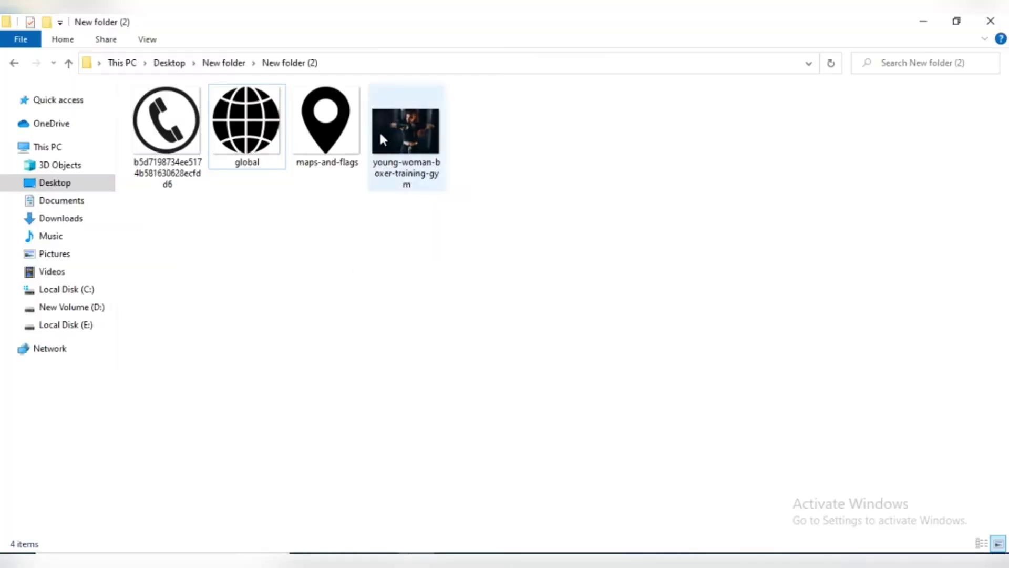
Drag the young-woman-boxer-training-gym photo from File Explorer into the document beside the A4 page.
{"action": "left_click_drag", "start_coordinate": [473, 277], "coordinate": [128, 79]}
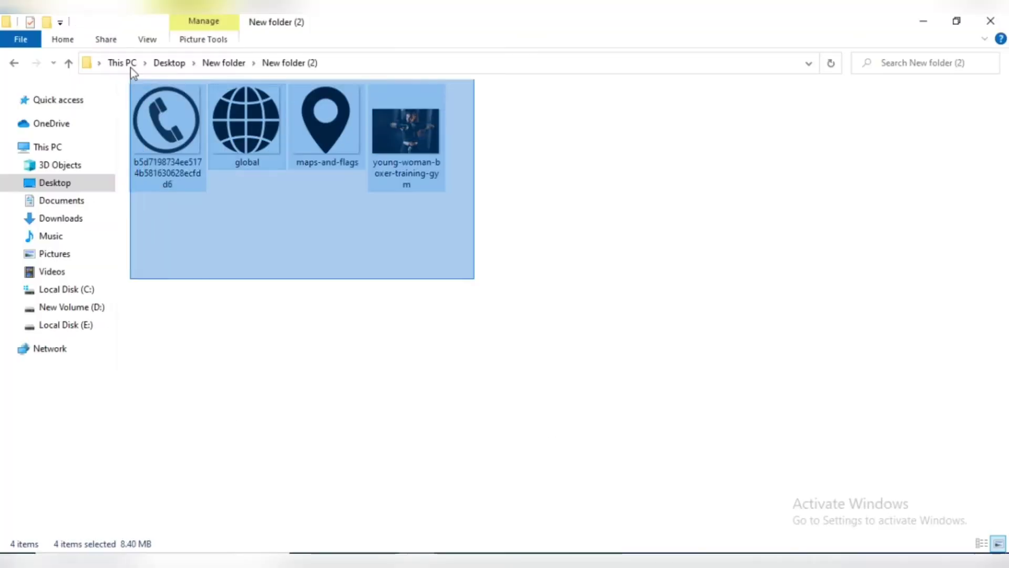
{"action": "left_click", "coordinate": [405, 116]}
{"action": "left_click_drag", "start_coordinate": [405, 115], "coordinate": [604, 523]}
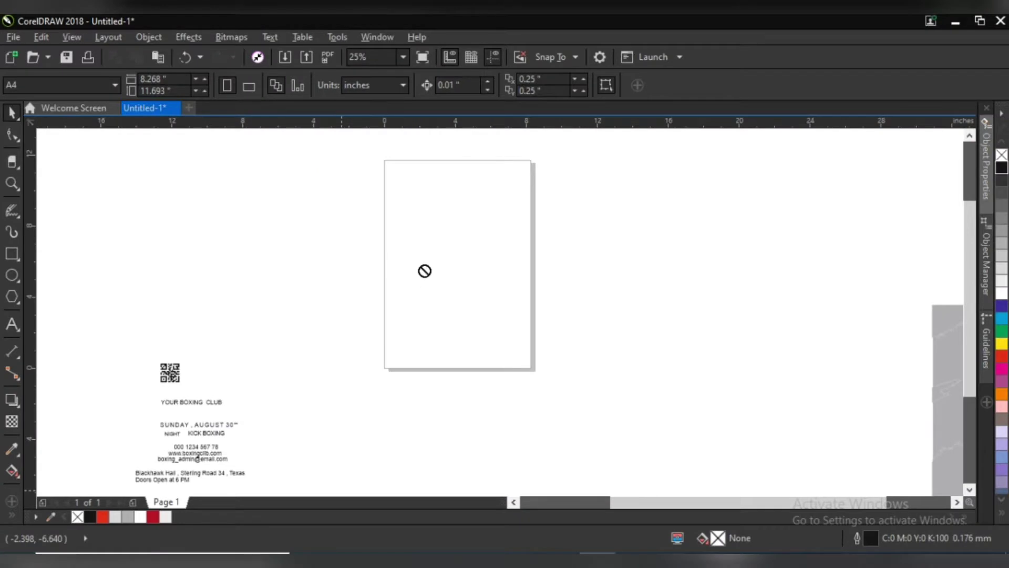
{"action": "left_click_drag", "start_coordinate": [425, 270], "coordinate": [420, 266]}
Copy the grey brush-stroke shapes onto the page and delete the extra stroke curve.
{"action": "scroll", "coordinate": [739, 343], "scroll_direction": "down", "scroll_amount": 2}
{"action": "left_click_drag", "start_coordinate": [823, 284], "coordinate": [678, 458]}
{"action": "left_click_drag", "start_coordinate": [769, 378], "coordinate": [516, 291]}
{"action": "scroll", "coordinate": [515, 291], "scroll_direction": "up", "scroll_amount": 2}
{"action": "left_click_drag", "start_coordinate": [473, 243], "coordinate": [678, 259]}
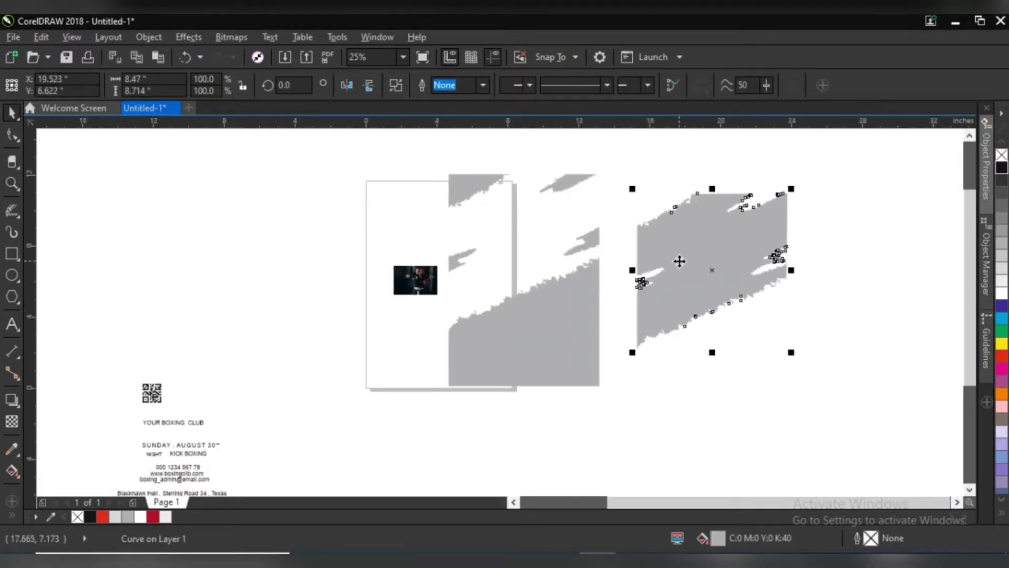
{"action": "key", "text": "Delete"}
Move and enlarge the boxer photo to cover the top grey brush shape.
{"action": "left_click", "coordinate": [434, 287]}
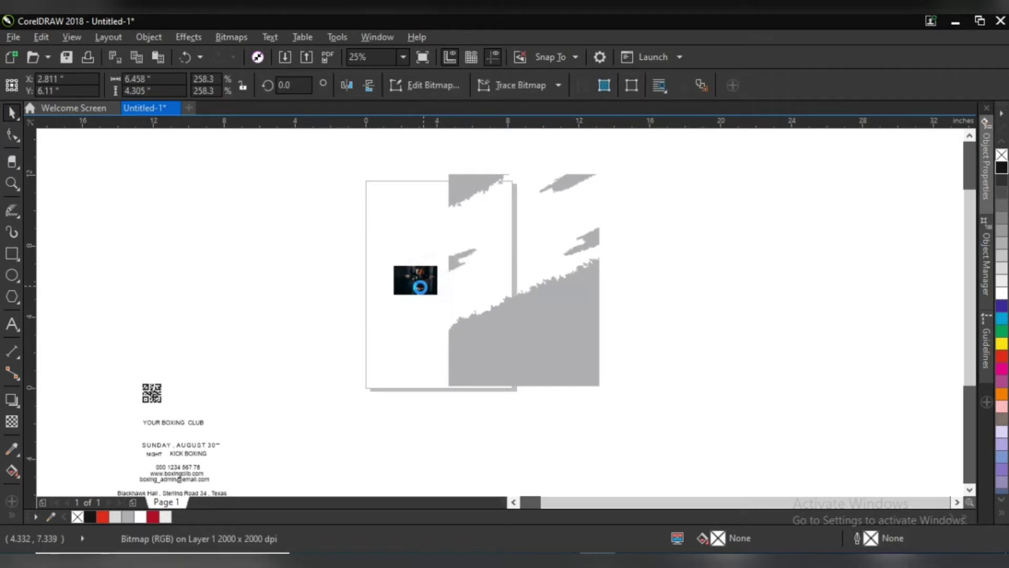
{"action": "left_click_drag", "start_coordinate": [420, 286], "coordinate": [502, 228]}
{"action": "left_click_drag", "start_coordinate": [562, 247], "coordinate": [612, 289]}
{"action": "left_click_drag", "start_coordinate": [504, 136], "coordinate": [498, 174]}
{"action": "left_click_drag", "start_coordinate": [613, 251], "coordinate": [604, 251]}
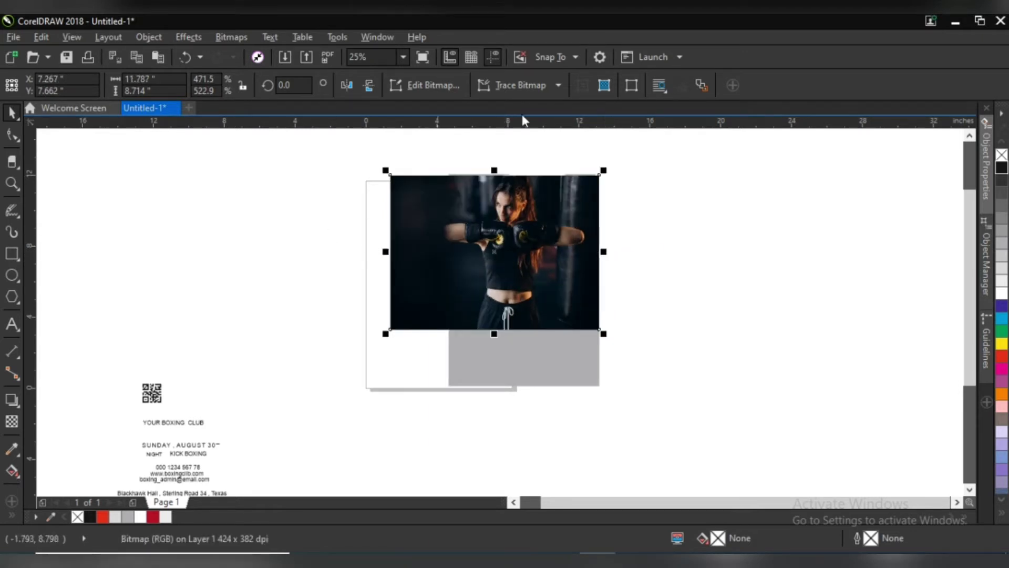
Crop the photo's left edge with the Shape tool and intersect it with the brush shape.
{"action": "left_click", "coordinate": [12, 136]}
{"action": "left_click_drag", "start_coordinate": [371, 148], "coordinate": [401, 415]}
{"action": "left_click_drag", "start_coordinate": [436, 325], "coordinate": [445, 323]}
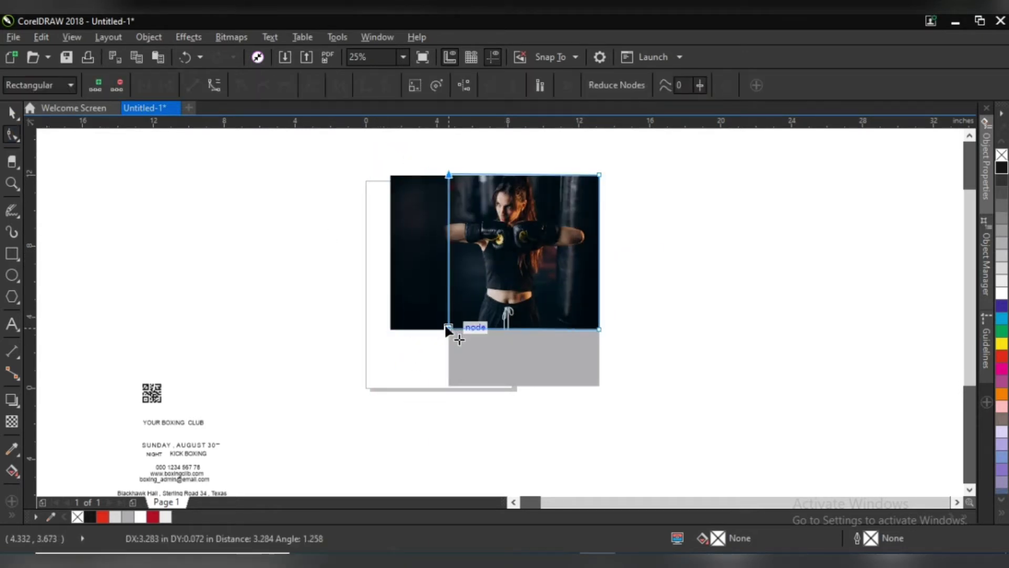
{"action": "key", "text": "space"}
{"action": "left_click", "coordinate": [702, 87]}
Fill the leftover grey stroke shapes with white.
{"action": "left_click", "coordinate": [557, 373]}
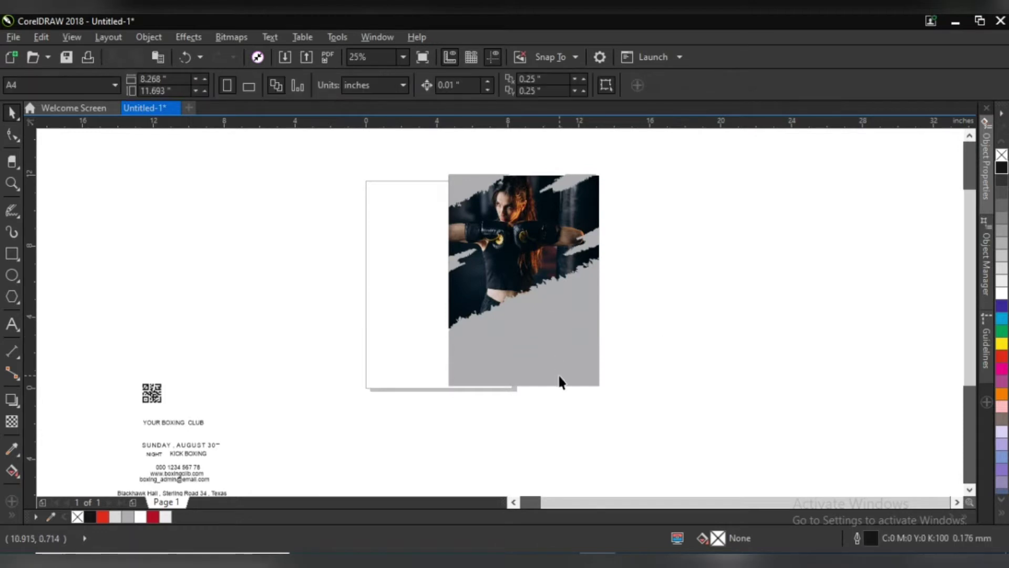
{"action": "left_click", "coordinate": [459, 269], "text": "shift"}
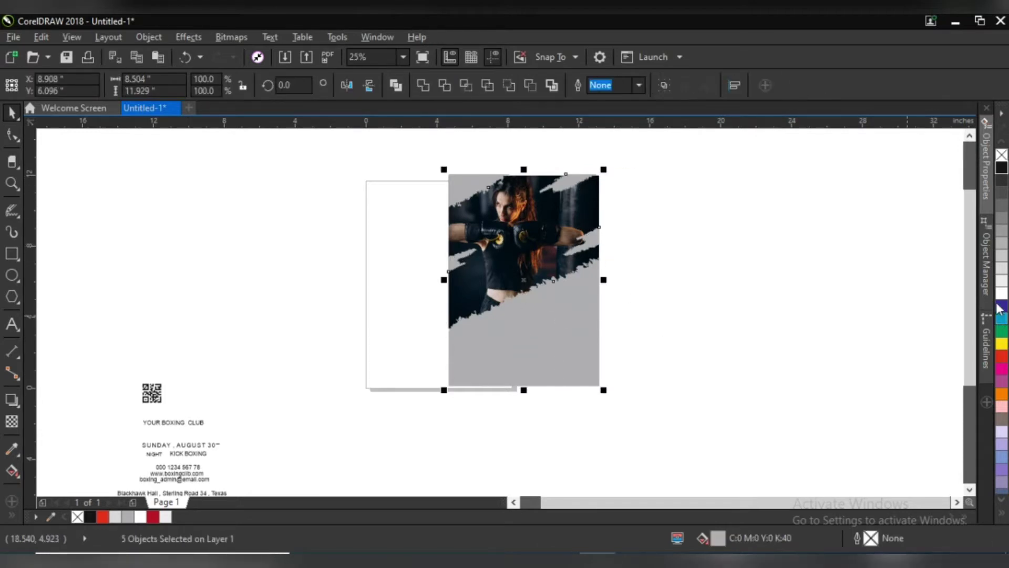
{"action": "left_click", "coordinate": [1002, 293]}
{"action": "key", "text": "Escape"}
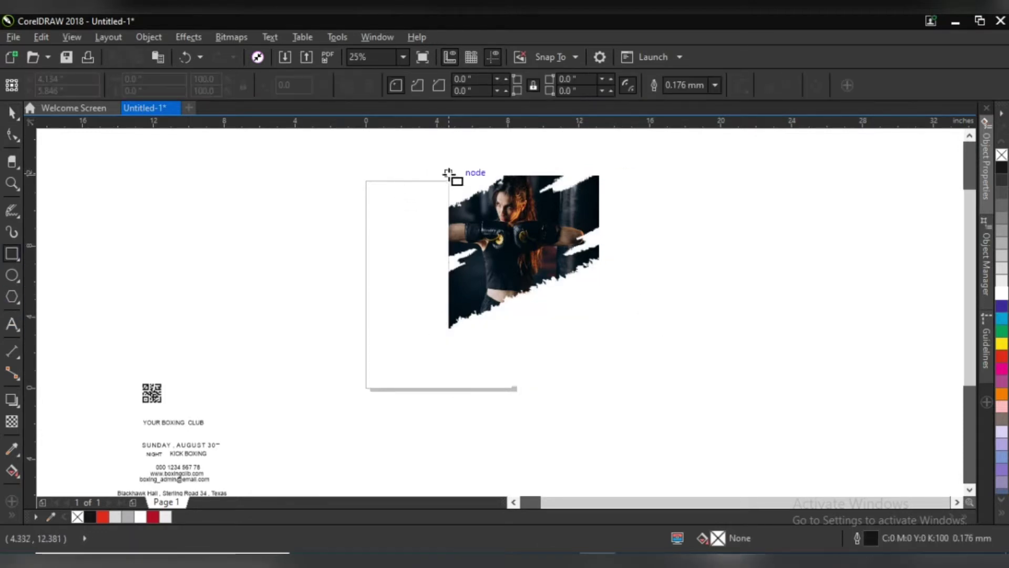
Draw a rectangle matching the photo's area, move it onto the page, and align the white torn curve.
{"action": "left_click_drag", "start_coordinate": [448, 174], "coordinate": [596, 379]}
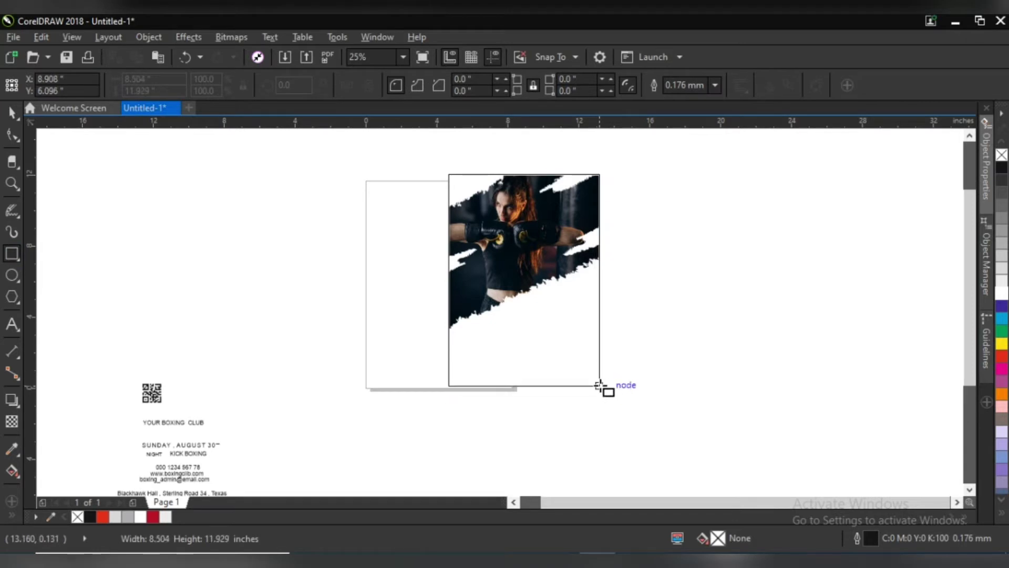
{"action": "left_click_drag", "start_coordinate": [520, 295], "coordinate": [336, 291]}
{"action": "scroll", "coordinate": [461, 191], "scroll_direction": "up", "scroll_amount": 1}
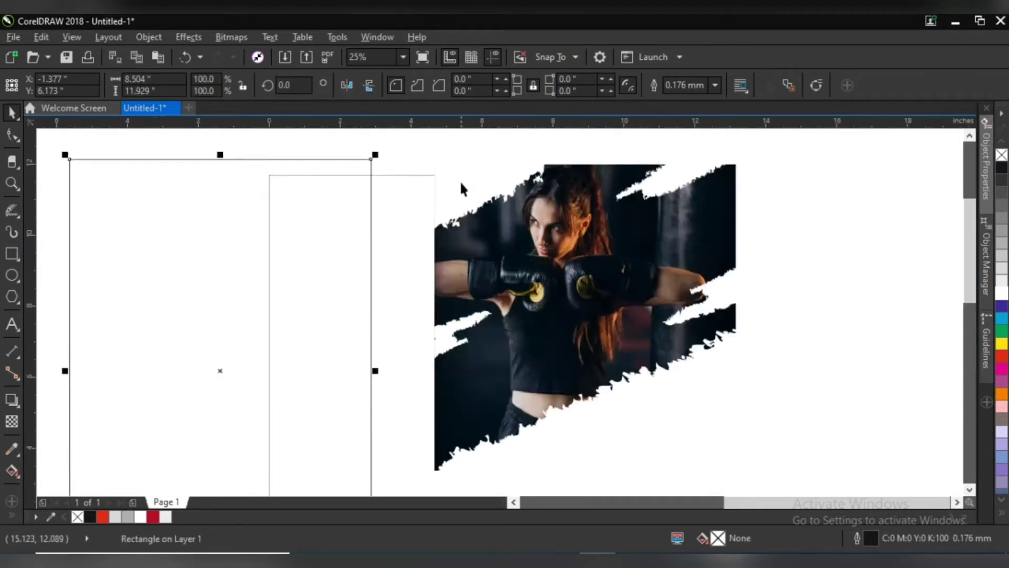
{"action": "scroll", "coordinate": [452, 210], "scroll_direction": "up", "scroll_amount": 1}
{"action": "scroll", "coordinate": [441, 231], "scroll_direction": "up", "scroll_amount": 1}
{"action": "scroll", "coordinate": [434, 249], "scroll_direction": "up", "scroll_amount": 1}
{"action": "left_click", "coordinate": [333, 318]}
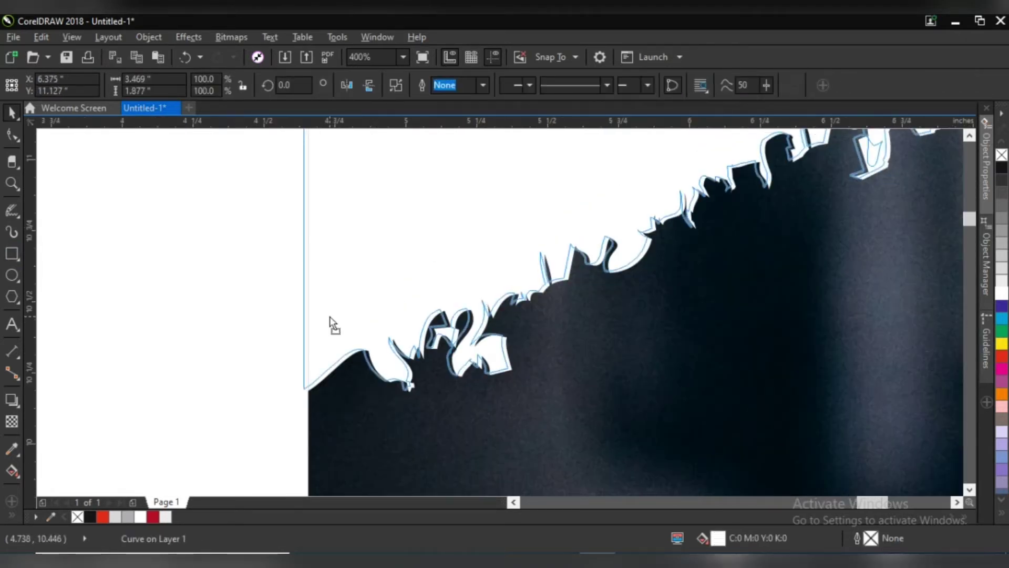
{"action": "left_click_drag", "start_coordinate": [331, 316], "coordinate": [335, 317]}
{"action": "scroll", "coordinate": [331, 316], "scroll_direction": "down", "scroll_amount": 2}
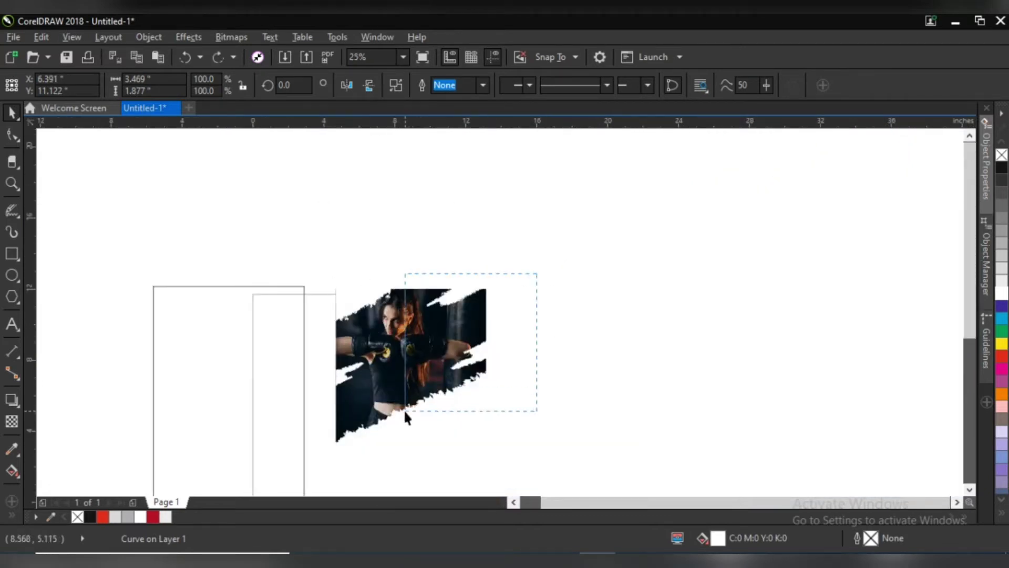
PowerClip the photo pieces inside the rectangle and move the frame to the page's right half.
{"action": "left_click_drag", "start_coordinate": [405, 418], "coordinate": [306, 480]}
{"action": "right_click", "coordinate": [382, 295]}
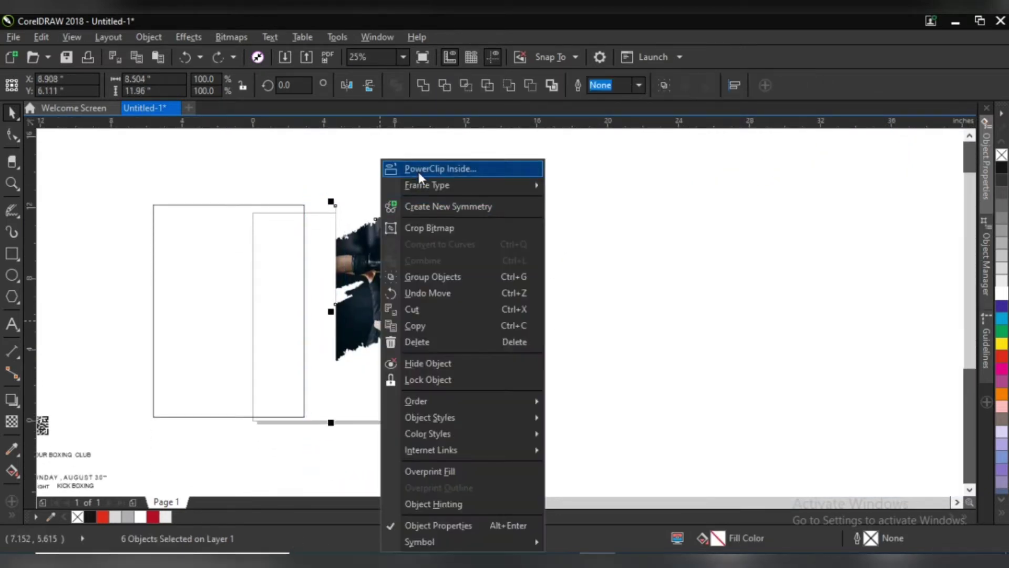
{"action": "left_click", "coordinate": [421, 169]}
{"action": "left_click", "coordinate": [153, 209]}
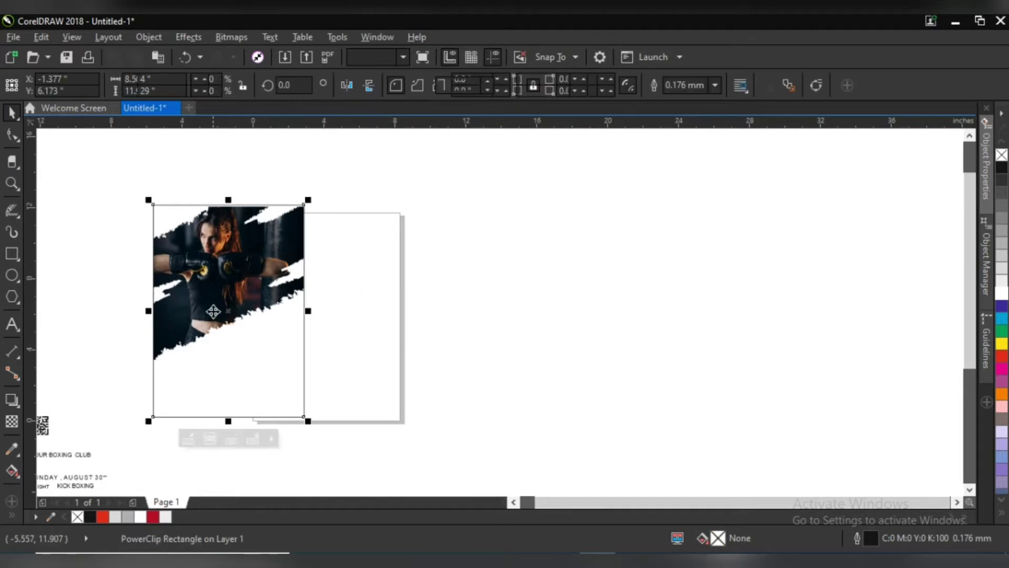
{"action": "left_click_drag", "start_coordinate": [212, 311], "coordinate": [427, 322]}
Apply a content fit to the framed photo and reselect the frame.
{"action": "left_click", "coordinate": [485, 452]}
{"action": "left_click", "coordinate": [505, 513]}
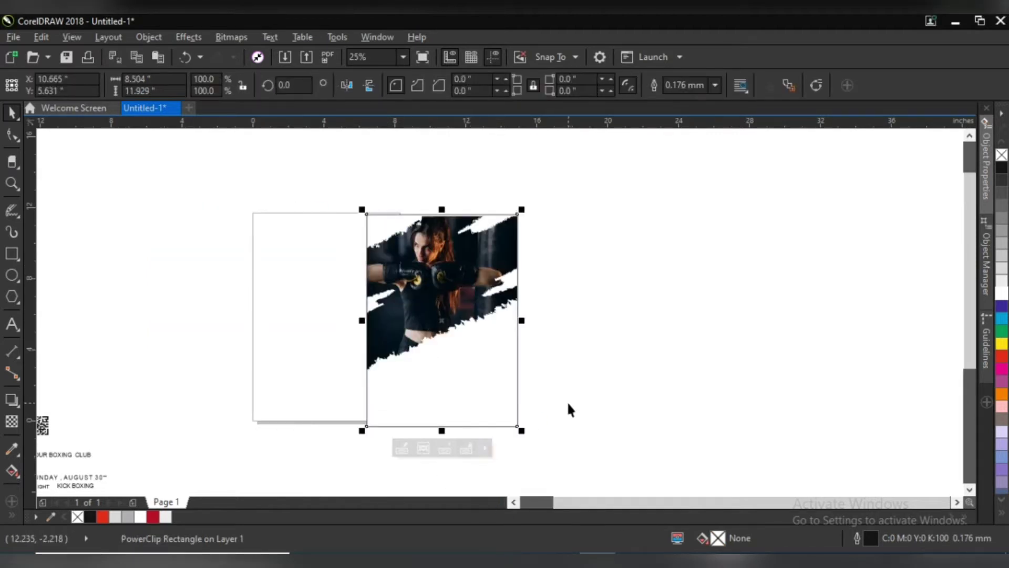
{"action": "left_click", "coordinate": [567, 401]}
{"action": "scroll", "coordinate": [567, 400], "scroll_direction": "up", "scroll_amount": 2}
{"action": "scroll", "coordinate": [402, 250], "scroll_direction": "up", "scroll_amount": 4}
{"action": "scroll", "coordinate": [404, 258], "scroll_direction": "down", "scroll_amount": 6}
{"action": "left_click", "coordinate": [464, 279]}
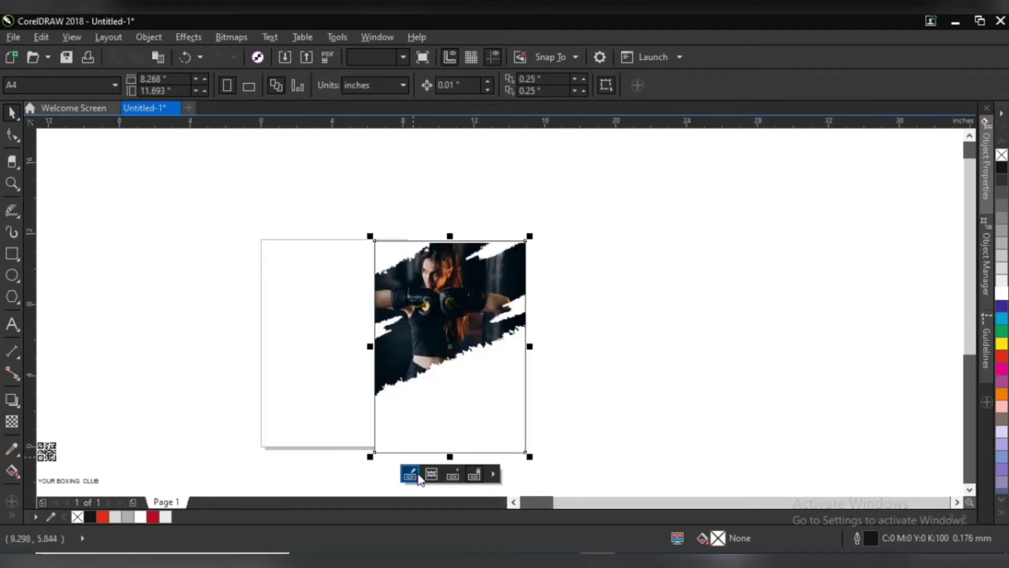
Stretch the bitmap up to the frame's top and nudge the white torn edge to the top.
{"action": "scroll", "coordinate": [451, 247], "scroll_direction": "up", "scroll_amount": 2}
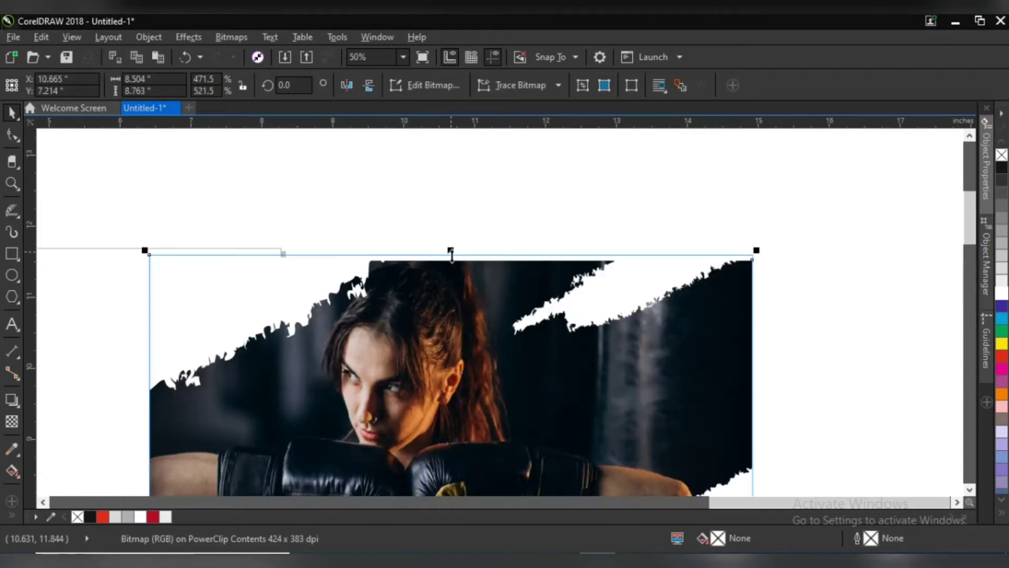
{"action": "scroll", "coordinate": [456, 269], "scroll_direction": "up", "scroll_amount": 1}
{"action": "left_click_drag", "start_coordinate": [447, 257], "coordinate": [451, 246]}
{"action": "scroll", "coordinate": [451, 246], "scroll_direction": "down", "scroll_amount": 2}
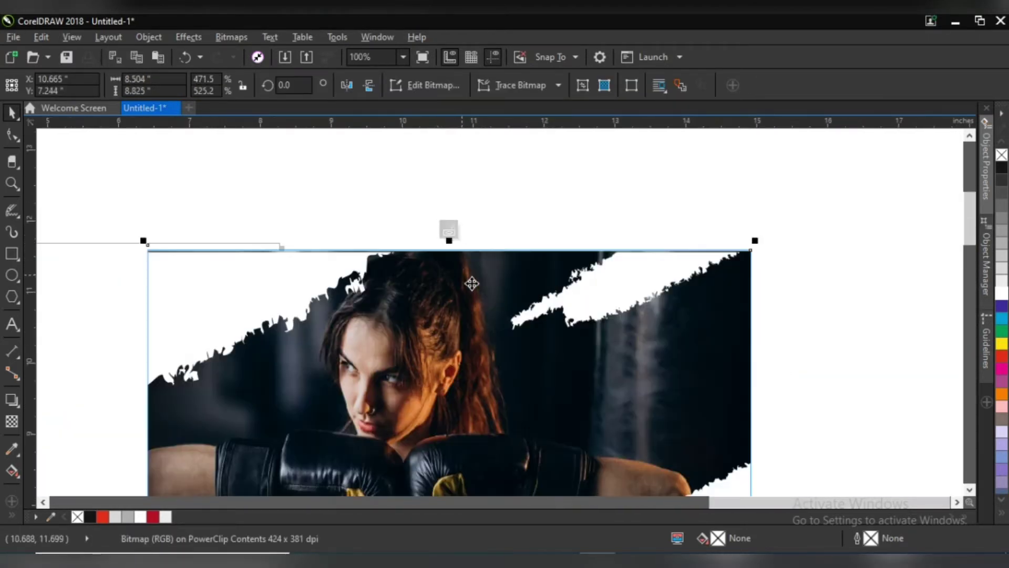
{"action": "left_click", "coordinate": [647, 288]}
{"action": "scroll", "coordinate": [648, 273], "scroll_direction": "up", "scroll_amount": 5}
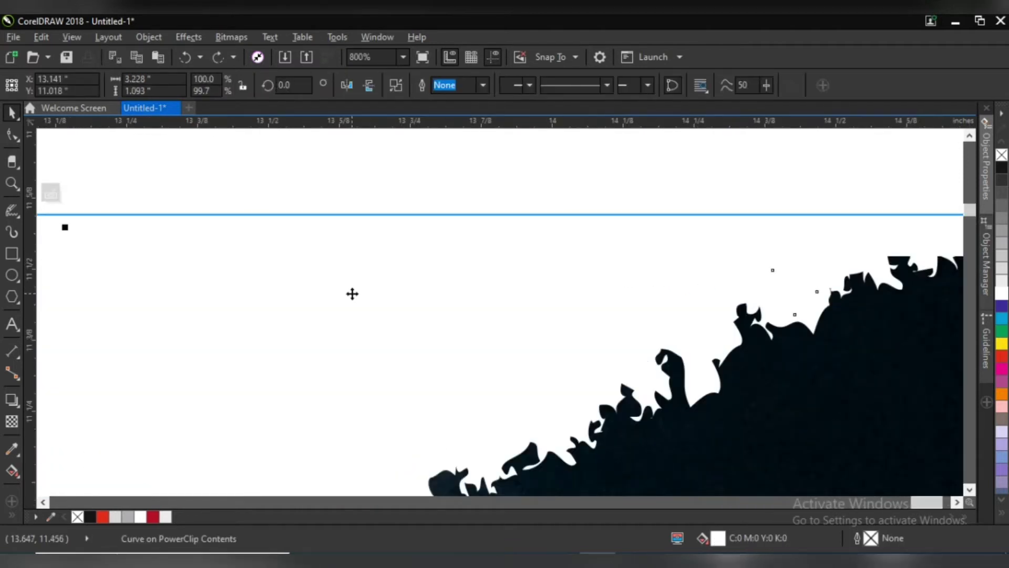
{"action": "left_click_drag", "start_coordinate": [354, 320], "coordinate": [343, 310]}
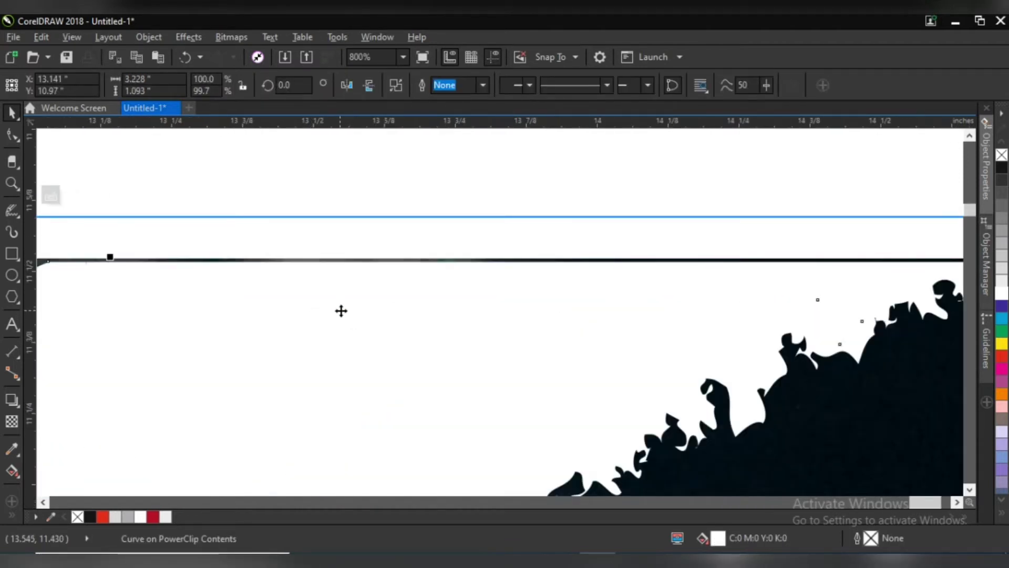
{"action": "scroll", "coordinate": [342, 310], "scroll_direction": "down", "scroll_amount": 5}
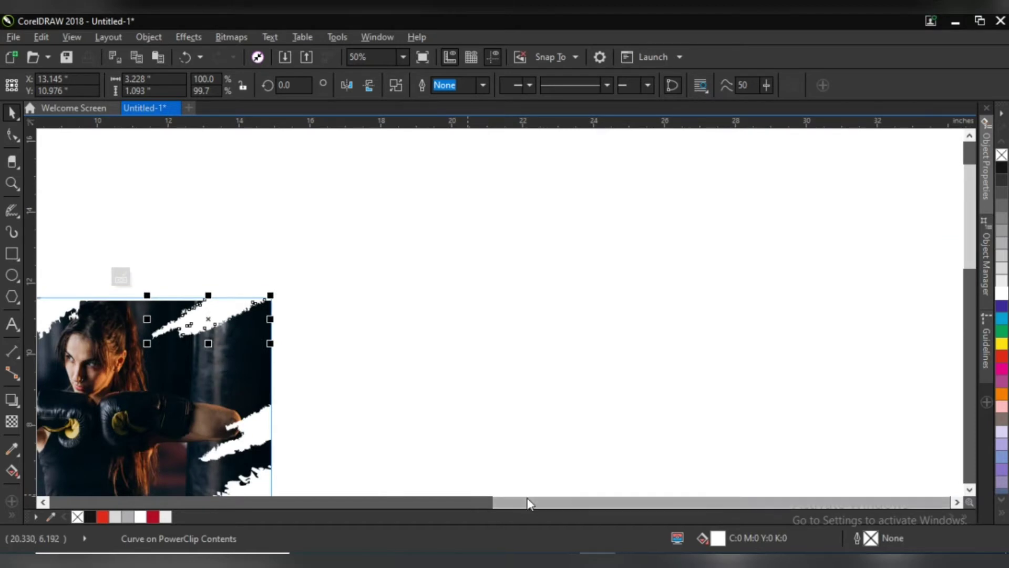
Check the torn-edge pieces, make the photo slightly taller, and finish editing the PowerClip.
{"action": "left_click", "coordinate": [529, 504]}
{"action": "scroll", "coordinate": [652, 328], "scroll_direction": "up", "scroll_amount": 5}
{"action": "left_click", "coordinate": [583, 349]}
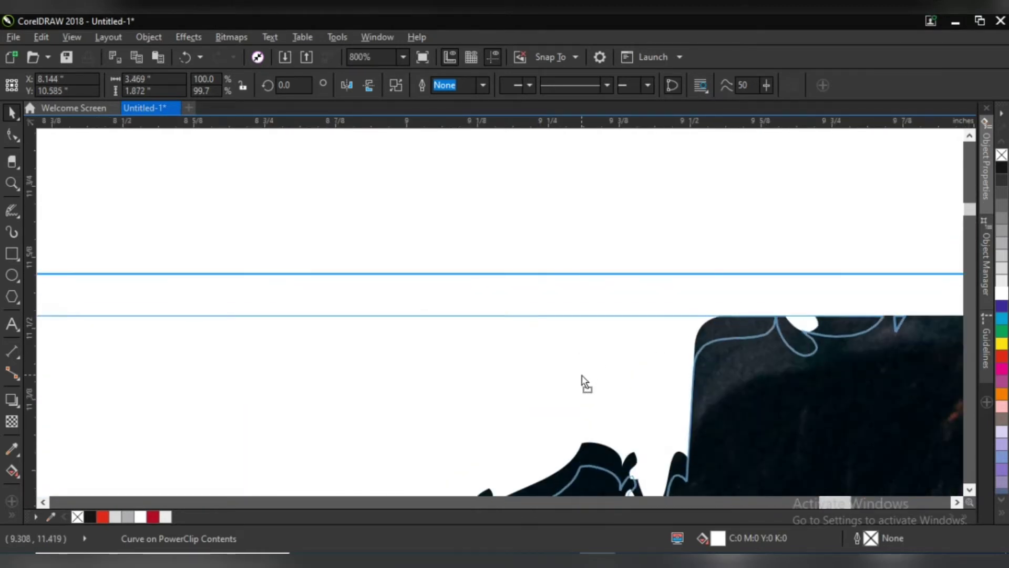
{"action": "scroll", "coordinate": [580, 373], "scroll_direction": "down", "scroll_amount": 5}
{"action": "left_click", "coordinate": [715, 383]}
{"action": "scroll", "coordinate": [652, 399], "scroll_direction": "up", "scroll_amount": 1}
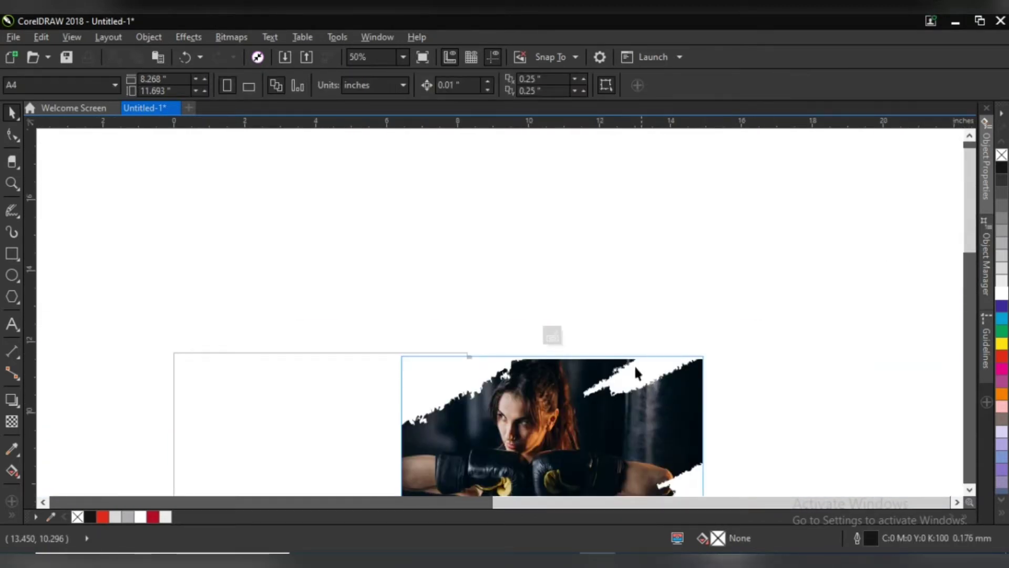
{"action": "scroll", "coordinate": [636, 372], "scroll_direction": "up", "scroll_amount": 1}
{"action": "left_click", "coordinate": [604, 387]}
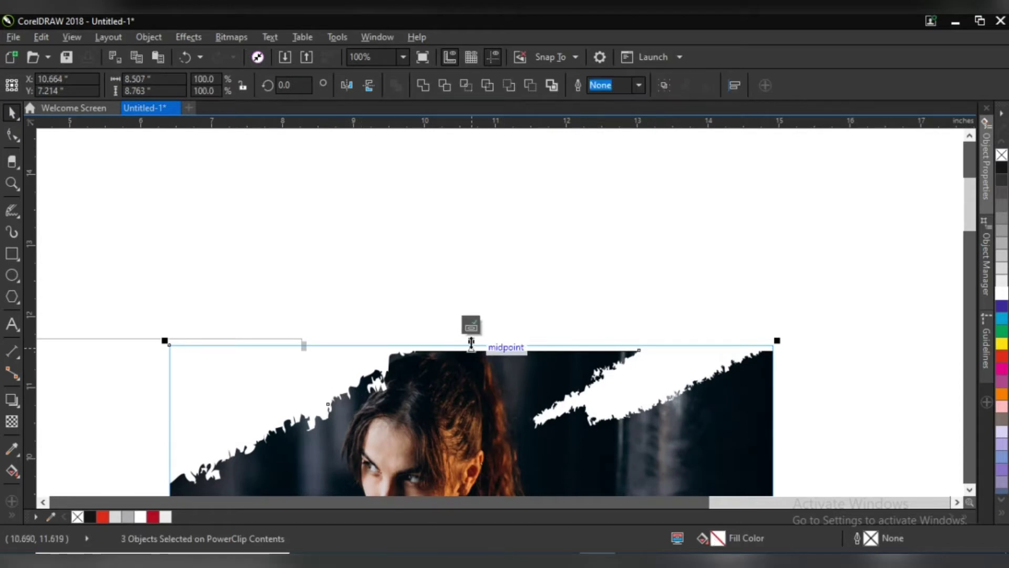
{"action": "left_click_drag", "start_coordinate": [471, 343], "coordinate": [472, 337]}
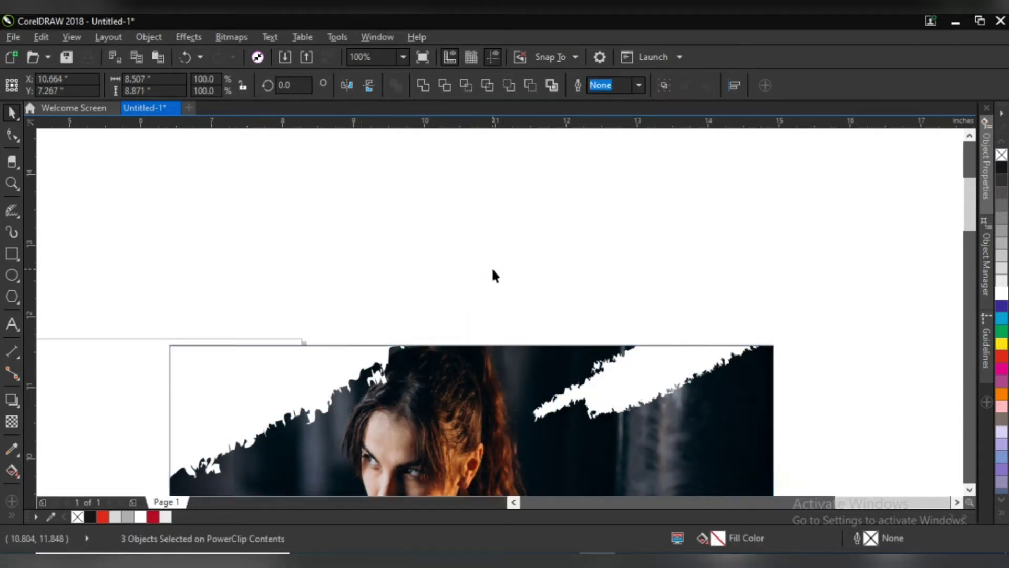
{"action": "left_click", "coordinate": [491, 275]}
{"action": "scroll", "coordinate": [491, 275], "scroll_direction": "down", "scroll_amount": 3}
{"action": "scroll", "coordinate": [619, 417], "scroll_direction": "down", "scroll_amount": 1}
Shift the framed photo left into place over the page.
{"action": "scroll", "coordinate": [491, 326], "scroll_direction": "down", "scroll_amount": 2}
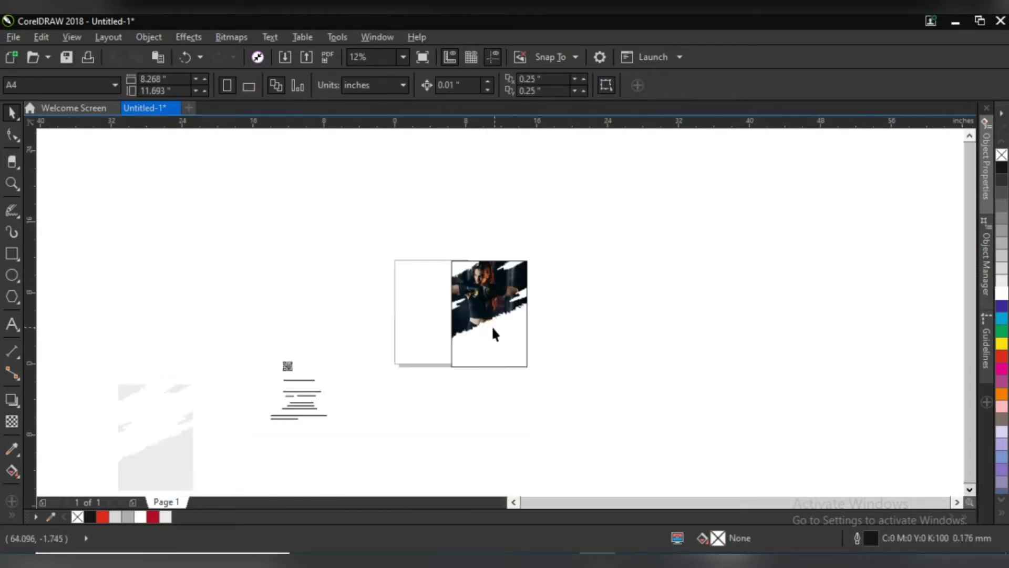
{"action": "left_click_drag", "start_coordinate": [502, 345], "coordinate": [439, 353]}
{"action": "scroll", "coordinate": [429, 371], "scroll_direction": "up", "scroll_amount": 5}
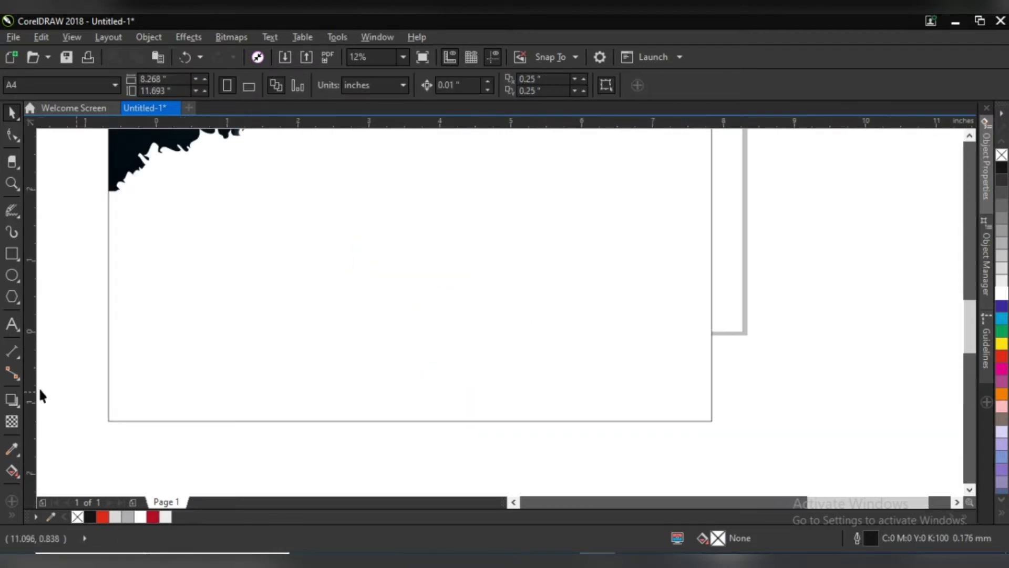
Draw a full-width bottom band filled dark red (R179 G13 B37) with no outline.
{"action": "mouse_move", "coordinate": [107, 375]}
{"action": "left_mouse_down"}
{"action": "mouse_move", "coordinate": [218, 429]}
{"action": "mouse_move", "coordinate": [726, 428]}
{"action": "mouse_move", "coordinate": [711, 420]}
{"action": "left_mouse_up"}
{"action": "left_click", "coordinate": [153, 516]}
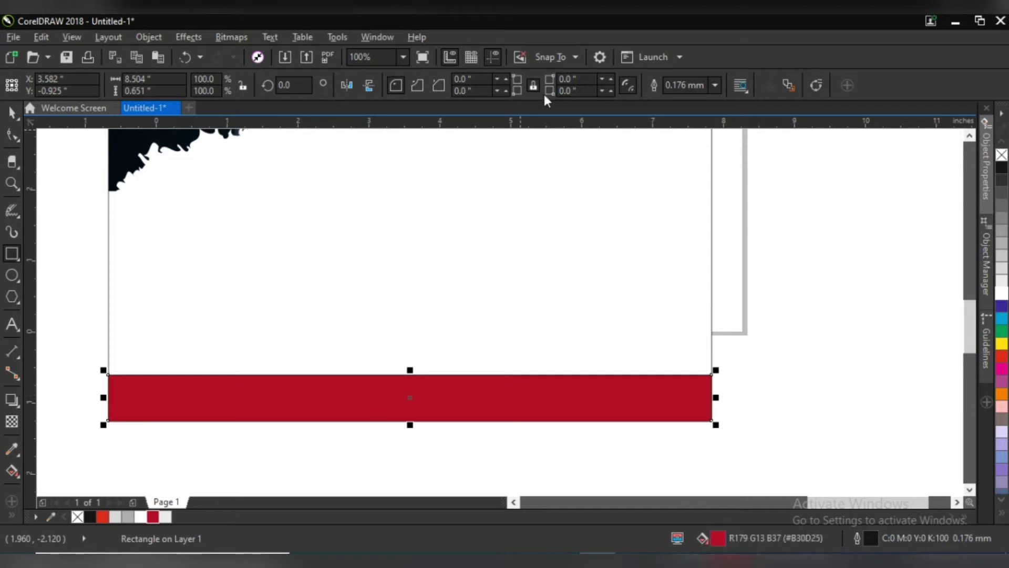
{"action": "left_click", "coordinate": [716, 85]}
{"action": "left_click", "coordinate": [699, 97]}
{"action": "scroll", "coordinate": [418, 223], "scroll_direction": "down", "scroll_amount": 2}
{"action": "key", "text": "Escape"}
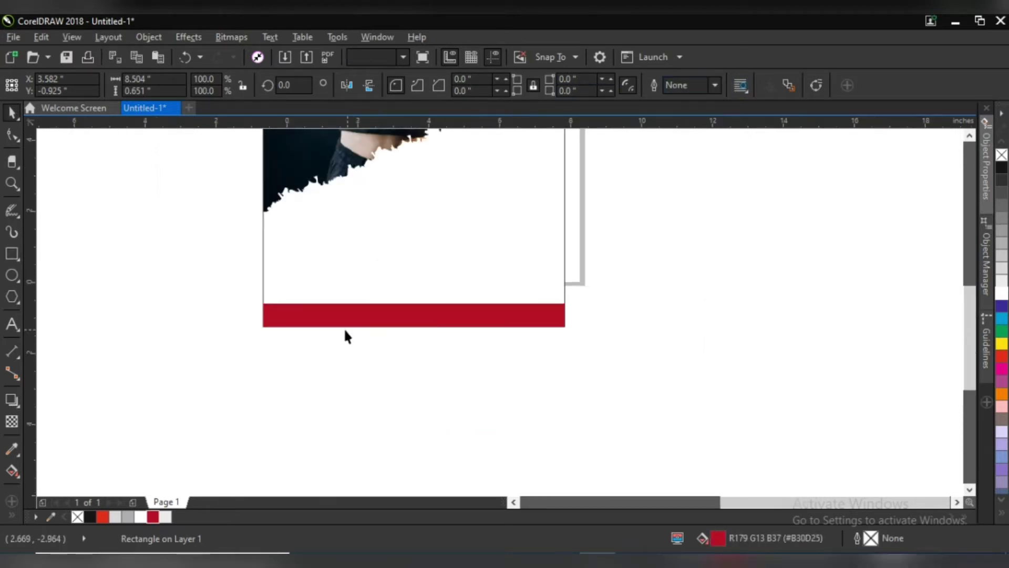
{"action": "scroll", "coordinate": [343, 327], "scroll_direction": "down", "scroll_amount": 2}
{"action": "scroll", "coordinate": [380, 243], "scroll_direction": "up", "scroll_amount": 2}
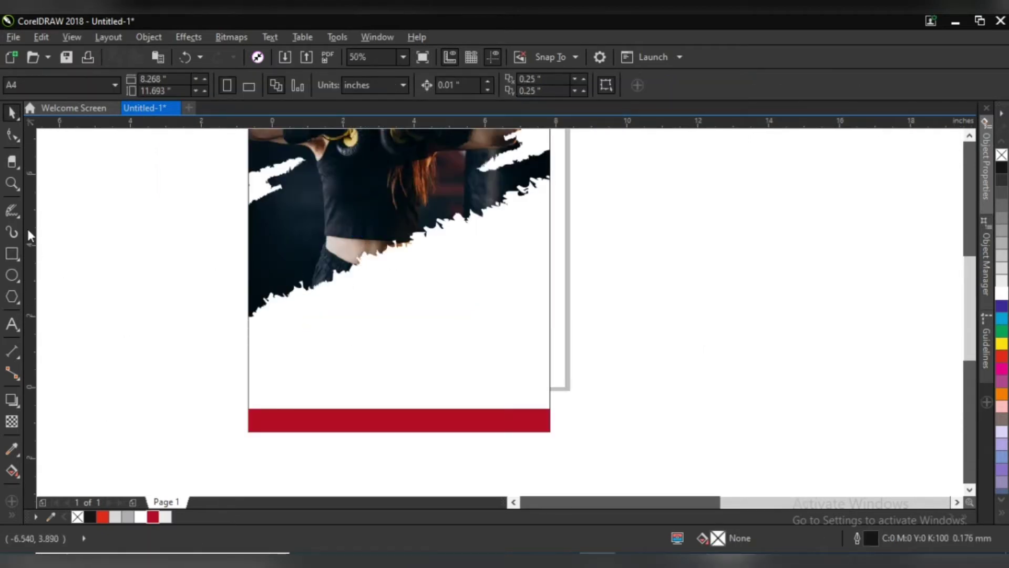
{"action": "left_click", "coordinate": [18, 213]}
Draw a 2-point line over the photo and straighten its end nodes so it is vertical.
{"action": "left_click", "coordinate": [57, 222]}
{"action": "left_click_drag", "start_coordinate": [324, 348], "coordinate": [321, 351]}
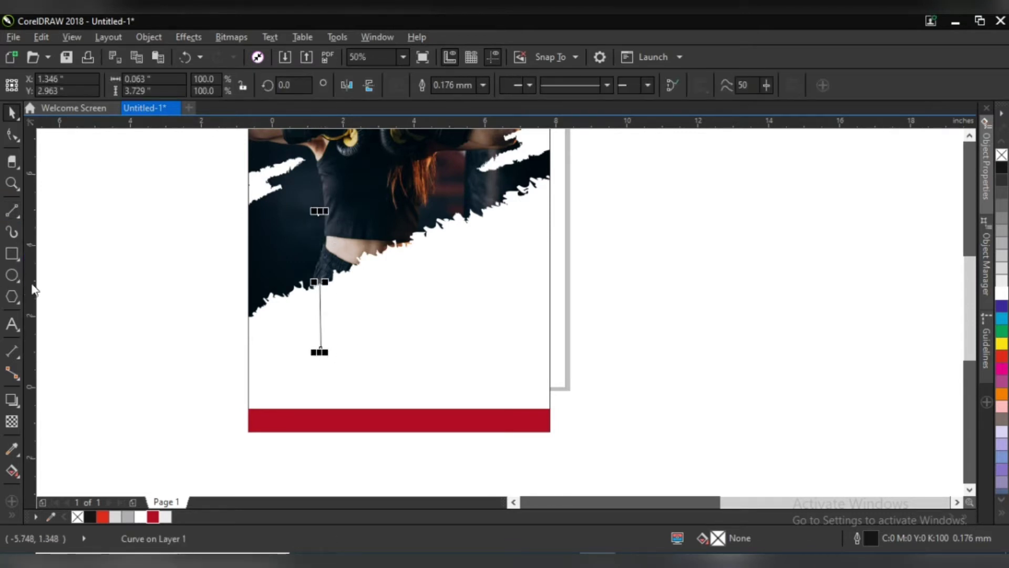
{"action": "scroll", "coordinate": [322, 287], "scroll_direction": "up", "scroll_amount": 3}
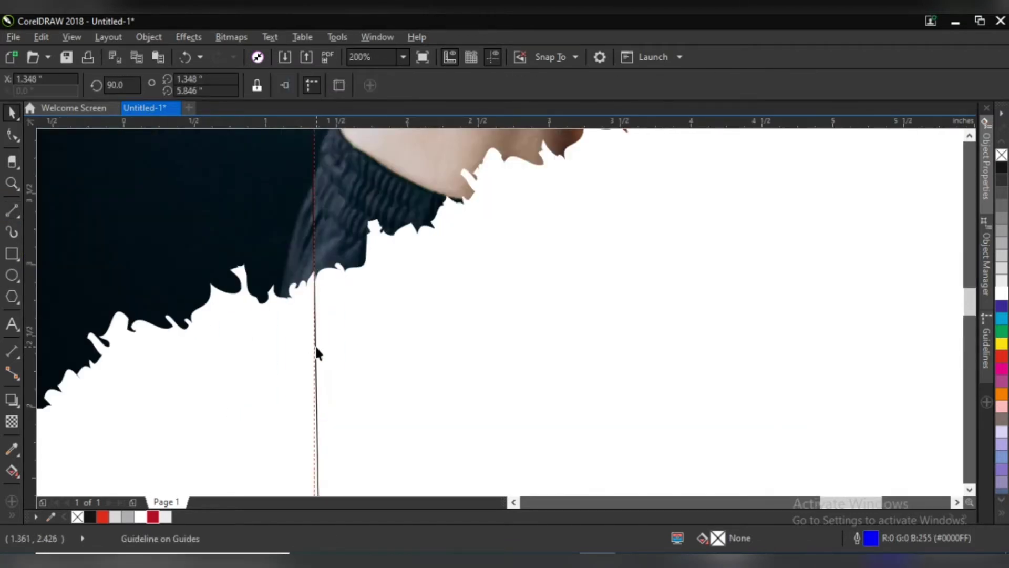
{"action": "left_click", "coordinate": [13, 136]}
{"action": "scroll", "coordinate": [966, 483], "scroll_direction": "down", "scroll_amount": 5}
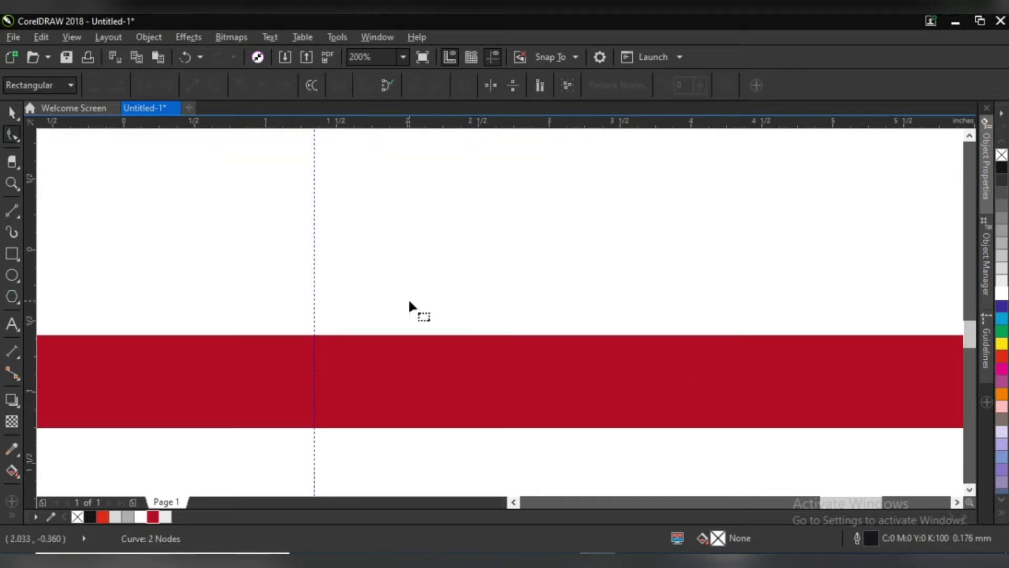
{"action": "scroll", "coordinate": [969, 135], "scroll_direction": "up", "scroll_amount": 5}
{"action": "scroll", "coordinate": [368, 368], "scroll_direction": "up", "scroll_amount": 1}
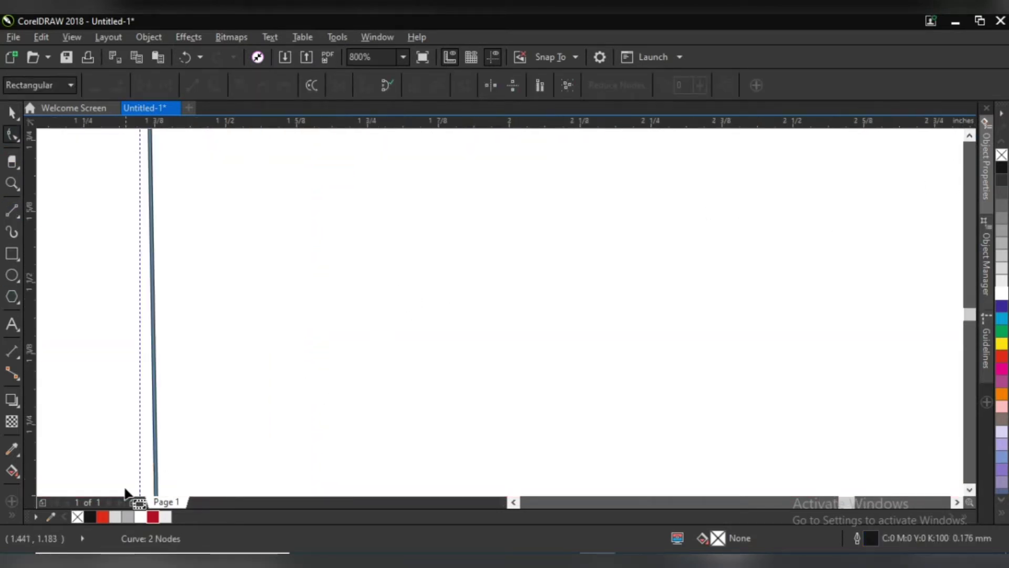
{"action": "left_click_drag", "start_coordinate": [196, 486], "coordinate": [194, 486]}
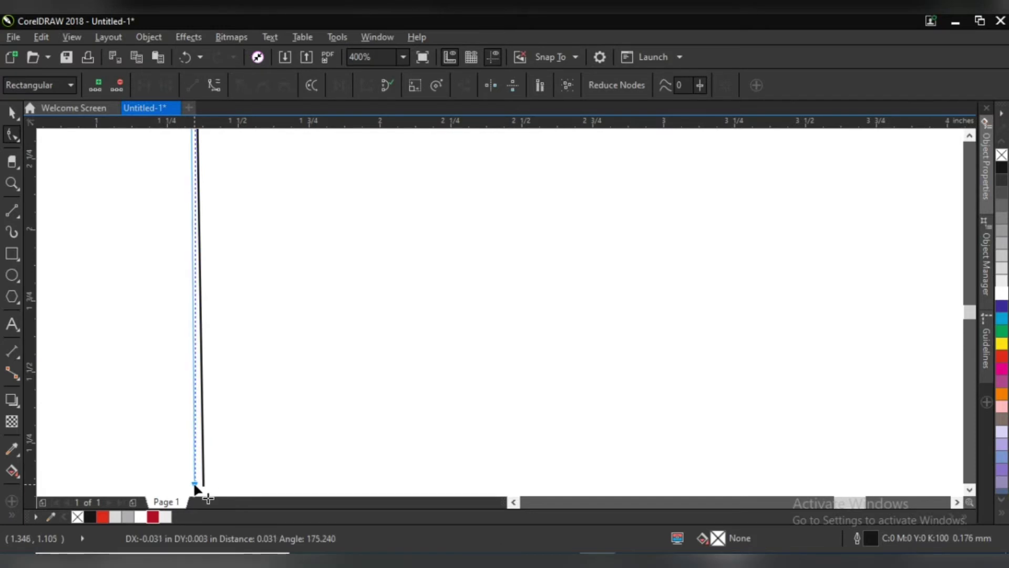
{"action": "scroll", "coordinate": [971, 135], "scroll_direction": "up", "scroll_amount": 3}
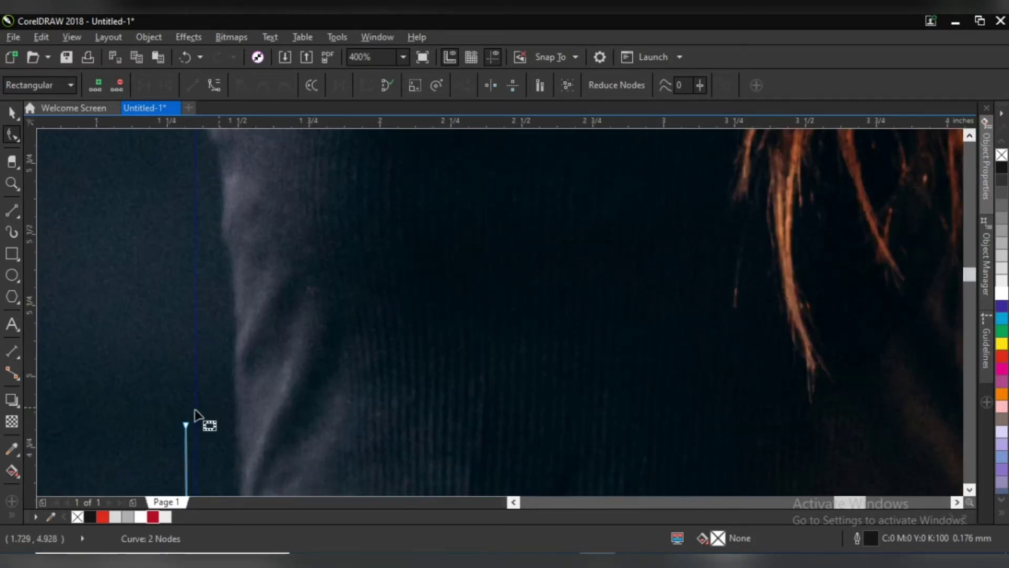
{"action": "left_click_drag", "start_coordinate": [186, 424], "coordinate": [193, 426]}
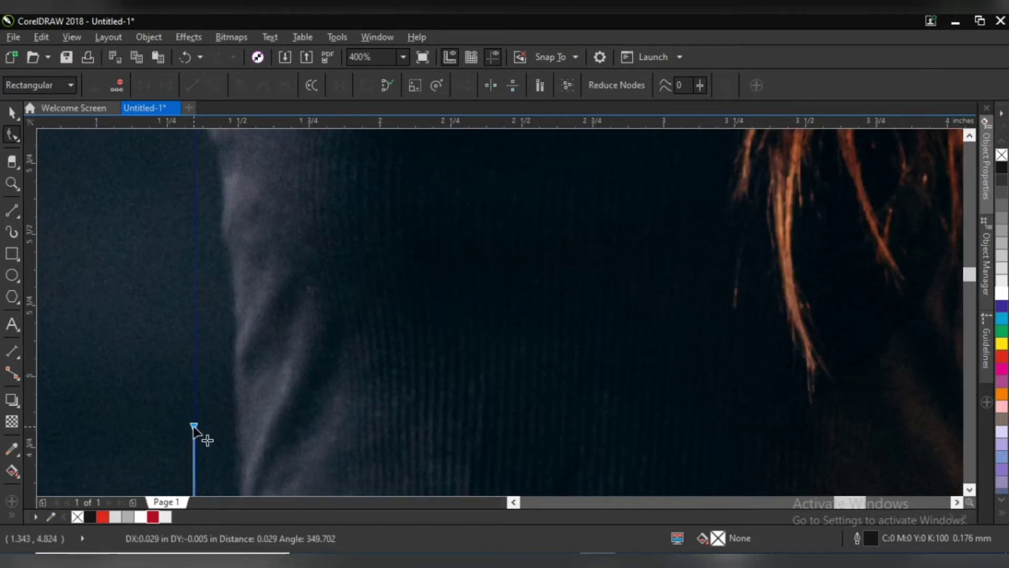
Remove the vertical guideline used for alignment.
{"action": "scroll", "coordinate": [194, 426], "scroll_direction": "down", "scroll_amount": 3}
{"action": "scroll", "coordinate": [471, 422], "scroll_direction": "down", "scroll_amount": 2}
{"action": "scroll", "coordinate": [428, 298], "scroll_direction": "down", "scroll_amount": 3}
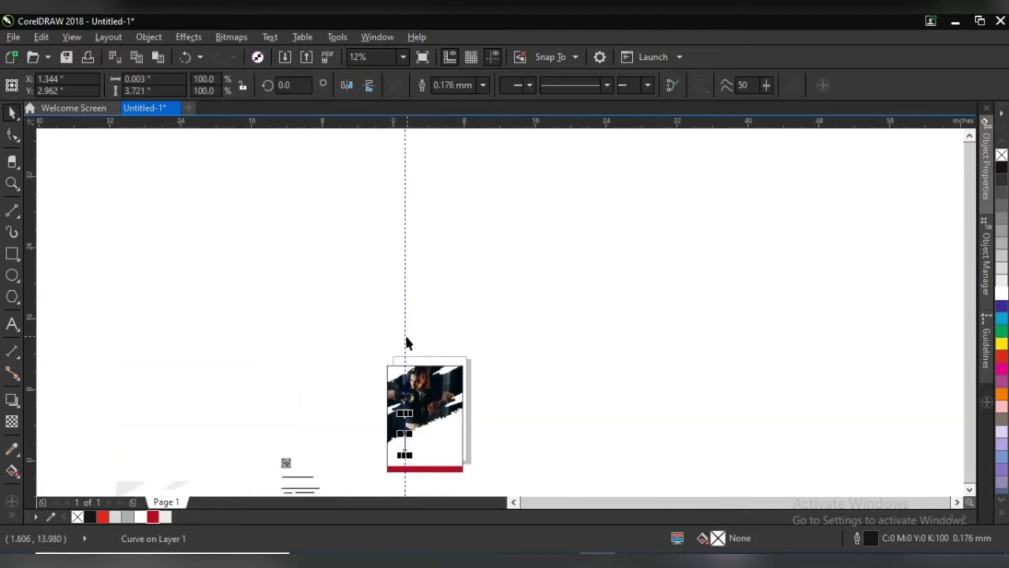
{"action": "left_click_drag", "start_coordinate": [406, 337], "coordinate": [31, 316]}
{"action": "scroll", "coordinate": [450, 476], "scroll_direction": "up", "scroll_amount": 3}
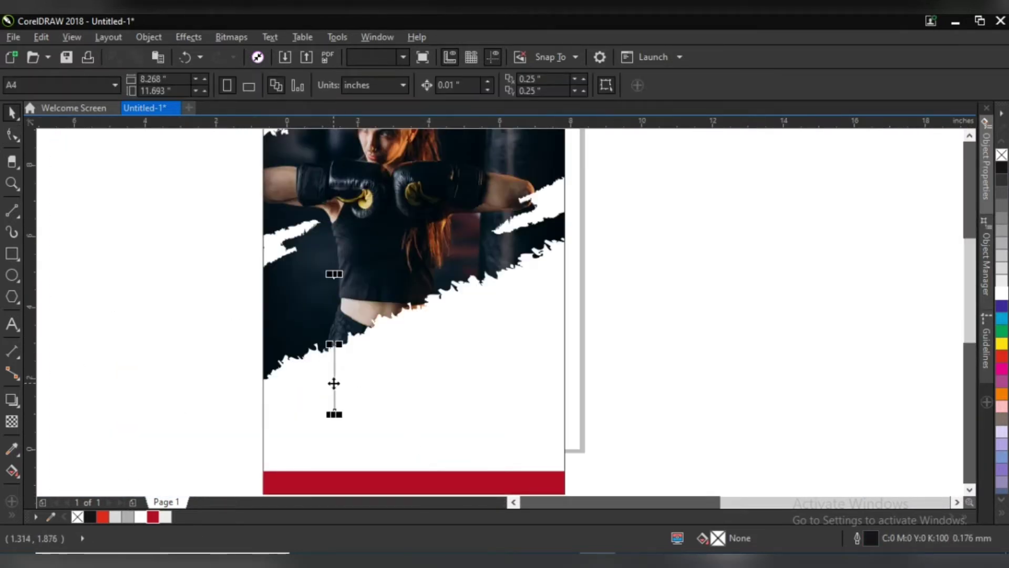
Give the line a 1.5 mm outline eyedropped from the band's red R179 G13 B37.
{"action": "left_click", "coordinate": [333, 383]}
{"action": "left_click", "coordinate": [483, 86]}
{"action": "left_click", "coordinate": [471, 191]}
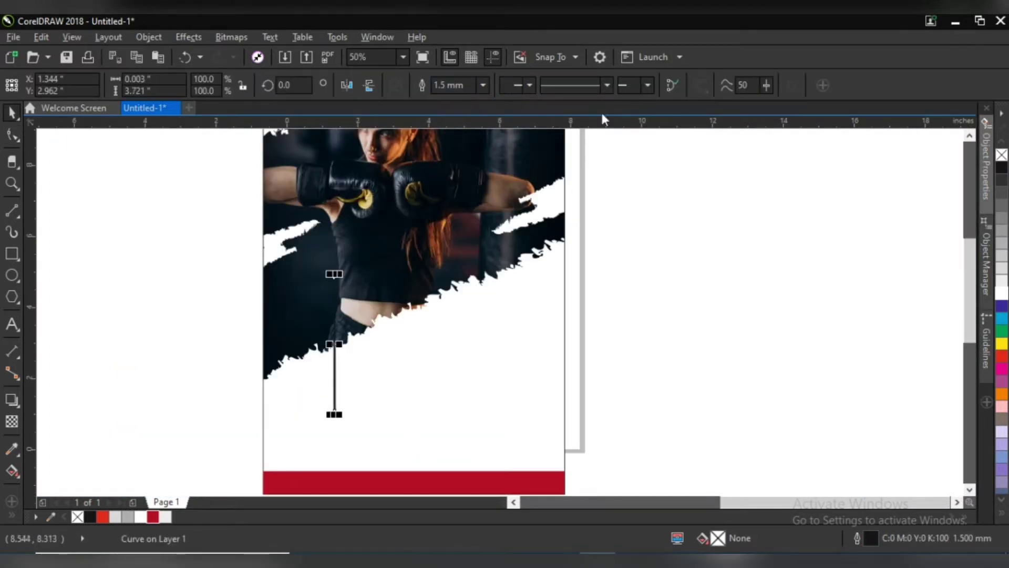
{"action": "double_click", "coordinate": [871, 538]}
{"action": "left_click", "coordinate": [433, 153]}
{"action": "left_click", "coordinate": [456, 123]}
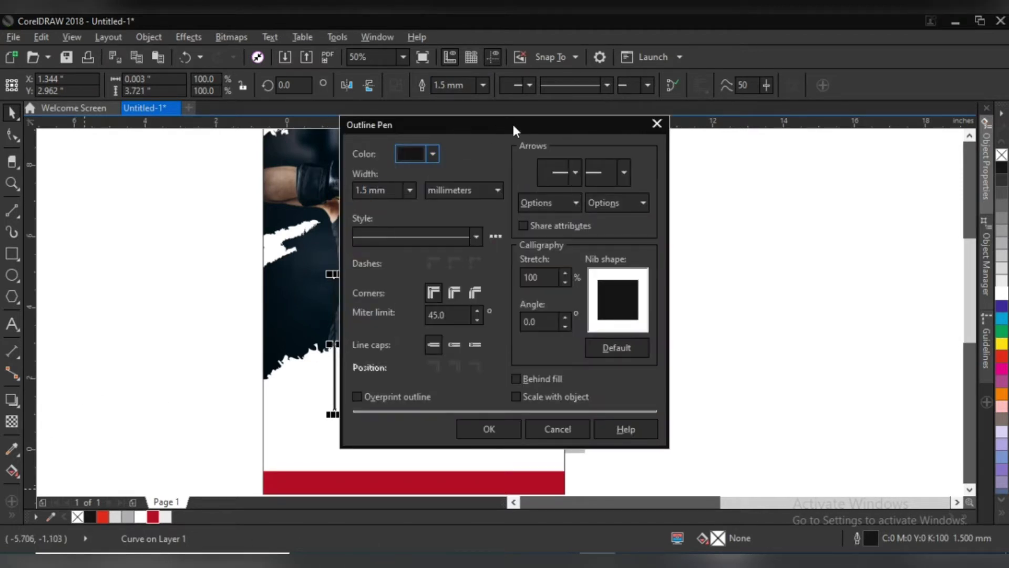
{"action": "left_click_drag", "start_coordinate": [512, 122], "coordinate": [606, 117]}
{"action": "left_click", "coordinate": [526, 148]}
{"action": "left_click", "coordinate": [410, 480]}
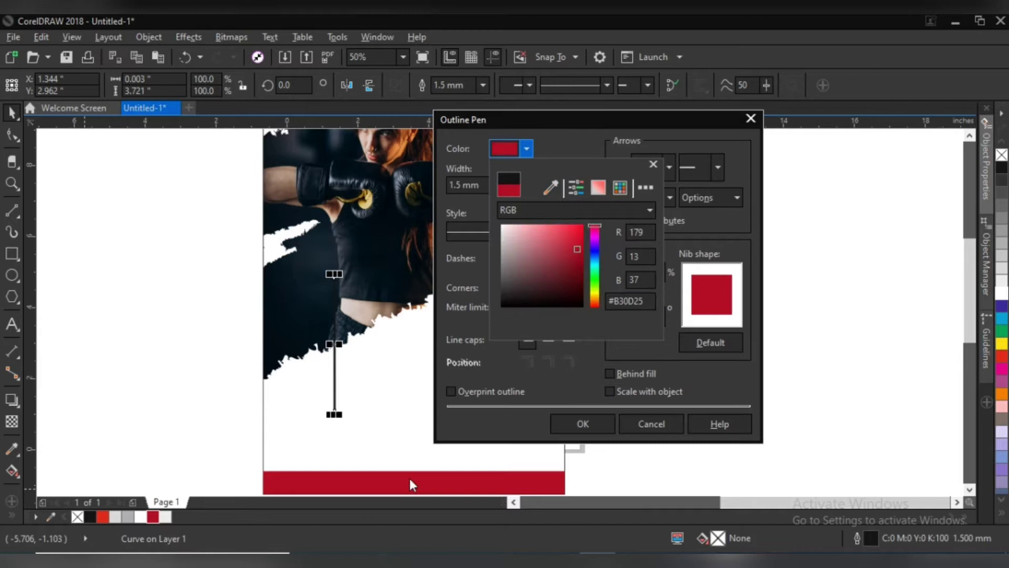
{"action": "left_click", "coordinate": [589, 420]}
{"action": "scroll", "coordinate": [520, 412], "scroll_direction": "down", "scroll_amount": 2}
Move the QR code into the poster frame's lower-left corner above the red band.
{"action": "left_click", "coordinate": [292, 467]}
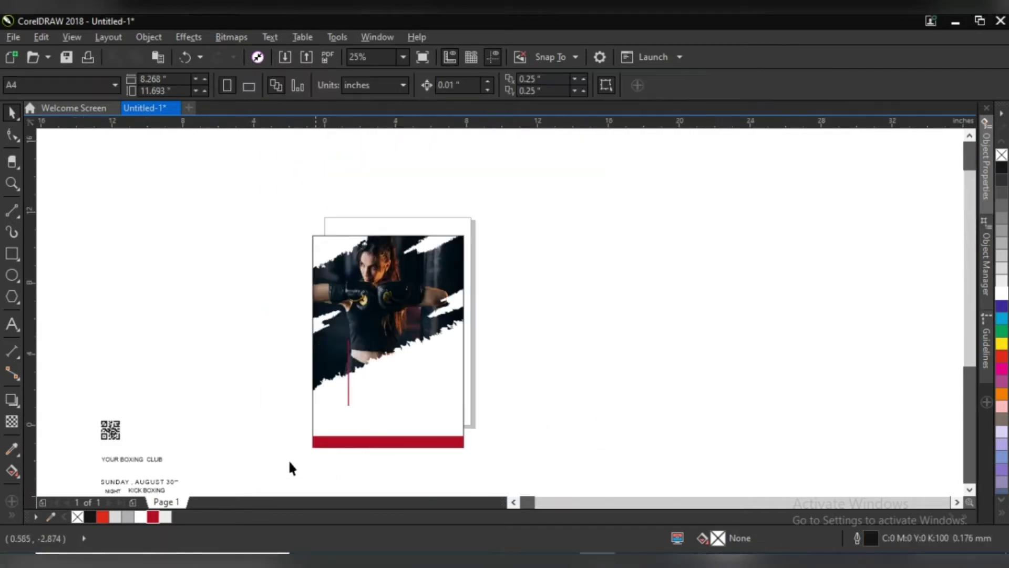
{"action": "mouse_move", "coordinate": [119, 425]}
{"action": "left_mouse_down"}
{"action": "mouse_move", "coordinate": [328, 409]}
{"action": "mouse_move", "coordinate": [335, 418]}
{"action": "left_mouse_up"}
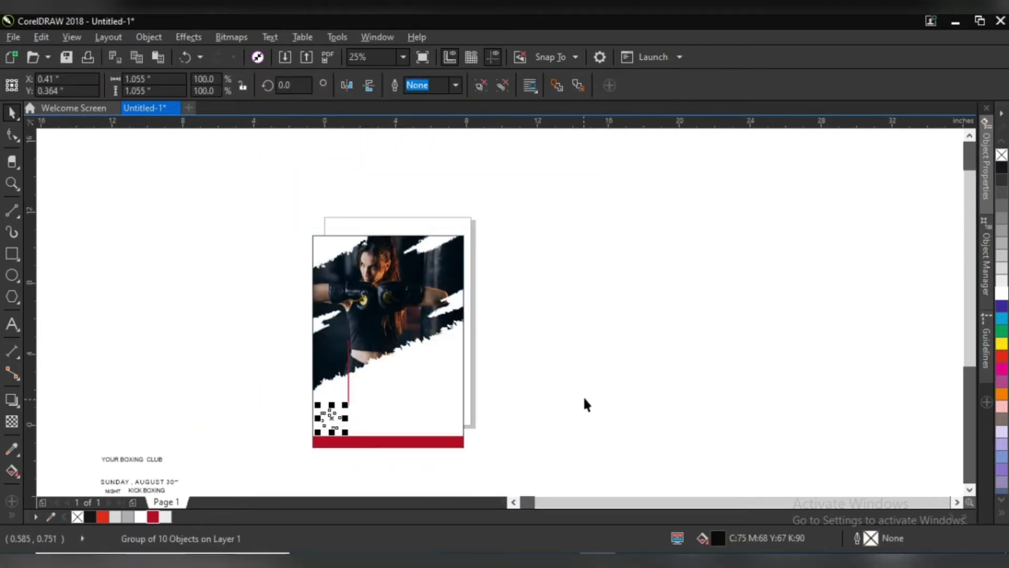
{"action": "left_click", "coordinate": [391, 413]}
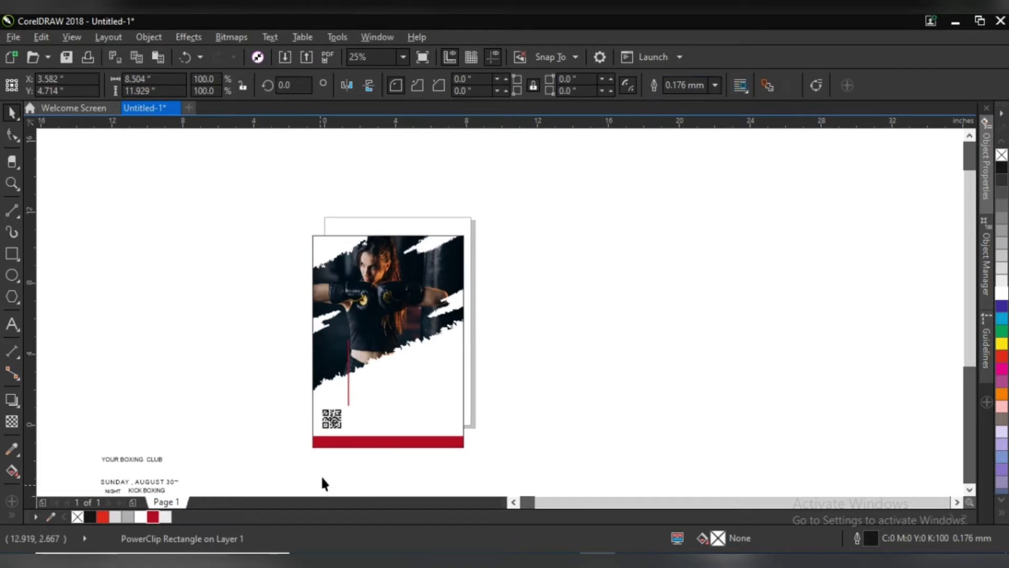
Bring the KICK BOXING text onto the poster page.
{"action": "scroll", "coordinate": [321, 474], "scroll_direction": "up", "scroll_amount": 1}
{"action": "left_click", "coordinate": [399, 454]}
{"action": "scroll", "coordinate": [399, 455], "scroll_direction": "down", "scroll_amount": 1}
{"action": "left_click", "coordinate": [970, 489]}
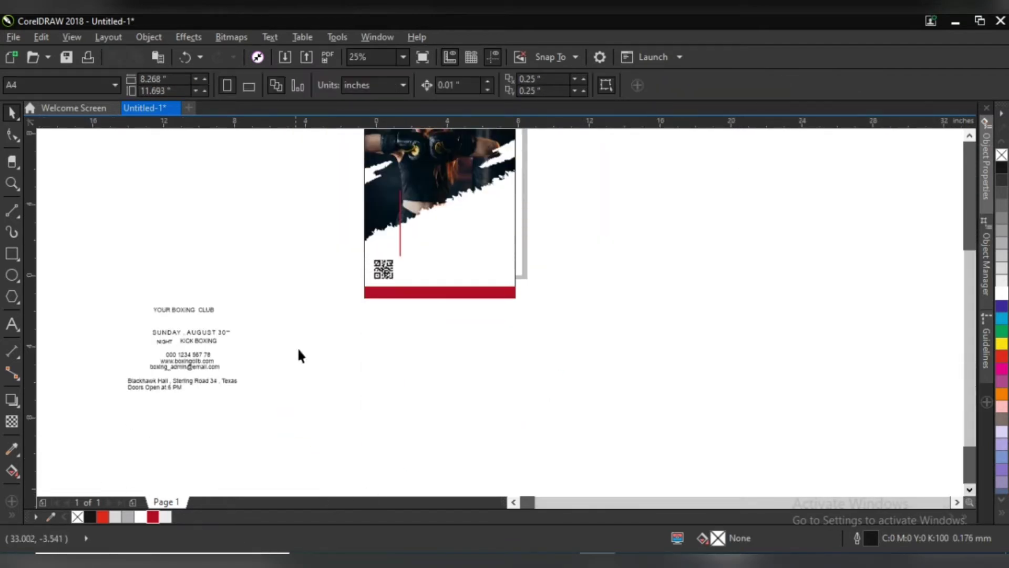
{"action": "left_click", "coordinate": [203, 341]}
{"action": "left_click_drag", "start_coordinate": [210, 341], "coordinate": [450, 234]}
Set KICK BOXING in American Captain Patrius at about 72 pt and colour it red.
{"action": "scroll", "coordinate": [453, 236], "scroll_direction": "up", "scroll_amount": 3}
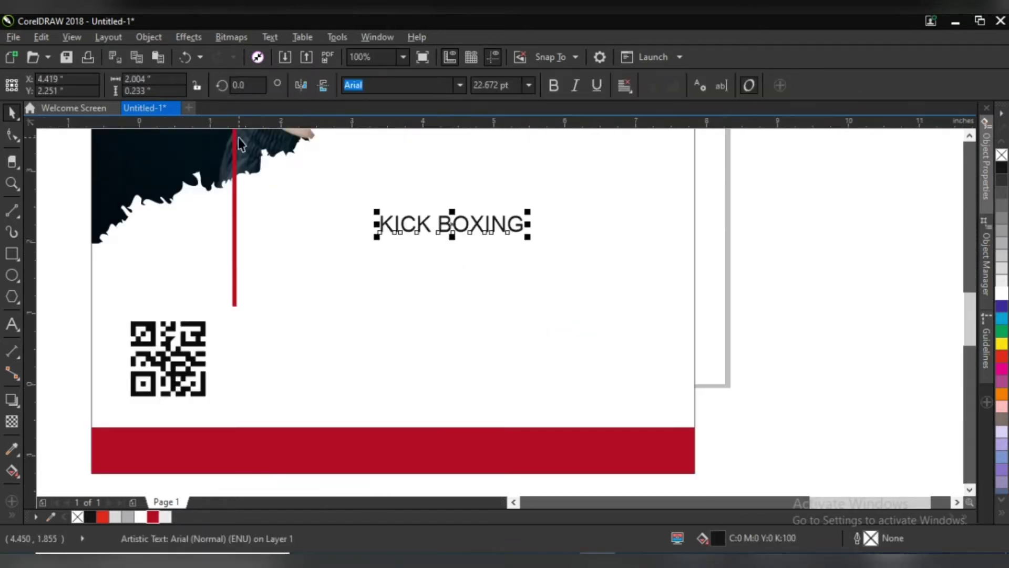
{"action": "left_click", "coordinate": [460, 85]}
{"action": "left_click", "coordinate": [462, 166]}
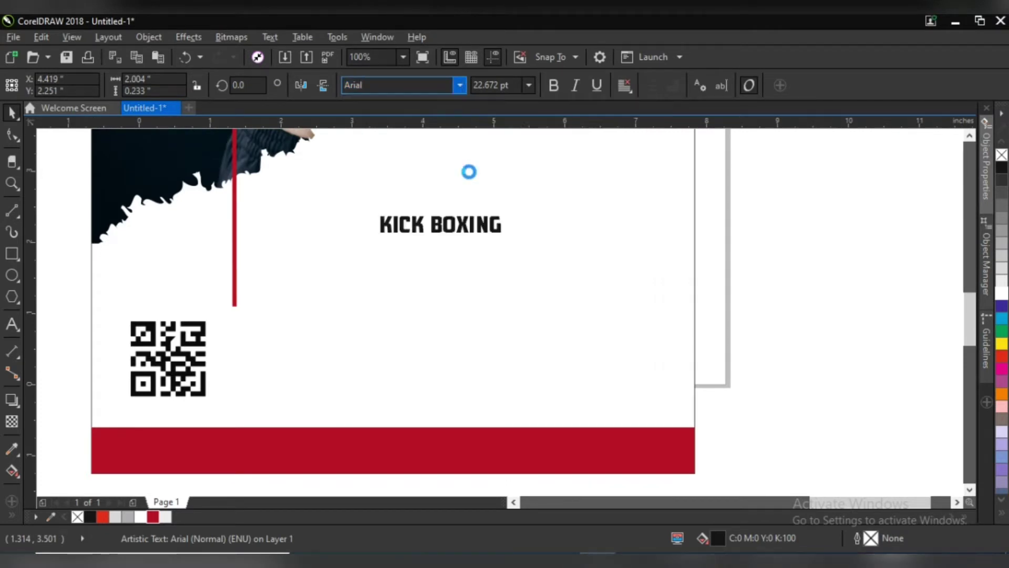
{"action": "left_click_drag", "start_coordinate": [508, 239], "coordinate": [681, 262]}
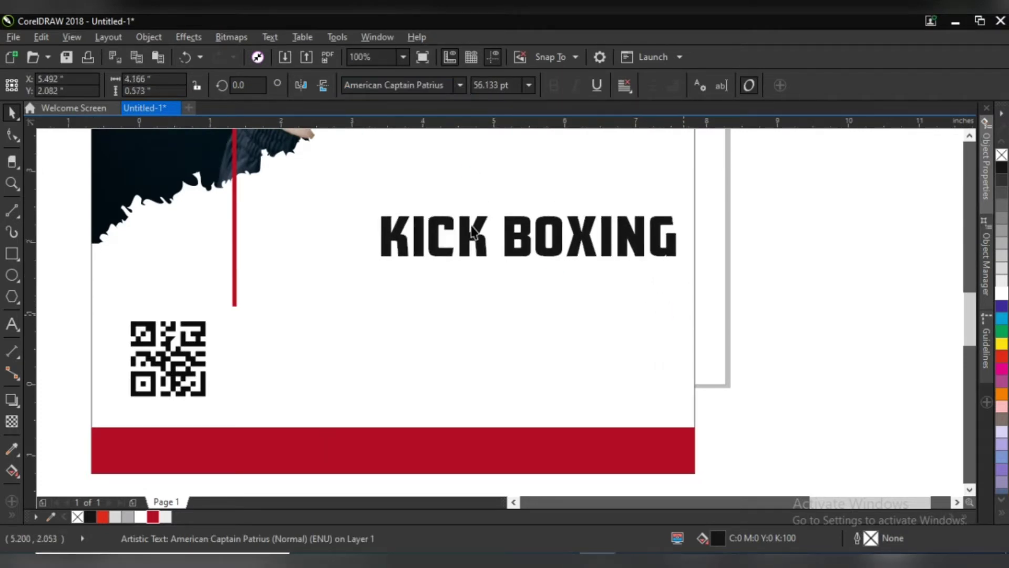
{"action": "left_click_drag", "start_coordinate": [377, 210], "coordinate": [288, 171]}
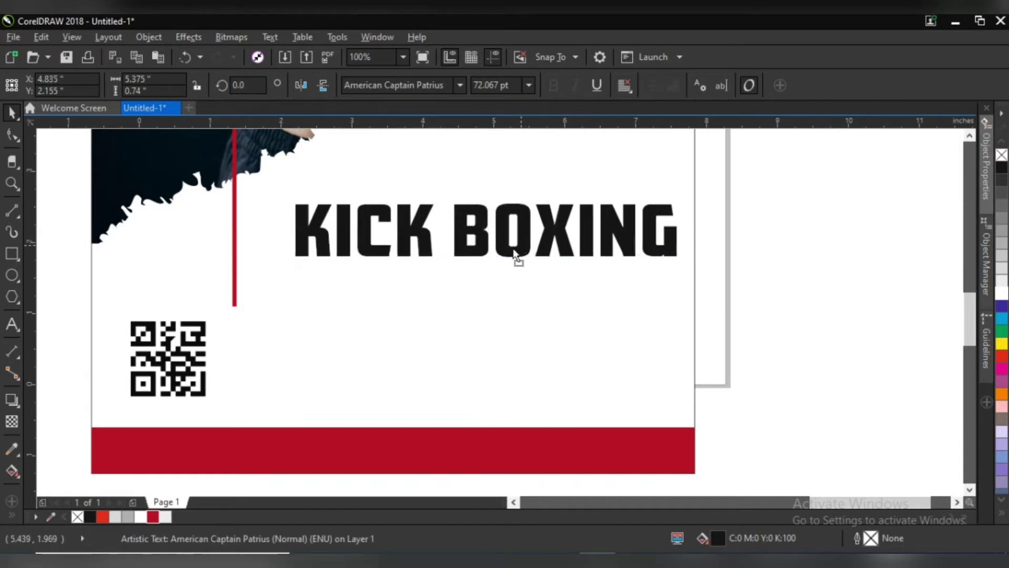
{"action": "left_click_drag", "start_coordinate": [516, 259], "coordinate": [503, 254]}
{"action": "left_click_drag", "start_coordinate": [669, 267], "coordinate": [653, 266]}
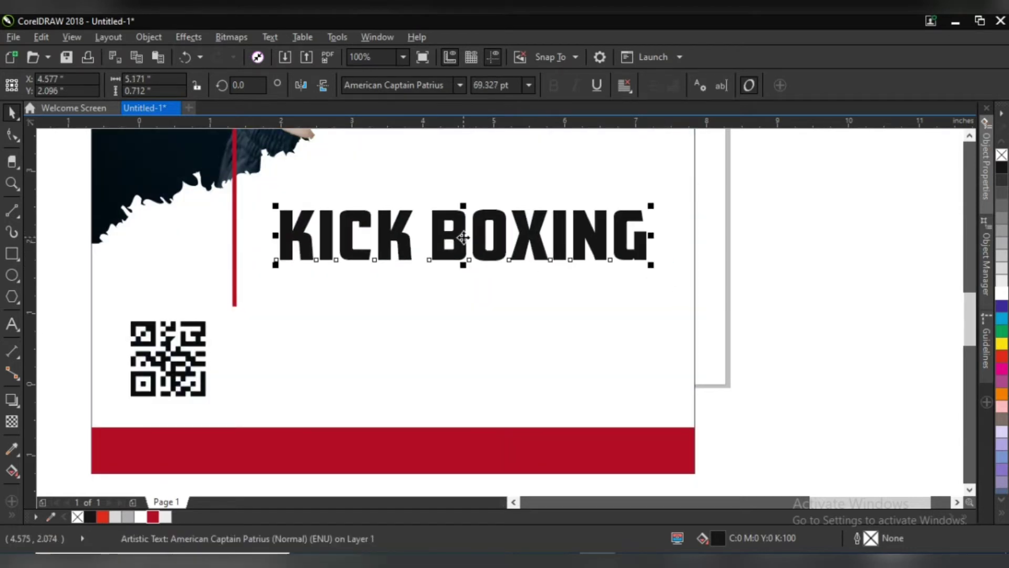
{"action": "left_click", "coordinate": [148, 516]}
{"action": "scroll", "coordinate": [263, 410], "scroll_direction": "down", "scroll_amount": 1}
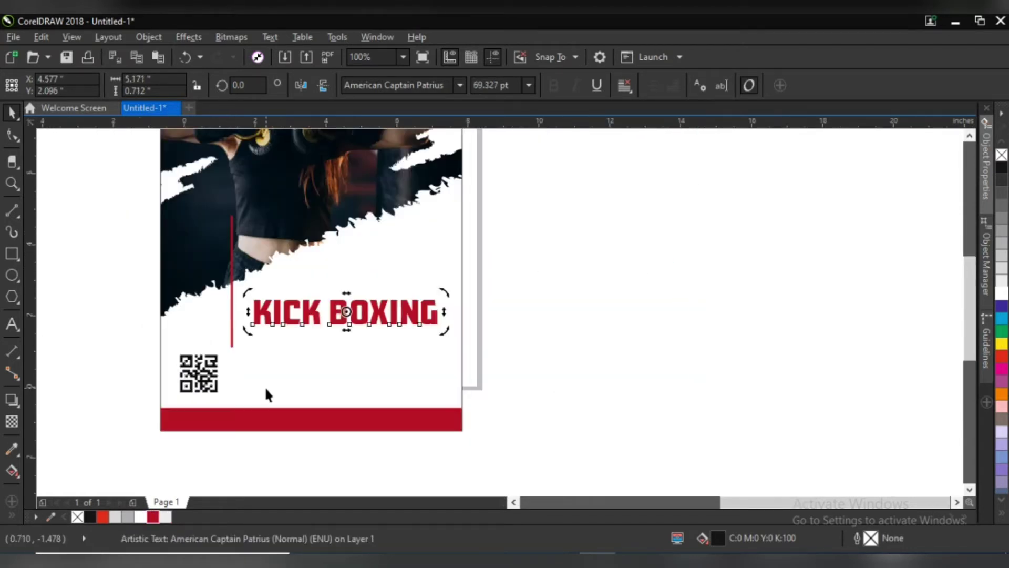
{"action": "left_click", "coordinate": [13, 135]}
{"action": "key", "text": "space"}
Move NIGHT onto the poster and set it in American Captain Patrius.
{"action": "scroll", "coordinate": [370, 406], "scroll_direction": "down", "scroll_amount": 2}
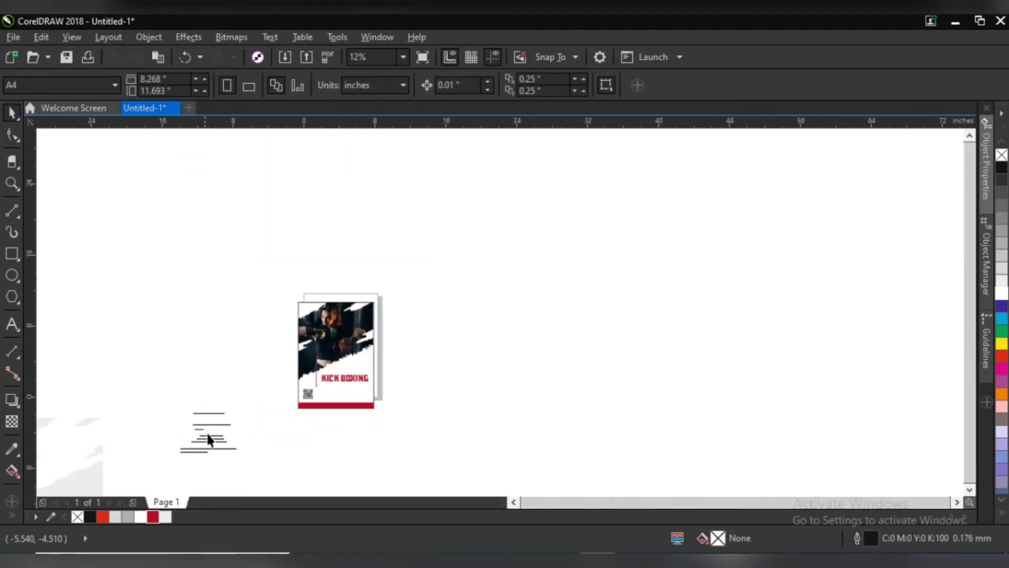
{"action": "scroll", "coordinate": [191, 436], "scroll_direction": "up", "scroll_amount": 1}
{"action": "mouse_move", "coordinate": [191, 436]}
{"action": "left_mouse_down"}
{"action": "mouse_move", "coordinate": [480, 389]}
{"action": "mouse_move", "coordinate": [482, 348]}
{"action": "left_mouse_up"}
{"action": "scroll", "coordinate": [482, 348], "scroll_direction": "up", "scroll_amount": 1}
{"action": "scroll", "coordinate": [482, 346], "scroll_direction": "up", "scroll_amount": 1}
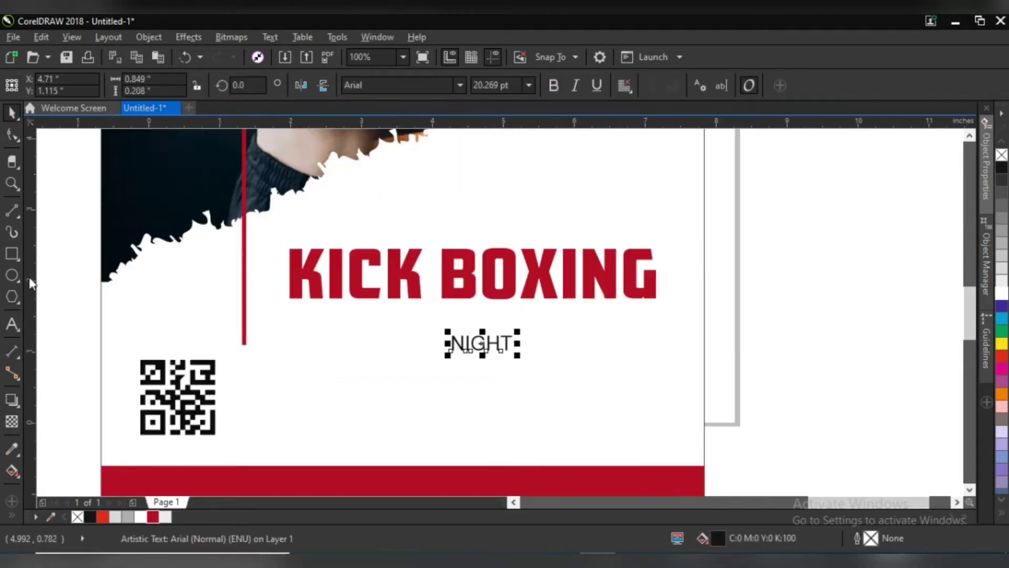
{"action": "left_click", "coordinate": [459, 87]}
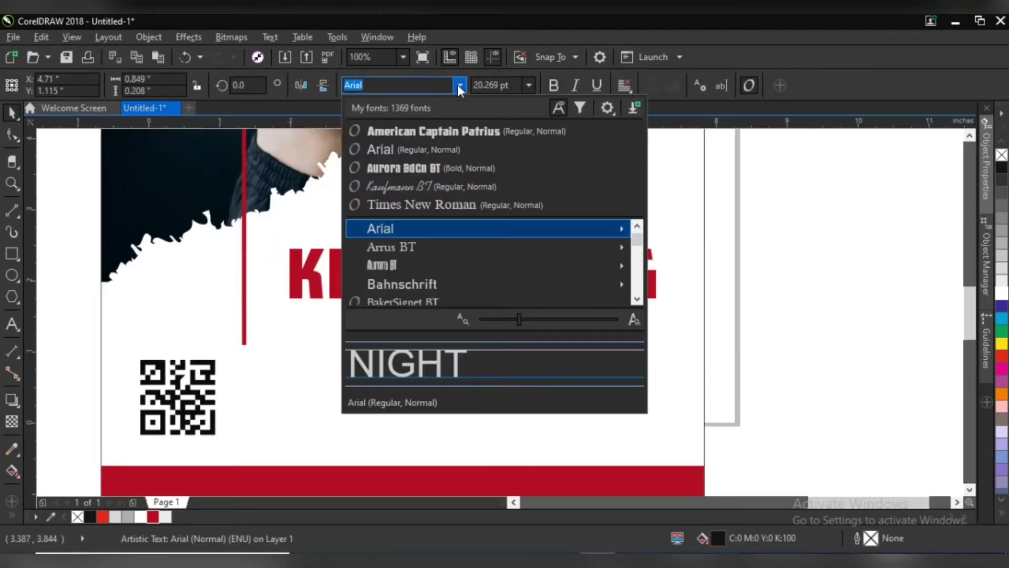
{"action": "left_click", "coordinate": [421, 131]}
Enlarge NIGHT to about 140 pt under KICK BOXING, matching its width, and colour it red.
{"action": "left_click_drag", "start_coordinate": [444, 358], "coordinate": [311, 437]}
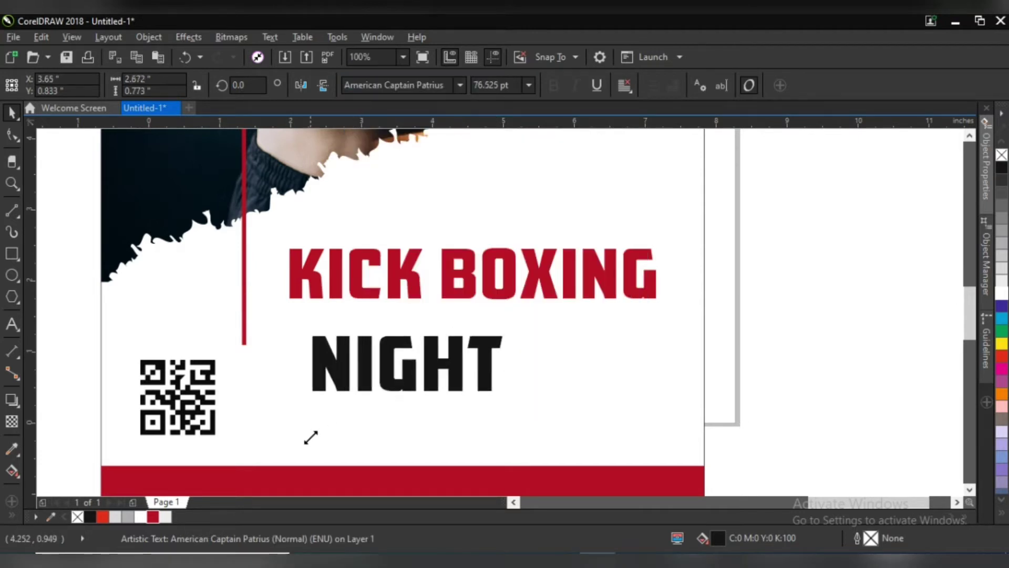
{"action": "left_click_drag", "start_coordinate": [506, 392], "coordinate": [637, 462]}
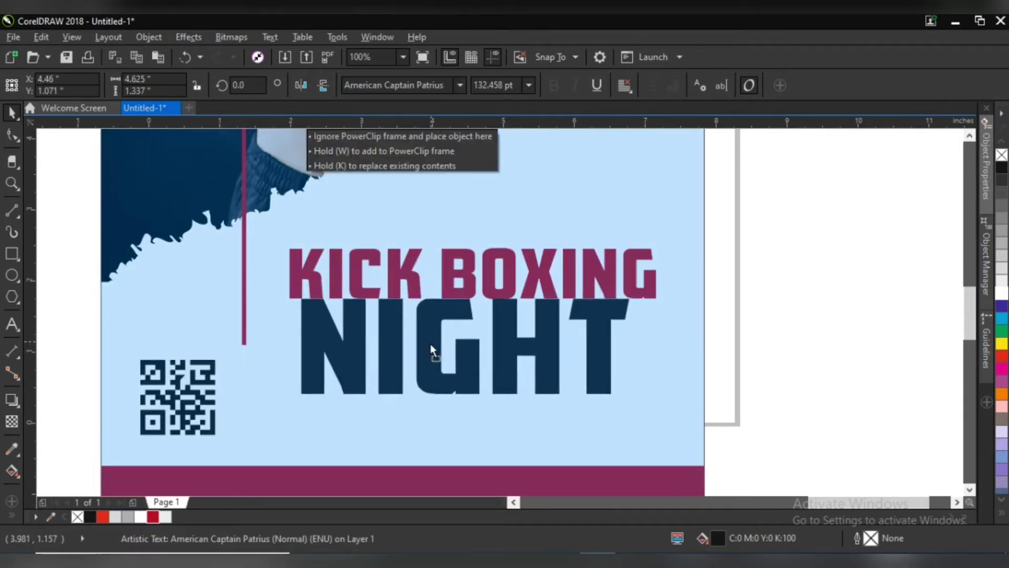
{"action": "left_click_drag", "start_coordinate": [442, 378], "coordinate": [430, 345]}
{"action": "left_click_drag", "start_coordinate": [630, 404], "coordinate": [654, 429]}
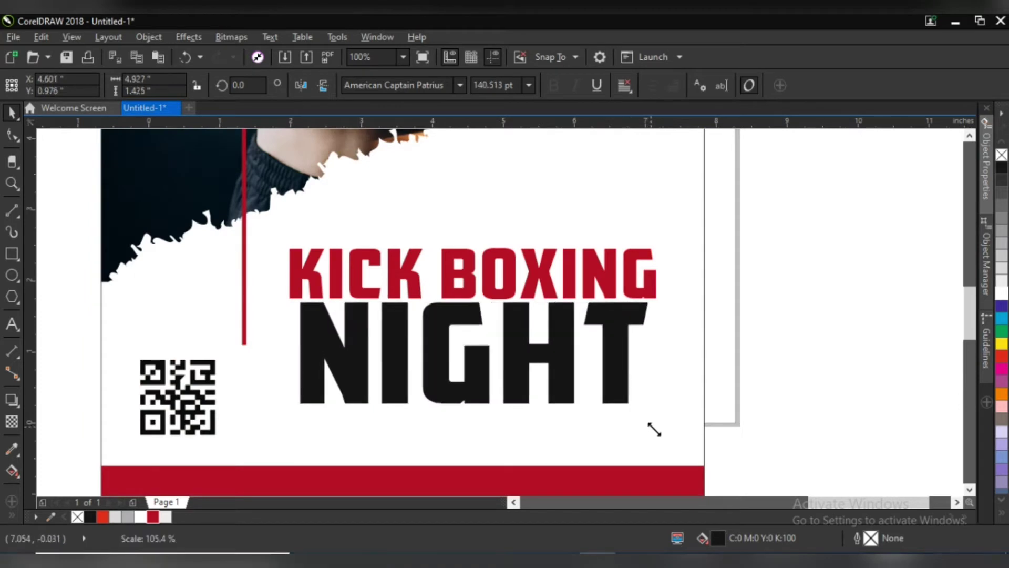
{"action": "left_click_drag", "start_coordinate": [295, 298], "coordinate": [284, 289]}
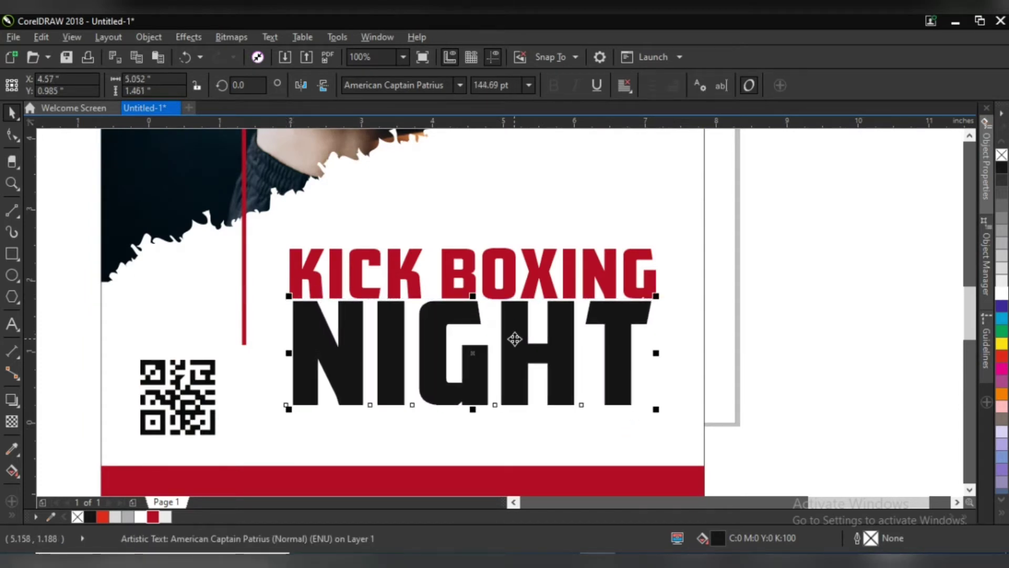
{"action": "key", "text": "Down"}
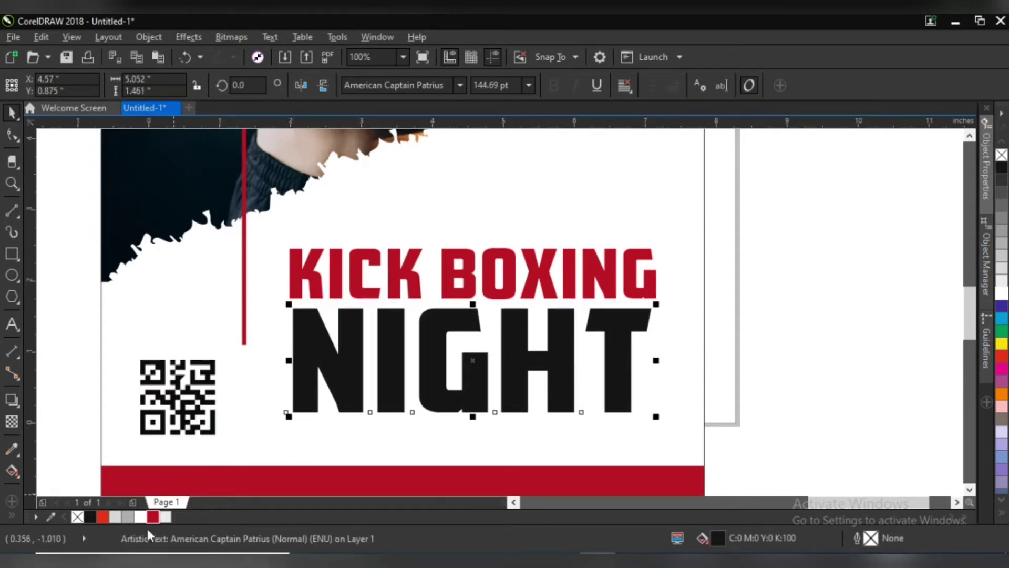
{"action": "left_click", "coordinate": [152, 516]}
Move the SUNDAY, AUGUST 30 date line onto the poster.
{"action": "scroll", "coordinate": [351, 220], "scroll_direction": "down", "scroll_amount": 2}
{"action": "left_click", "coordinate": [613, 399]}
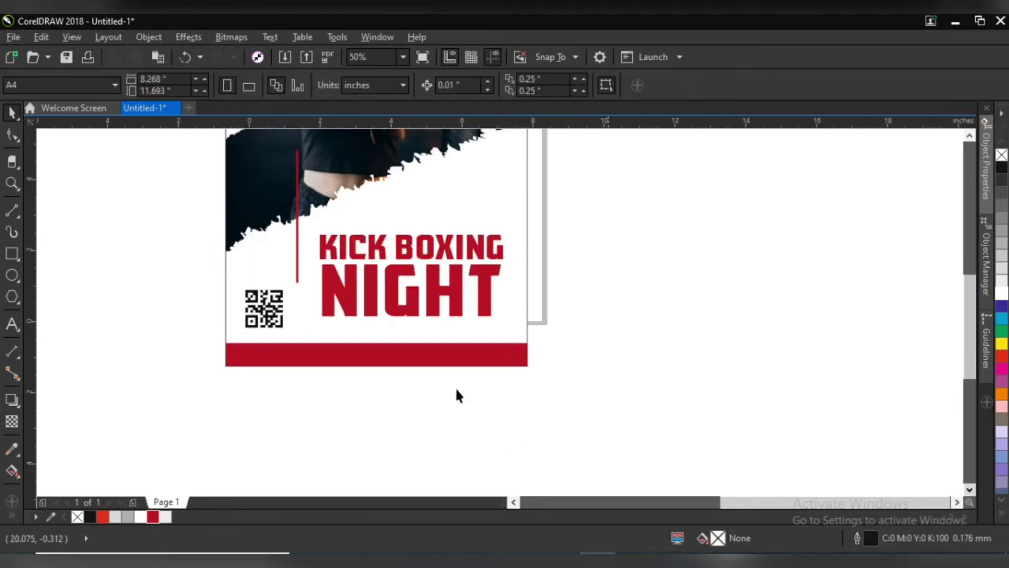
{"action": "scroll", "coordinate": [455, 386], "scroll_direction": "down", "scroll_amount": 2}
{"action": "left_click_drag", "start_coordinate": [144, 391], "coordinate": [403, 278]}
{"action": "scroll", "coordinate": [404, 278], "scroll_direction": "up", "scroll_amount": 2}
Widen the letter spacing of the SUNDAY, AUGUST 30 date line.
{"action": "scroll", "coordinate": [404, 278], "scroll_direction": "up", "scroll_amount": 2}
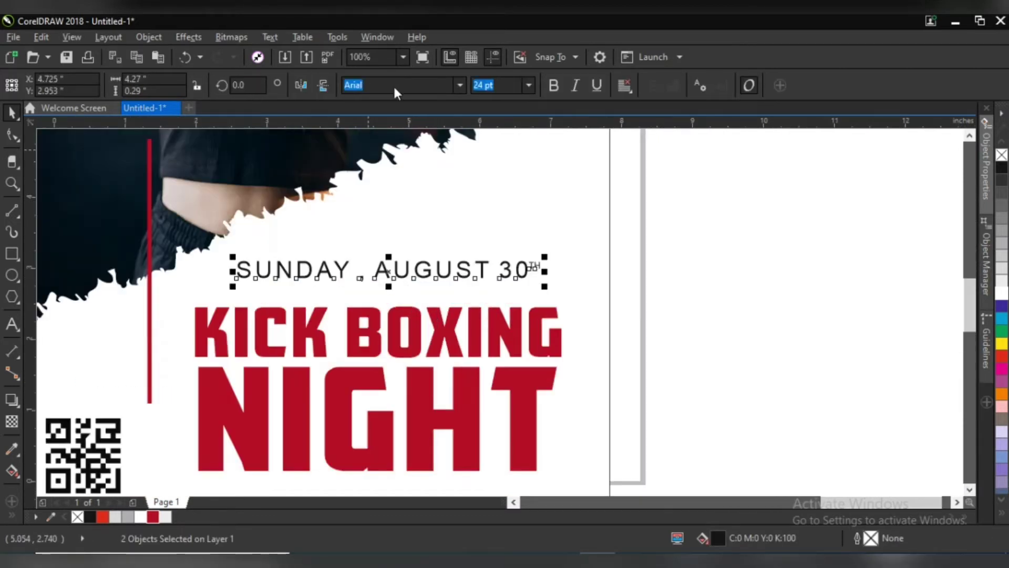
{"action": "left_click", "coordinate": [522, 277]}
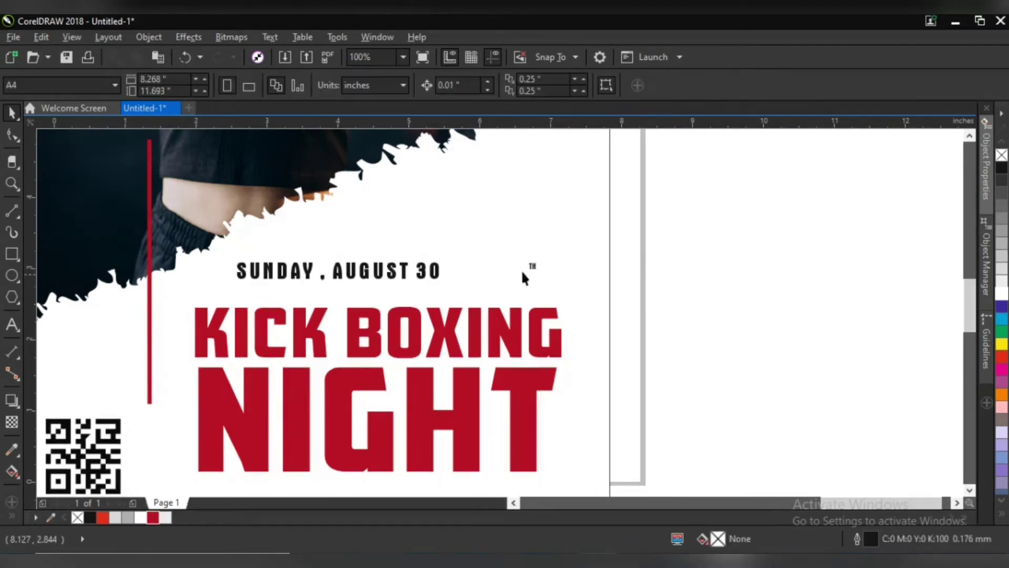
{"action": "left_click", "coordinate": [408, 277]}
{"action": "scroll", "coordinate": [409, 277], "scroll_direction": "up", "scroll_amount": 2}
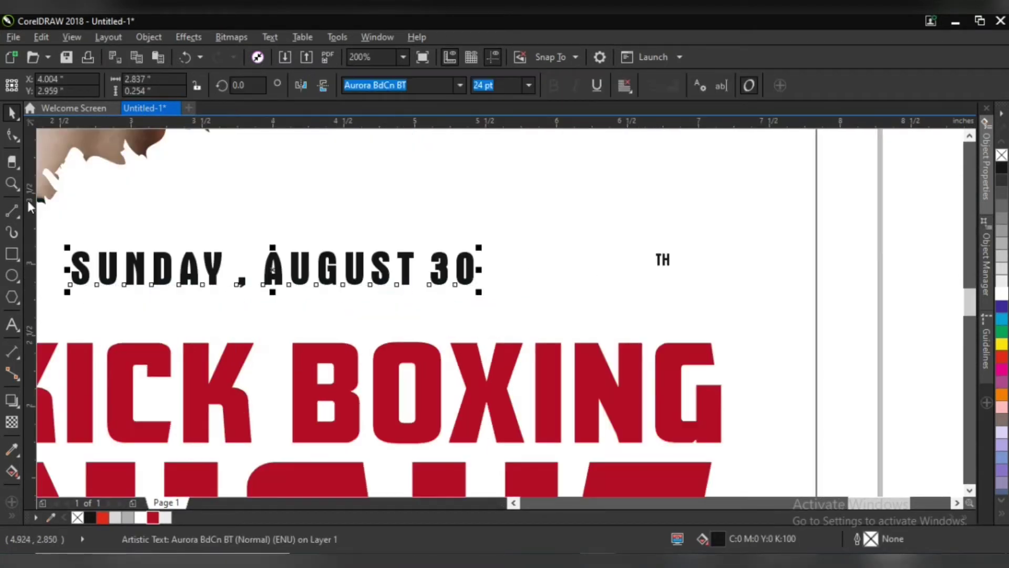
{"action": "left_click", "coordinate": [12, 138]}
{"action": "left_click_drag", "start_coordinate": [480, 293], "coordinate": [603, 296]}
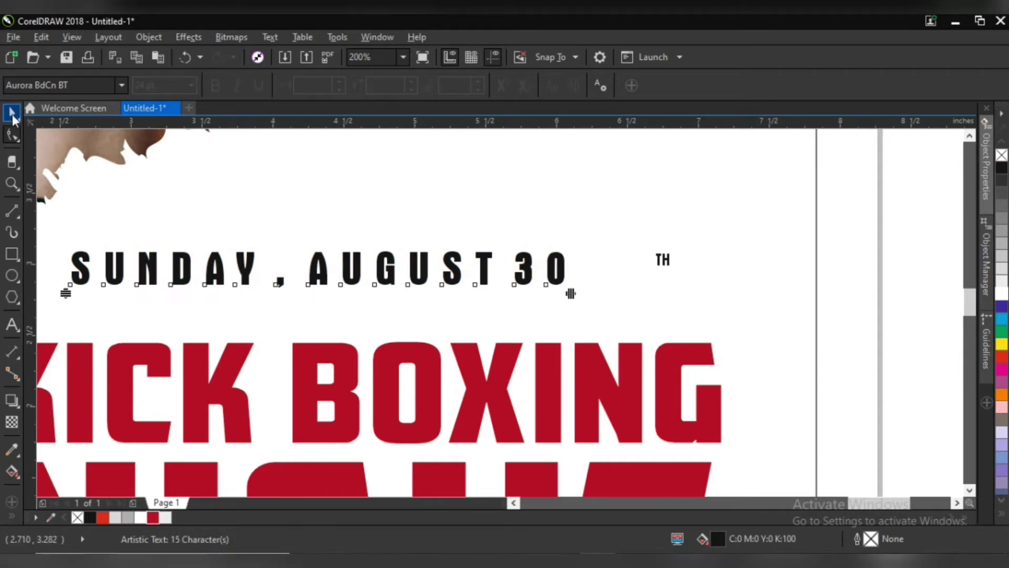
{"action": "key", "text": "space"}
Place TH right after 30 and lower the date line slightly.
{"action": "left_click_drag", "start_coordinate": [659, 276], "coordinate": [576, 261]}
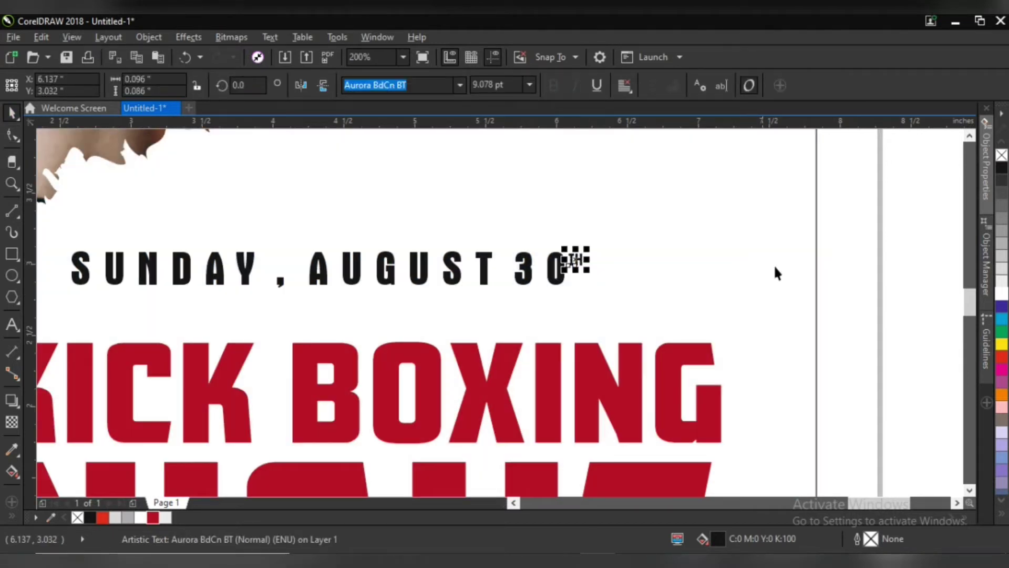
{"action": "scroll", "coordinate": [565, 263], "scroll_direction": "down", "scroll_amount": 2}
{"action": "left_click_drag", "start_coordinate": [757, 230], "coordinate": [266, 282]}
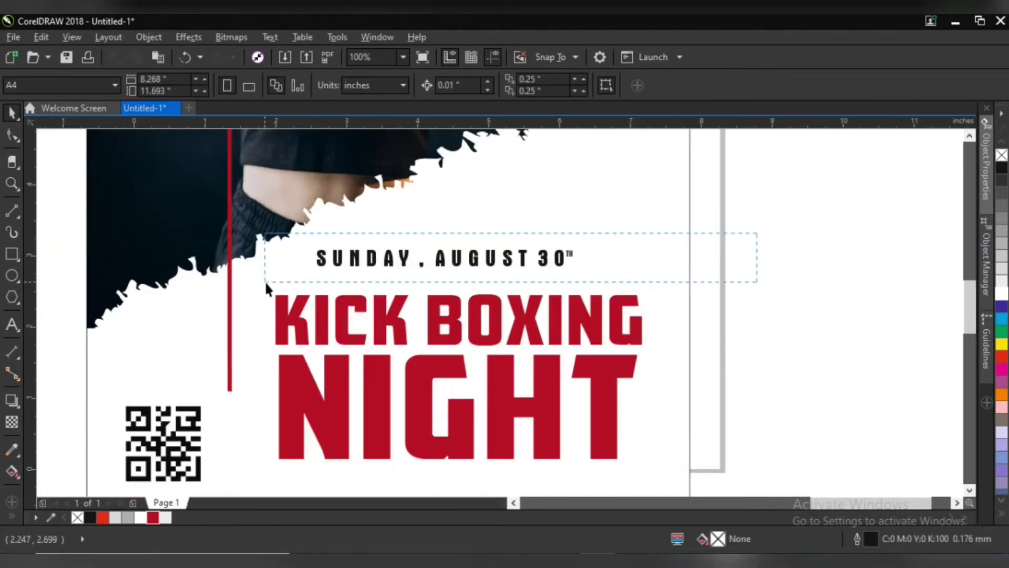
{"action": "left_click_drag", "start_coordinate": [455, 257], "coordinate": [455, 273]}
{"action": "scroll", "coordinate": [455, 271], "scroll_direction": "down", "scroll_amount": 2}
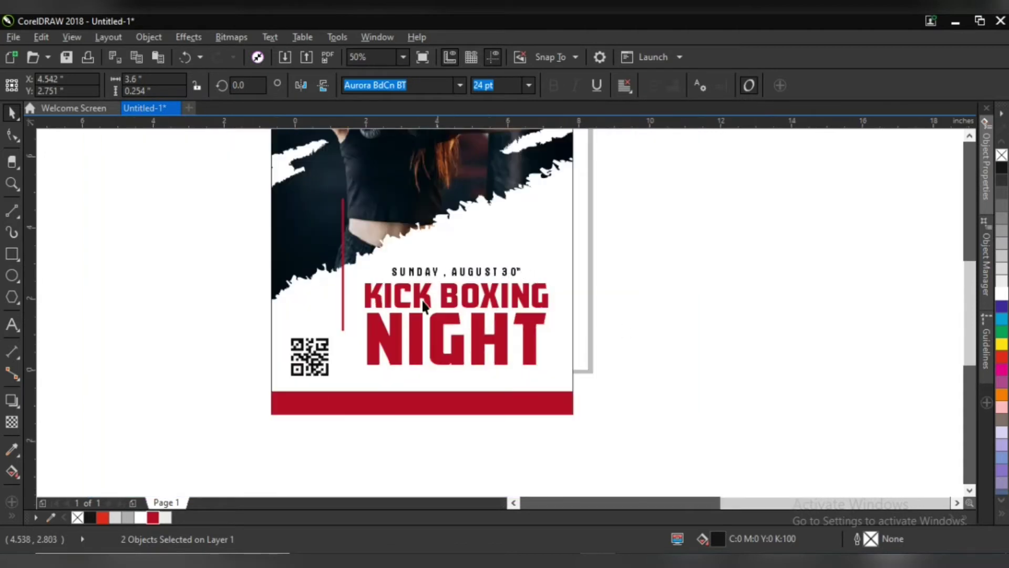
{"action": "scroll", "coordinate": [305, 316], "scroll_direction": "down", "scroll_amount": 2}
{"action": "key", "text": "Escape"}
{"action": "left_click", "coordinate": [184, 369]}
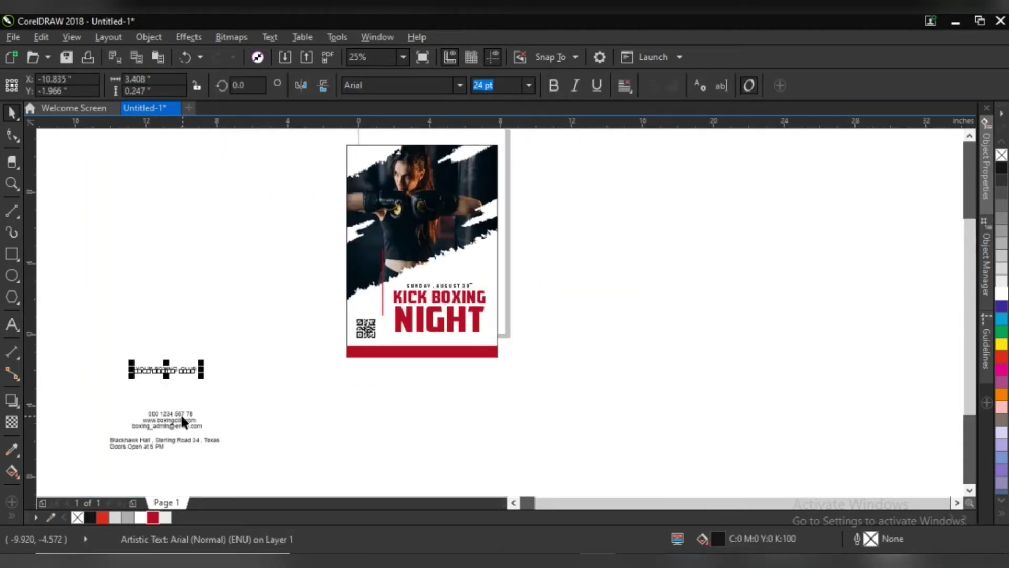
Move the address text onto the poster in Aurora BdCn BT, centre-aligned.
{"action": "left_click_drag", "start_coordinate": [174, 438], "coordinate": [438, 336]}
{"action": "scroll", "coordinate": [442, 339], "scroll_direction": "up", "scroll_amount": 3}
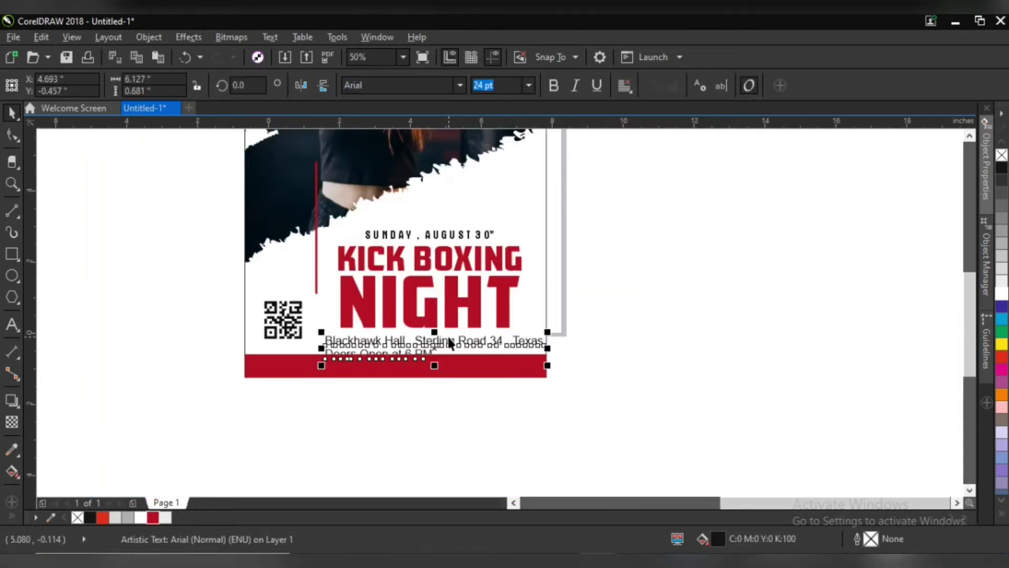
{"action": "scroll", "coordinate": [449, 341], "scroll_direction": "up", "scroll_amount": 3}
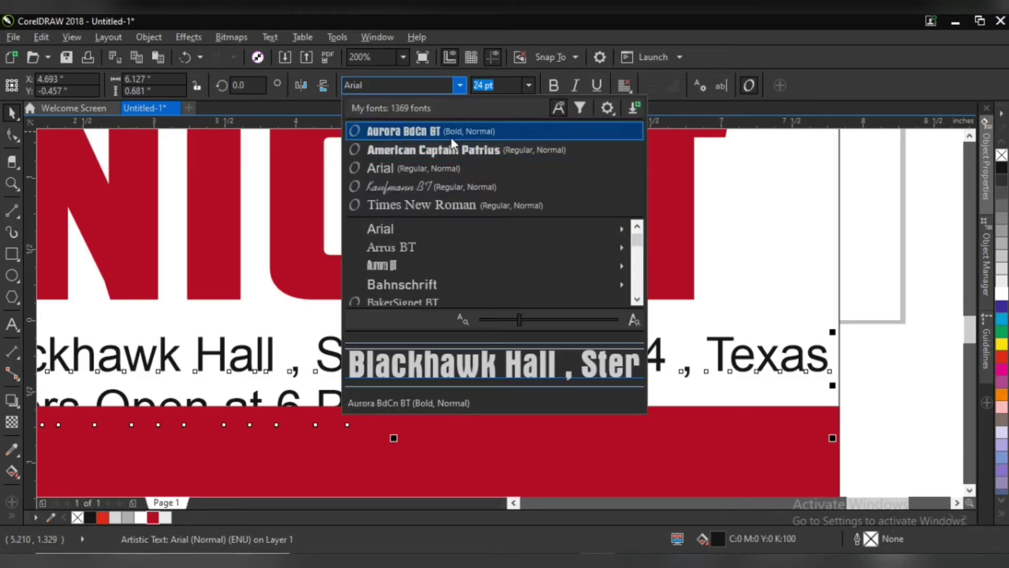
{"action": "left_click", "coordinate": [451, 137]}
{"action": "left_click", "coordinate": [623, 87]}
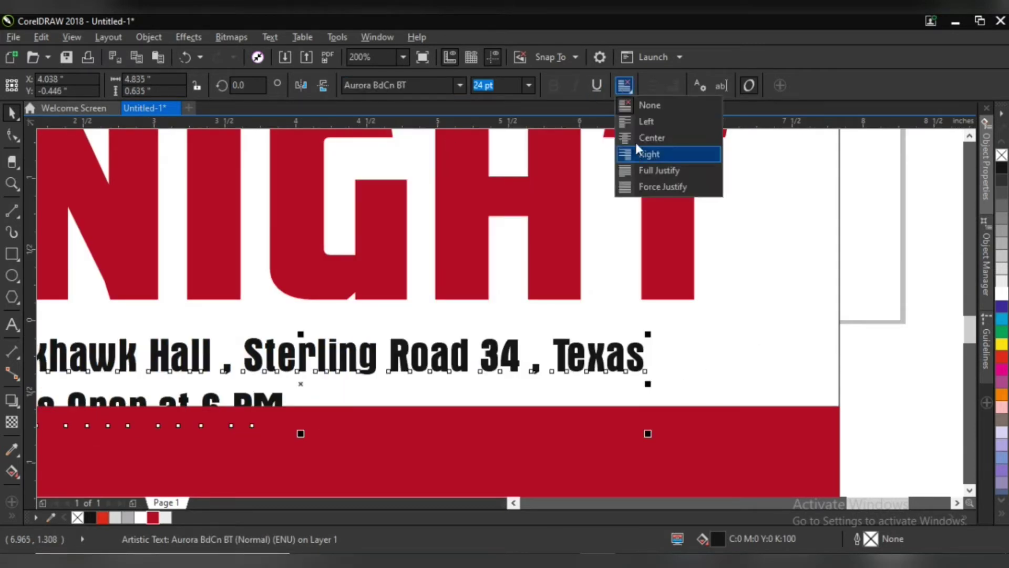
{"action": "left_click", "coordinate": [644, 136]}
{"action": "left_click_drag", "start_coordinate": [322, 359], "coordinate": [325, 334]}
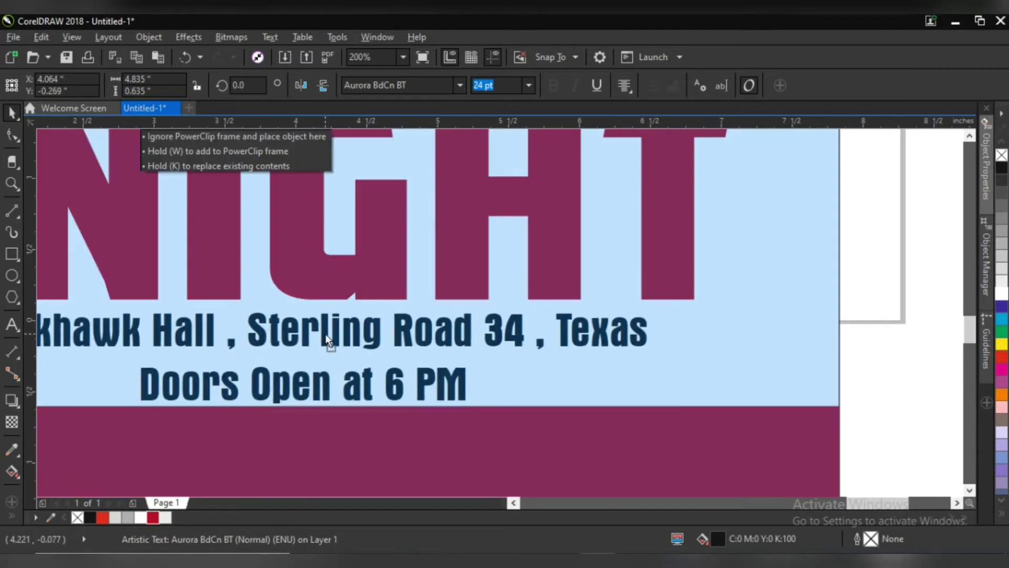
Nudge the date and headline texts up and shrink them slightly into place.
{"action": "scroll", "coordinate": [325, 337], "scroll_direction": "down", "scroll_amount": 2}
{"action": "scroll", "coordinate": [321, 344], "scroll_direction": "down", "scroll_amount": 2}
{"action": "scroll", "coordinate": [320, 346], "scroll_direction": "up", "scroll_amount": 1}
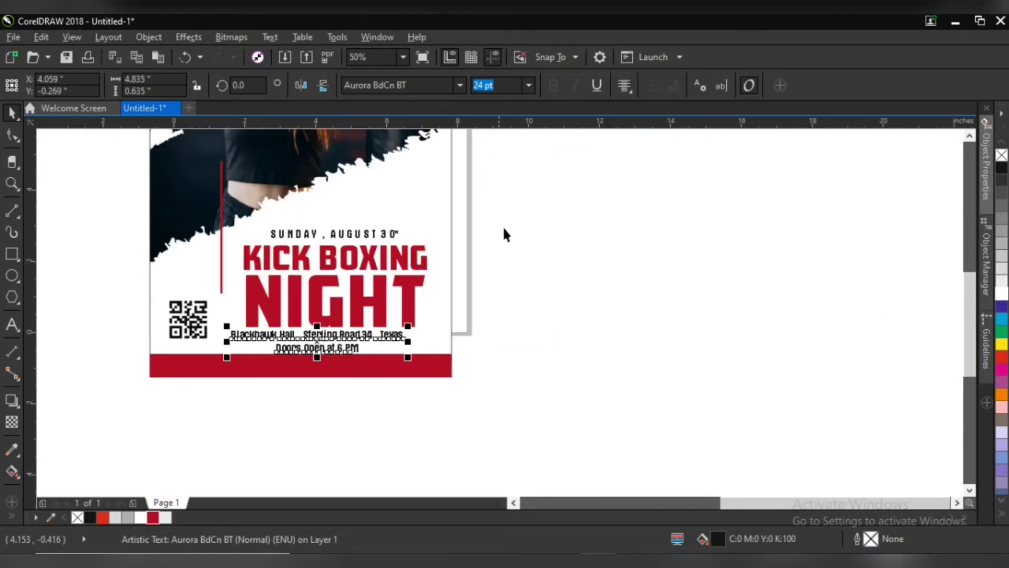
{"action": "left_click_drag", "start_coordinate": [518, 208], "coordinate": [208, 331]}
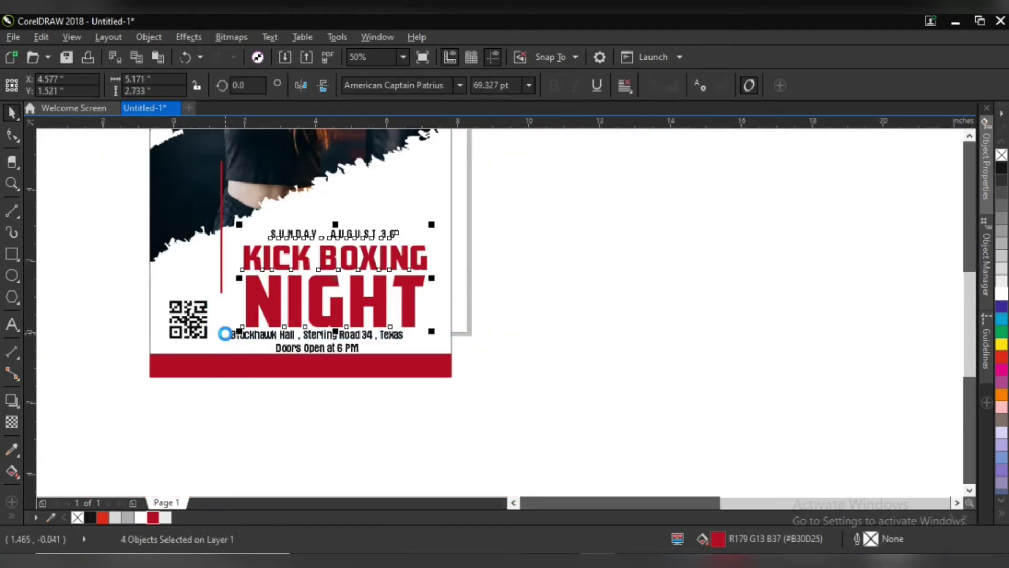
{"action": "key", "text": "shift+Up"}
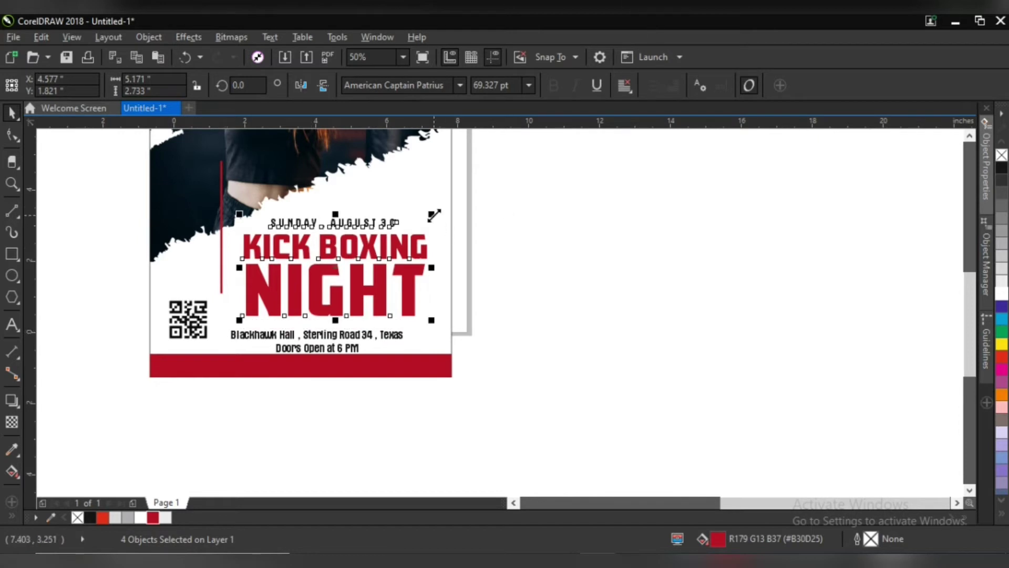
{"action": "left_click_drag", "start_coordinate": [434, 215], "coordinate": [423, 219]}
{"action": "left_click_drag", "start_coordinate": [315, 288], "coordinate": [319, 289]}
Resize the address text above the red band and tighten its line spacing.
{"action": "left_click", "coordinate": [507, 349]}
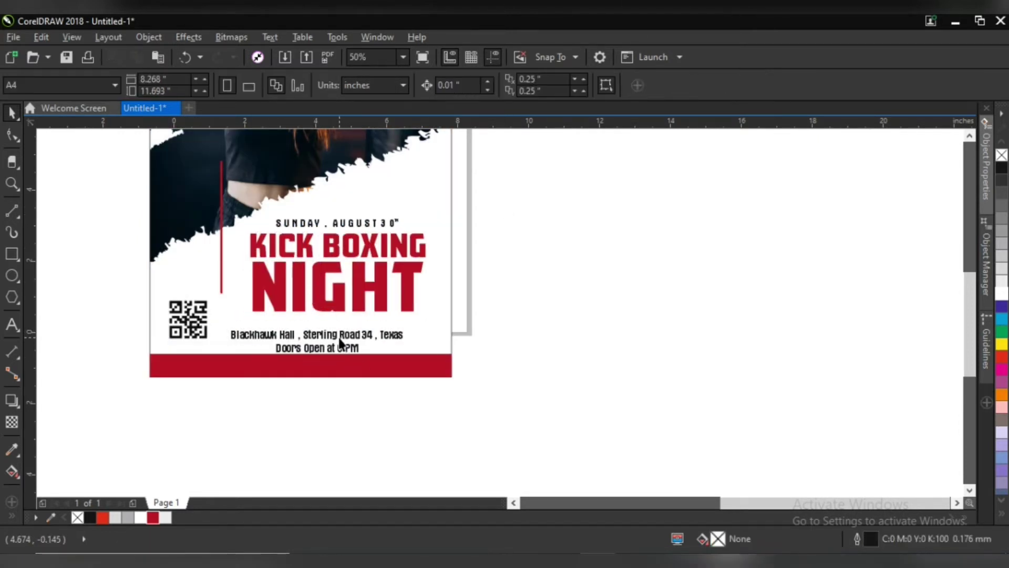
{"action": "left_click_drag", "start_coordinate": [337, 341], "coordinate": [350, 330]}
{"action": "scroll", "coordinate": [350, 329], "scroll_direction": "up", "scroll_amount": 2}
{"action": "left_click_drag", "start_coordinate": [316, 363], "coordinate": [314, 357]}
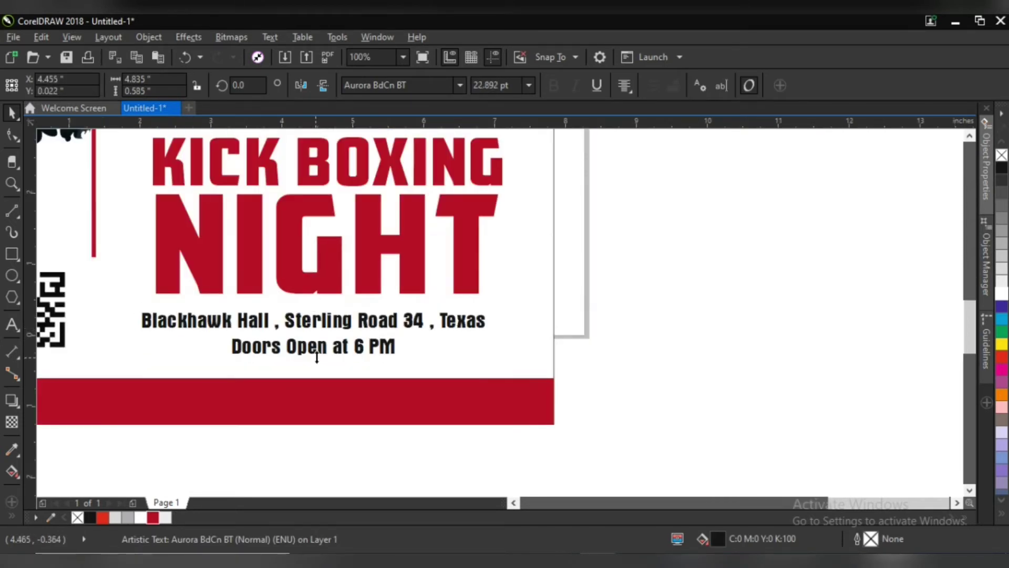
{"action": "left_click_drag", "start_coordinate": [136, 333], "coordinate": [153, 332]}
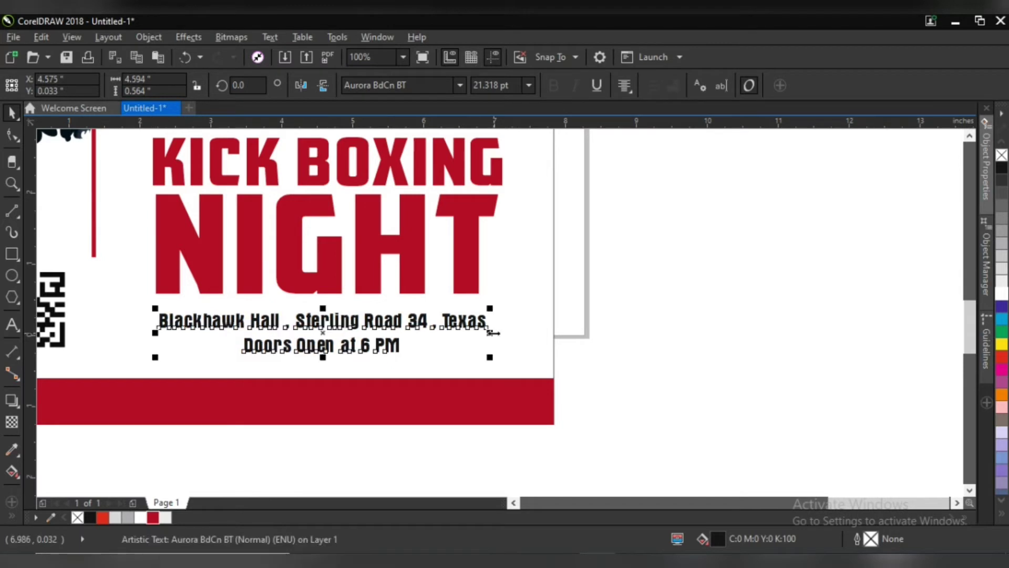
{"action": "left_click_drag", "start_coordinate": [319, 360], "coordinate": [319, 356]}
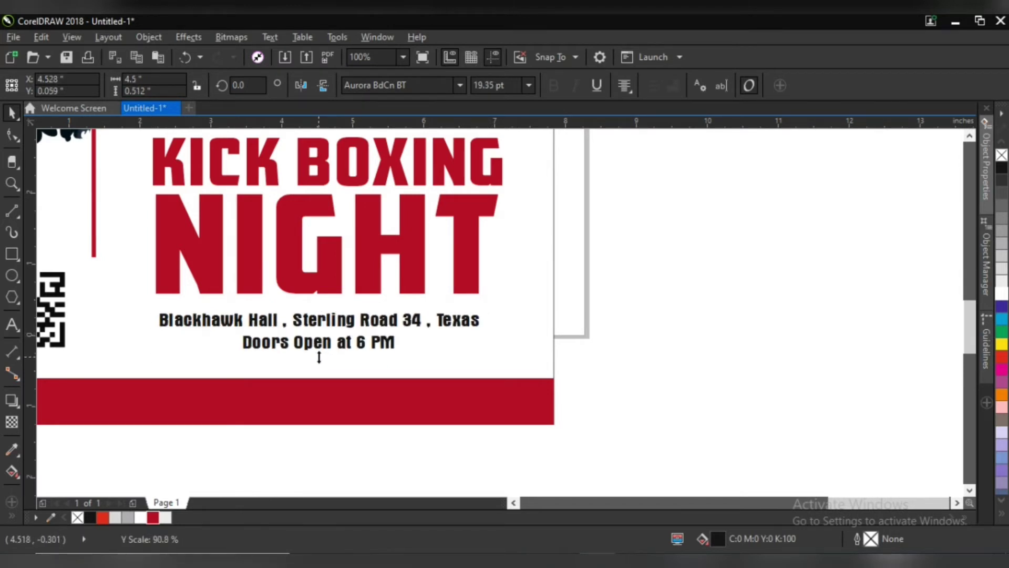
{"action": "key", "text": "F10"}
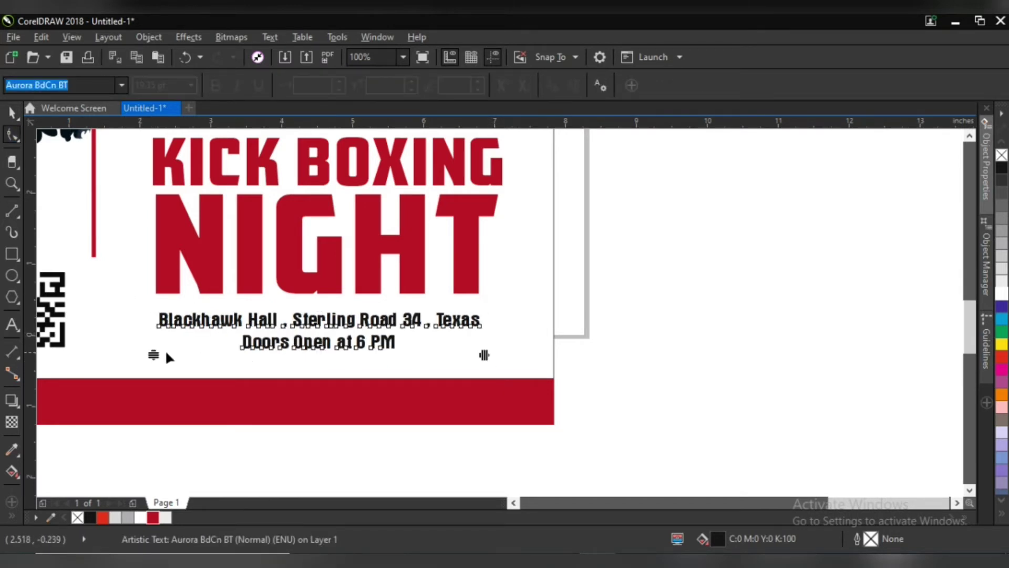
{"action": "left_click_drag", "start_coordinate": [153, 355], "coordinate": [154, 345]}
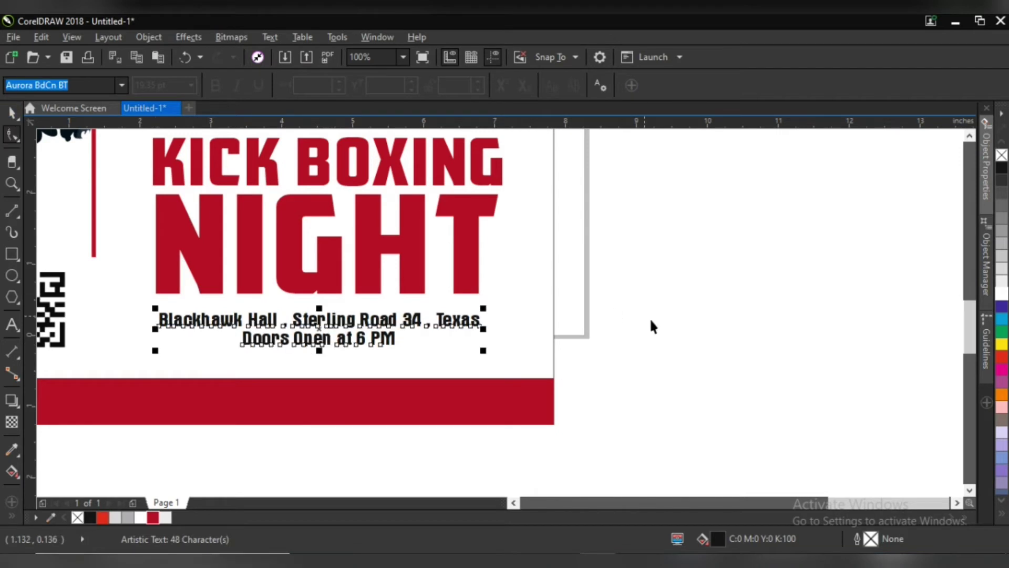
{"action": "key", "text": "Escape"}
{"action": "scroll", "coordinate": [288, 321], "scroll_direction": "down", "scroll_amount": 4}
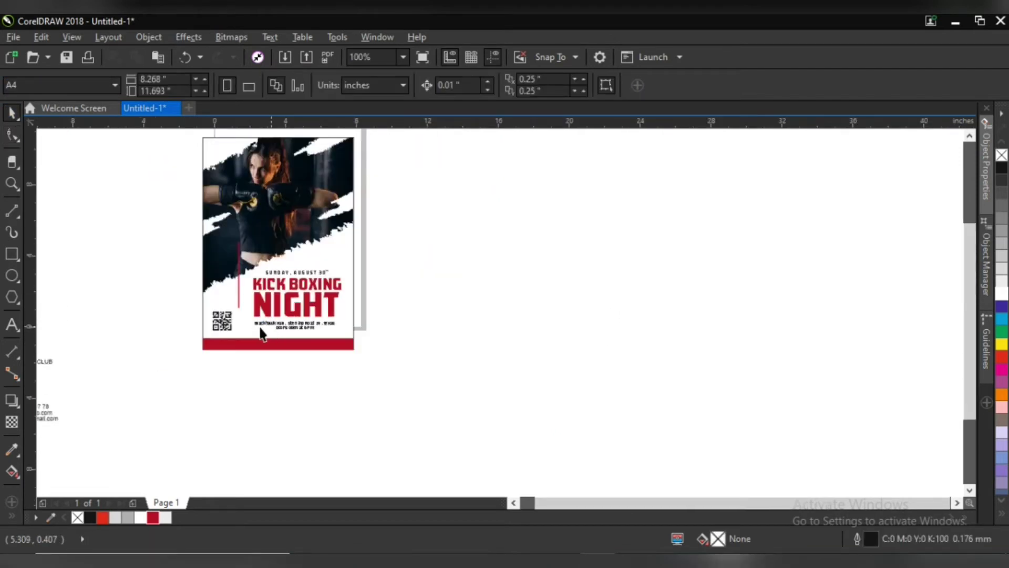
Enlarge the SUNDAY, AUGUST 30TH date line to 24.445 pt, spanning the headline.
{"action": "scroll", "coordinate": [262, 334], "scroll_direction": "up", "scroll_amount": 1}
{"action": "scroll", "coordinate": [258, 332], "scroll_direction": "up", "scroll_amount": 1}
{"action": "scroll", "coordinate": [128, 310], "scroll_direction": "down", "scroll_amount": 1}
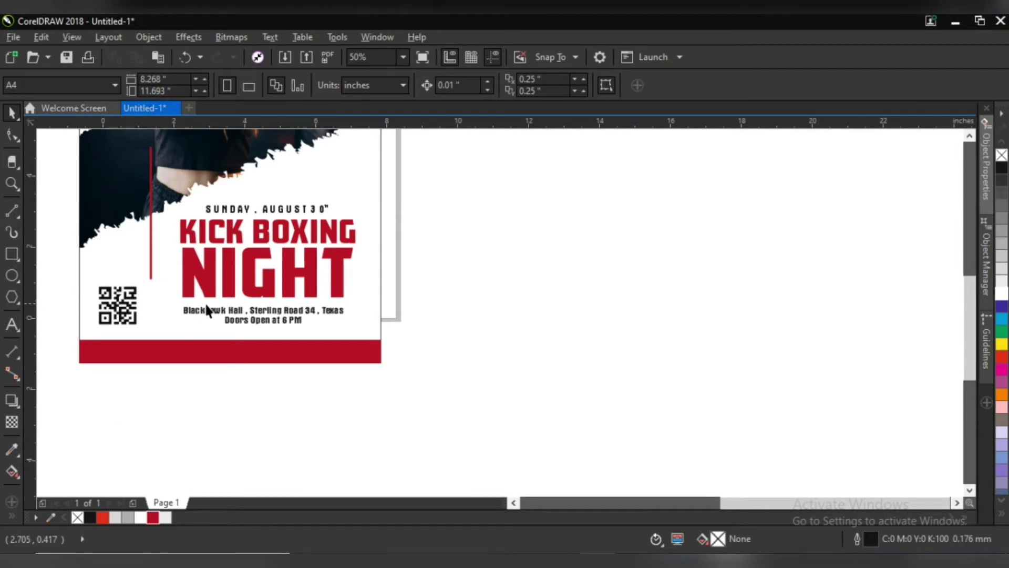
{"action": "scroll", "coordinate": [207, 310], "scroll_direction": "up", "scroll_amount": 1}
{"action": "scroll", "coordinate": [319, 269], "scroll_direction": "down", "scroll_amount": 1}
{"action": "scroll", "coordinate": [319, 269], "scroll_direction": "down", "scroll_amount": 1}
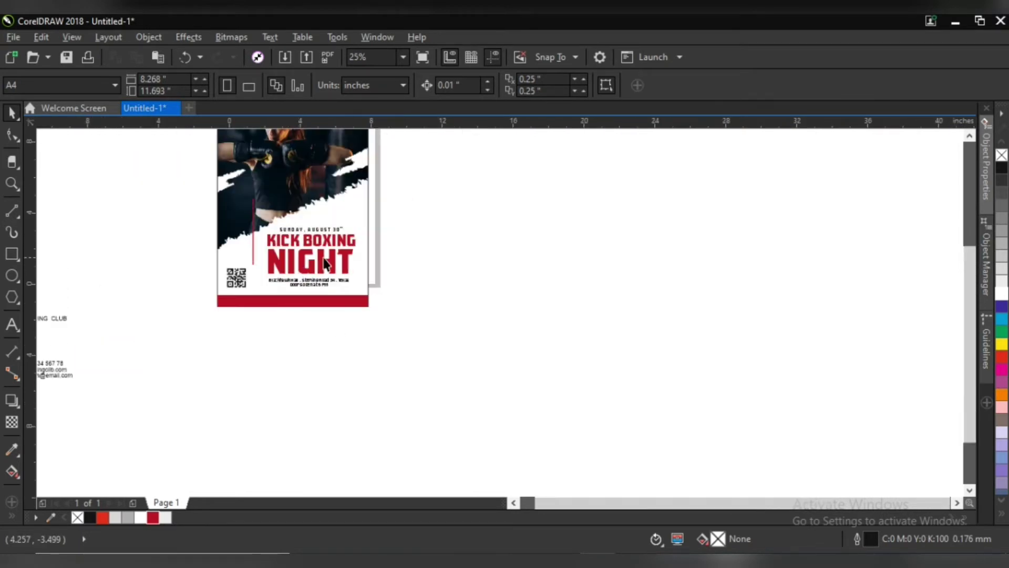
{"action": "scroll", "coordinate": [309, 263], "scroll_direction": "up", "scroll_amount": 1}
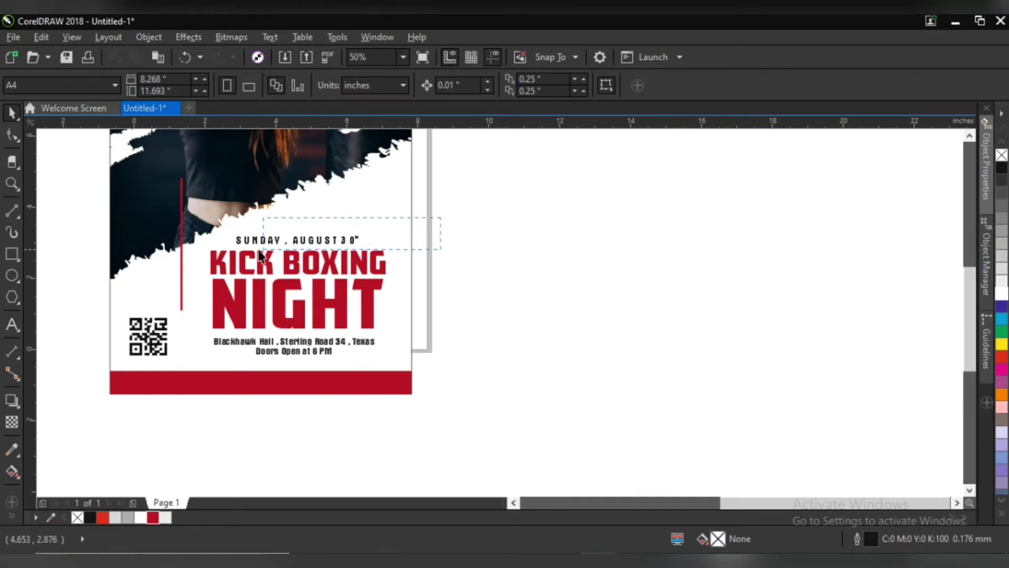
{"action": "scroll", "coordinate": [356, 234], "scroll_direction": "up", "scroll_amount": 1}
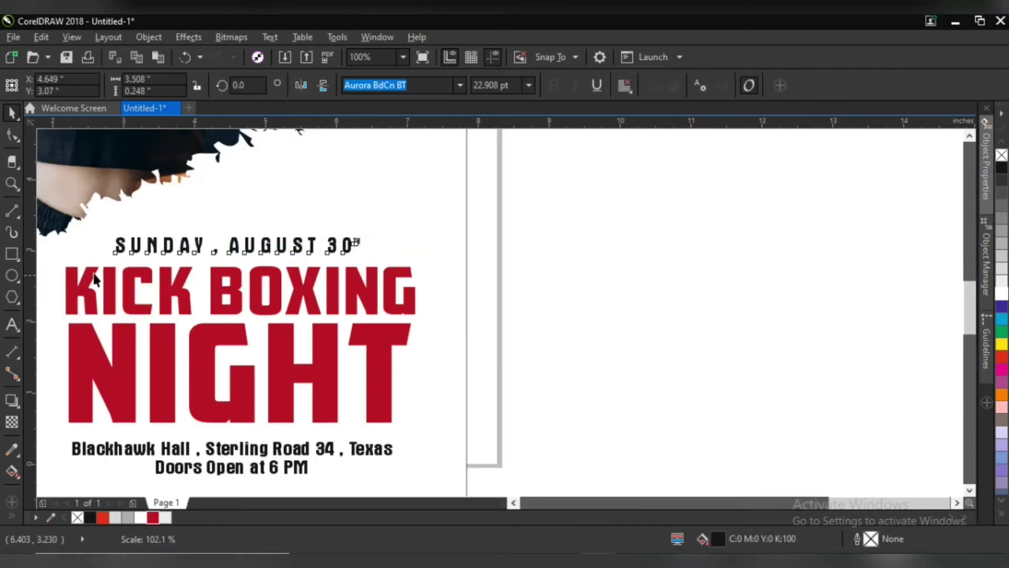
{"action": "left_click_drag", "start_coordinate": [111, 259], "coordinate": [100, 264]}
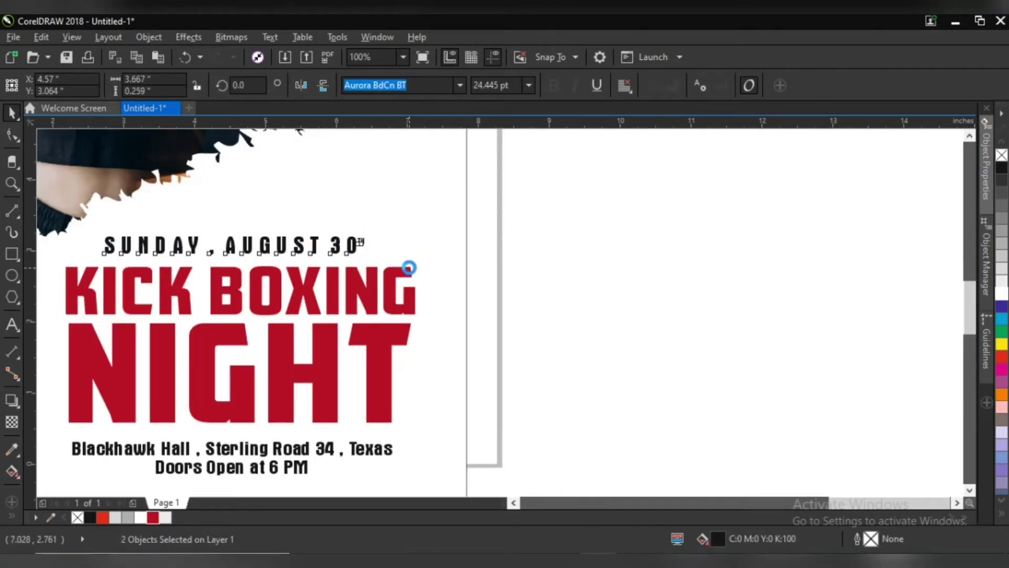
{"action": "scroll", "coordinate": [401, 293], "scroll_direction": "down", "scroll_amount": 1}
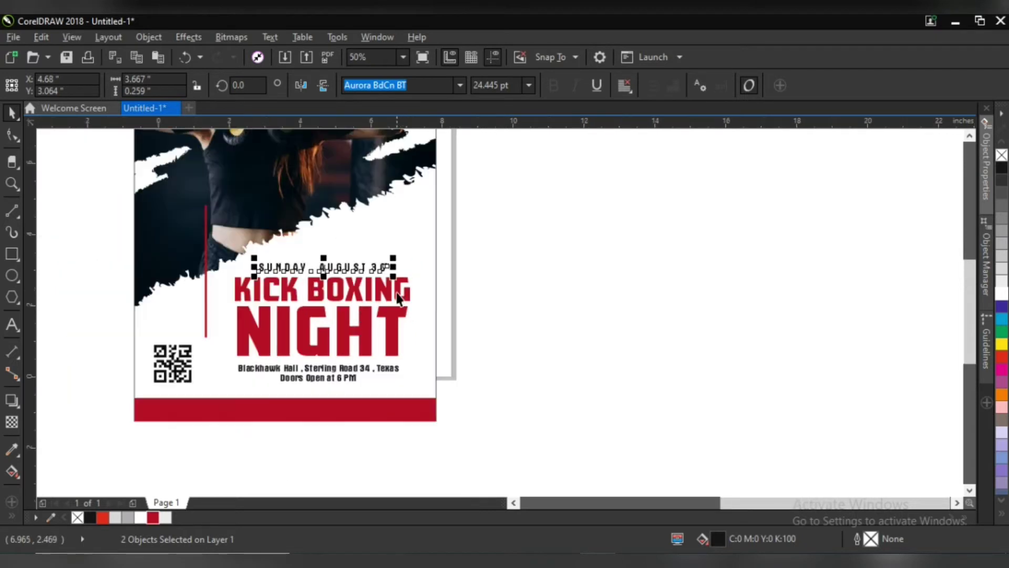
{"action": "scroll", "coordinate": [398, 299], "scroll_direction": "down", "scroll_amount": 1}
Move the phone number onto the bottom red band.
{"action": "left_click", "coordinate": [285, 363]}
{"action": "scroll", "coordinate": [351, 465], "scroll_direction": "left", "scroll_amount": 3}
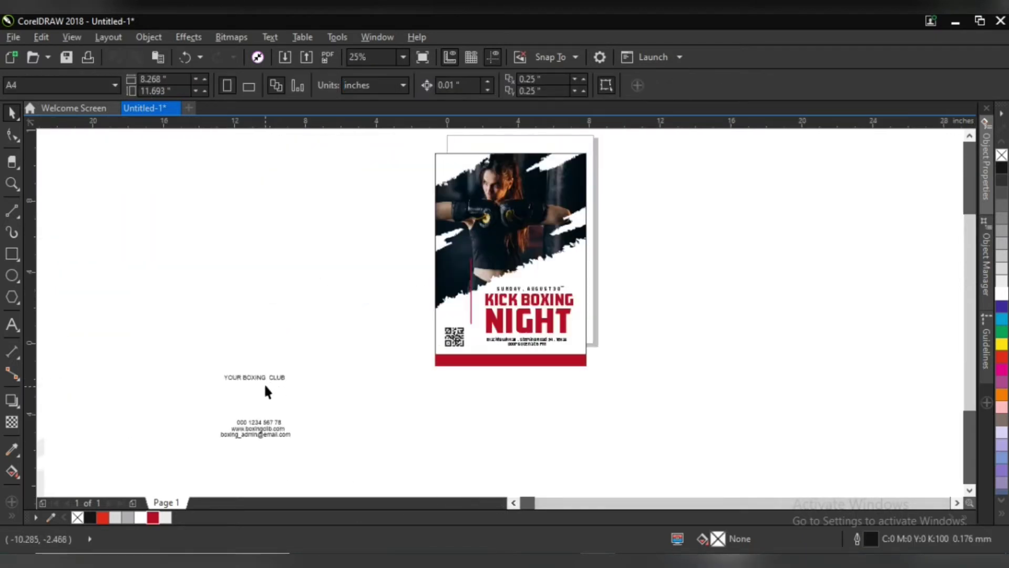
{"action": "scroll", "coordinate": [264, 387], "scroll_direction": "up", "scroll_amount": 1}
{"action": "left_click_drag", "start_coordinate": [258, 424], "coordinate": [666, 302]}
Try sending the red bar behind the phone number, then undo it.
{"action": "left_click", "coordinate": [699, 297]}
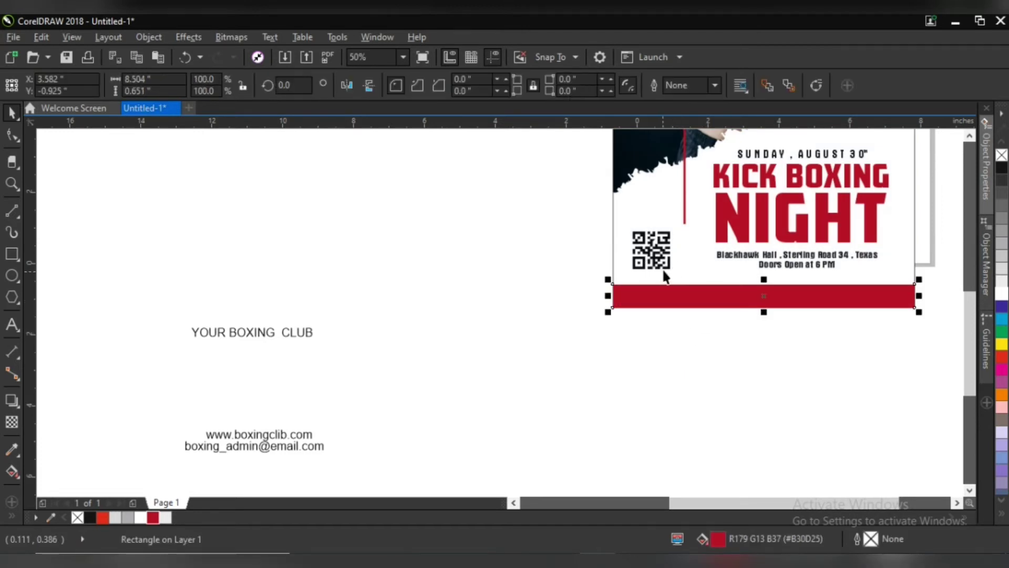
{"action": "left_click", "coordinate": [693, 300]}
{"action": "left_click", "coordinate": [696, 295]}
{"action": "key", "text": "shift+Page_Down"}
{"action": "left_click", "coordinate": [752, 160]}
{"action": "key", "text": "ctrl+z"}
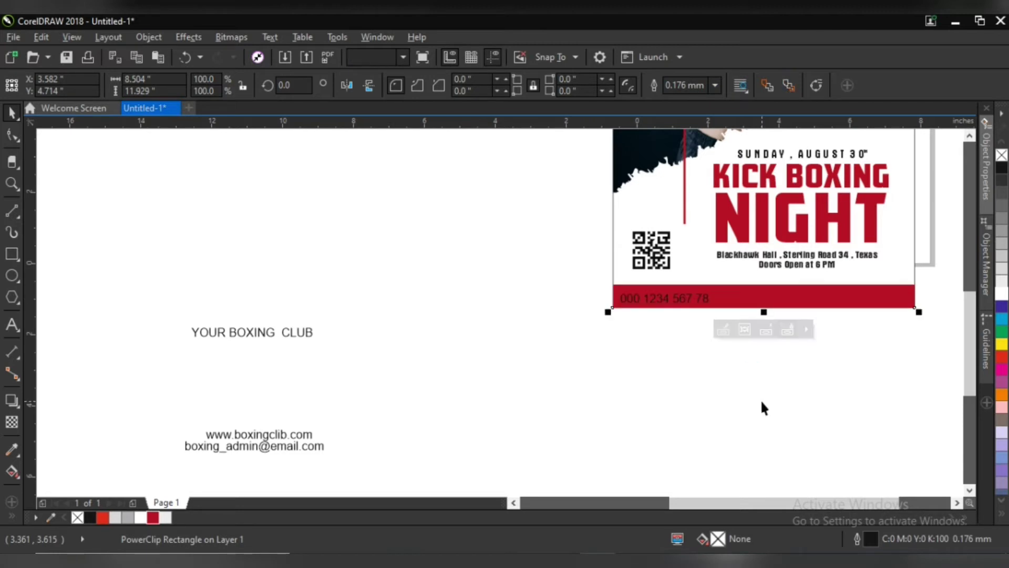
{"action": "key", "text": "Escape"}
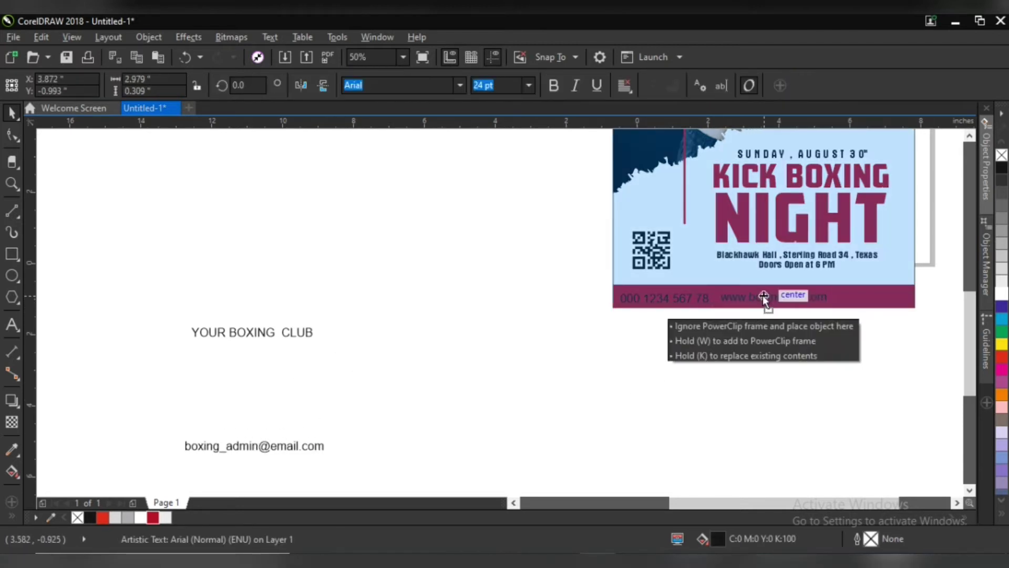
Move the web address and e-mail text into the red contact band.
{"action": "left_click_drag", "start_coordinate": [255, 439], "coordinate": [765, 297]}
{"action": "key", "text": "Escape"}
{"action": "left_click_drag", "start_coordinate": [241, 455], "coordinate": [870, 326]}
{"action": "scroll", "coordinate": [870, 325], "scroll_direction": "up", "scroll_amount": 1}
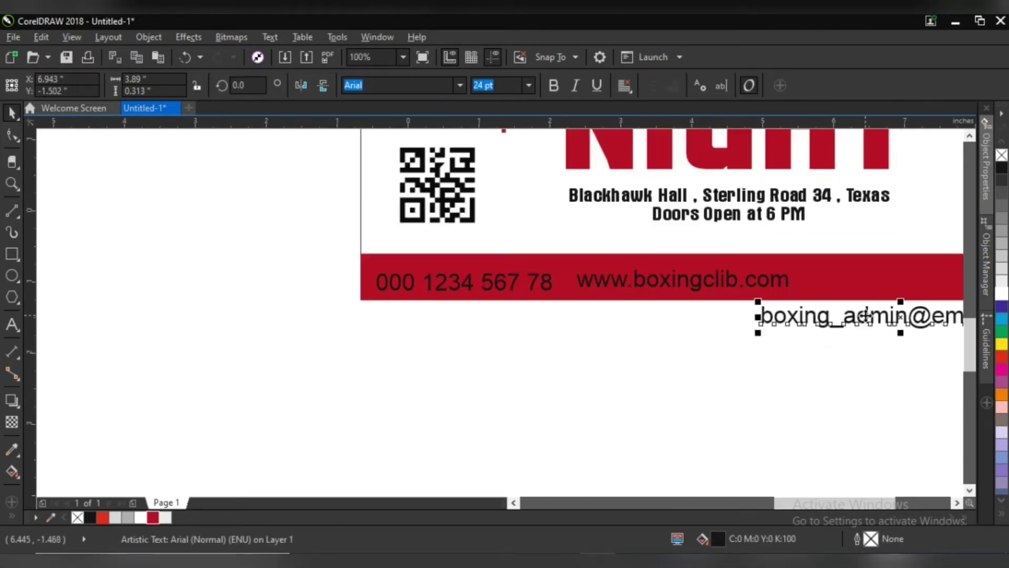
{"action": "key", "text": "Escape"}
{"action": "scroll", "coordinate": [661, 323], "scroll_direction": "right", "scroll_amount": 3}
{"action": "left_click_drag", "start_coordinate": [660, 323], "coordinate": [679, 286]}
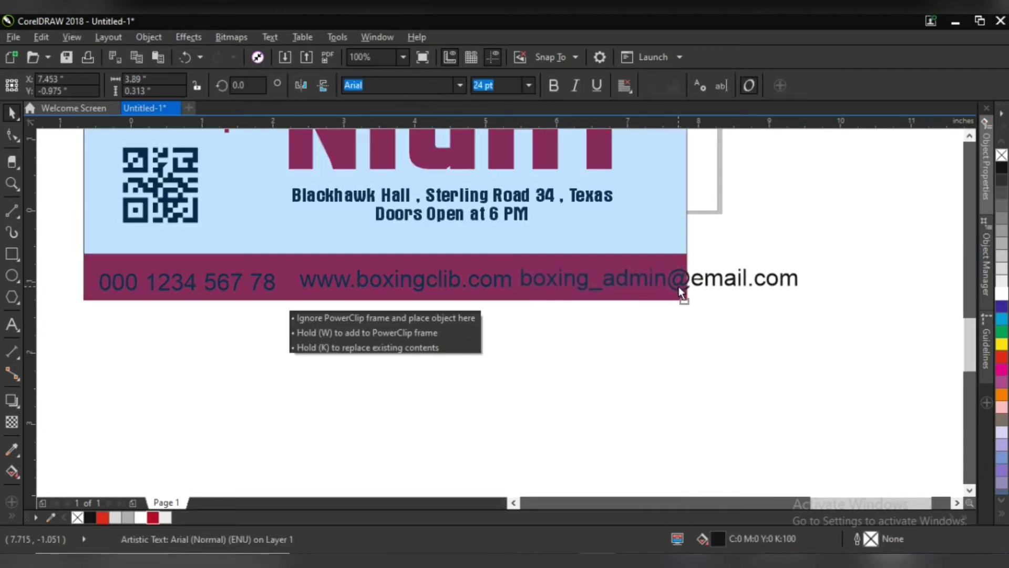
Keep the contact texts at 16 pt and space phone, website and e-mail evenly across the band.
{"action": "left_click_drag", "start_coordinate": [855, 253], "coordinate": [79, 318]}
{"action": "left_click", "coordinate": [492, 85]}
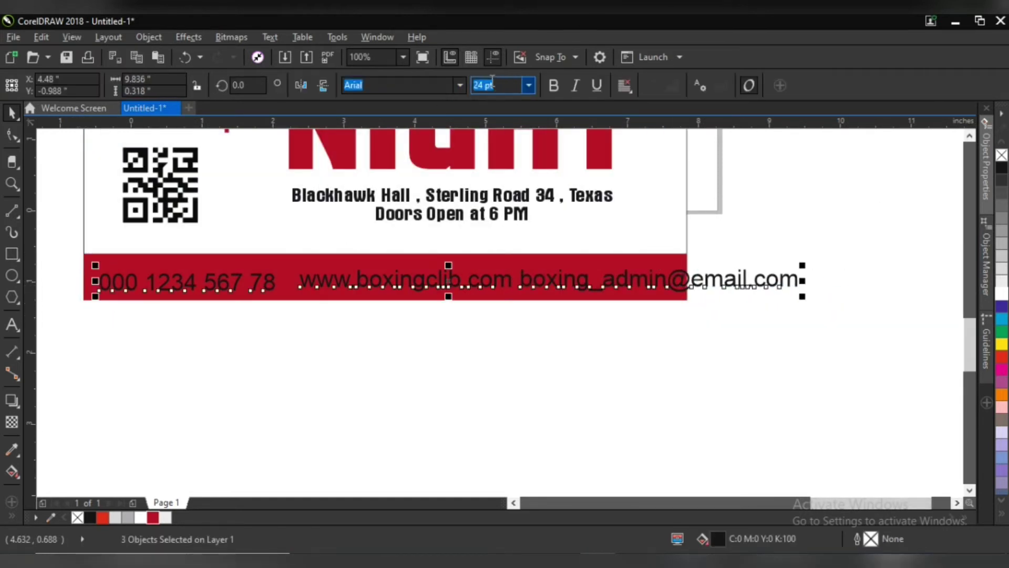
{"action": "left_click", "coordinate": [529, 86]}
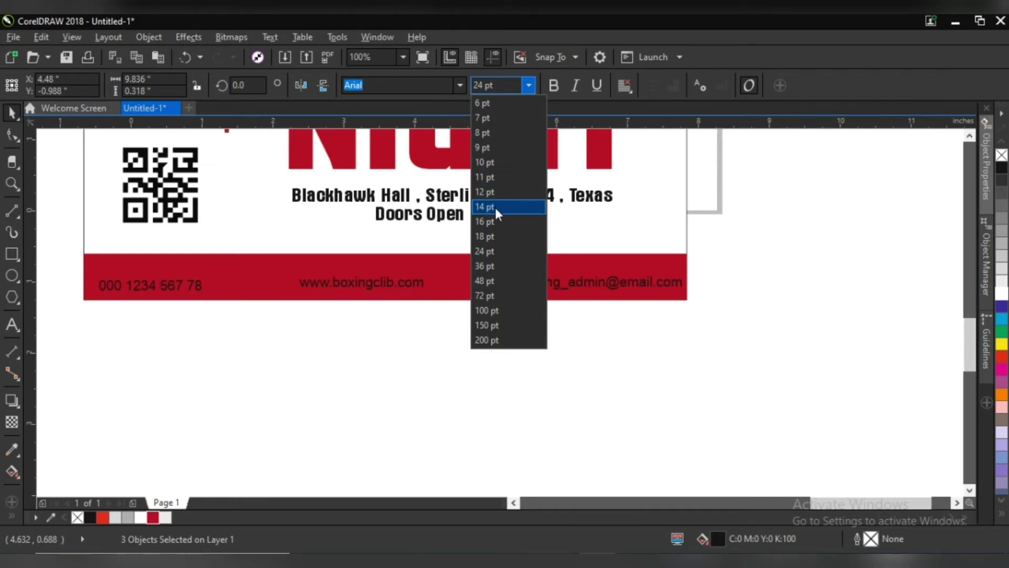
{"action": "key", "text": "Escape"}
{"action": "left_click", "coordinate": [247, 348]}
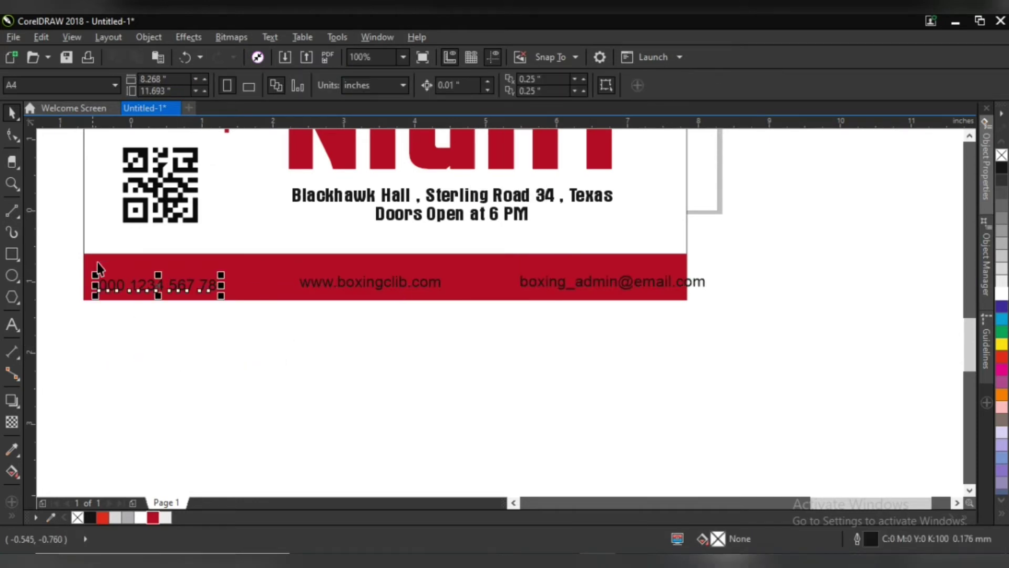
{"action": "left_click_drag", "start_coordinate": [158, 286], "coordinate": [180, 283]}
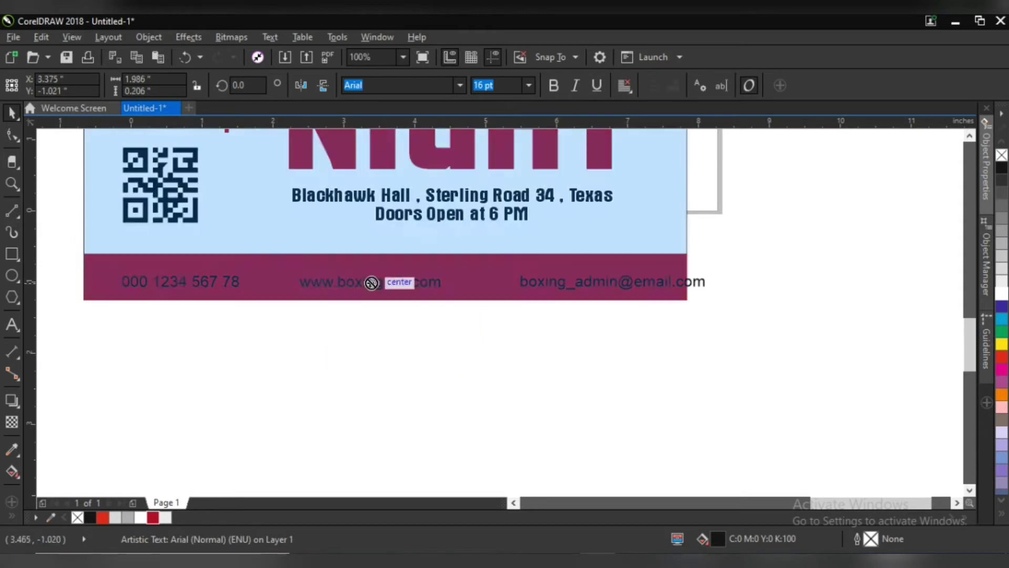
{"action": "left_click_drag", "start_coordinate": [277, 267], "coordinate": [276, 265]}
{"action": "left_click_drag", "start_coordinate": [634, 283], "coordinate": [593, 281]}
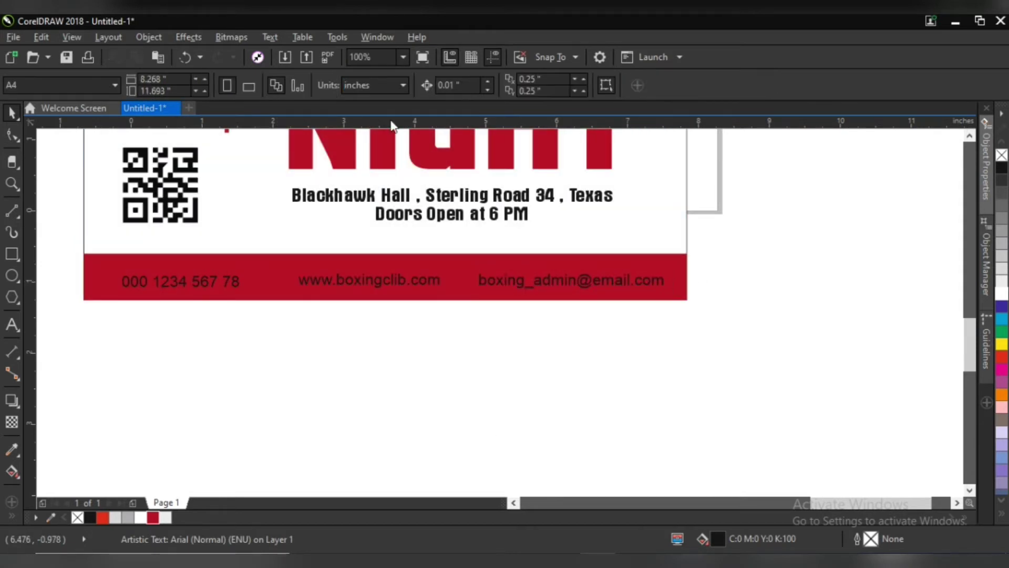
{"action": "left_click_drag", "start_coordinate": [101, 357], "coordinate": [678, 265]}
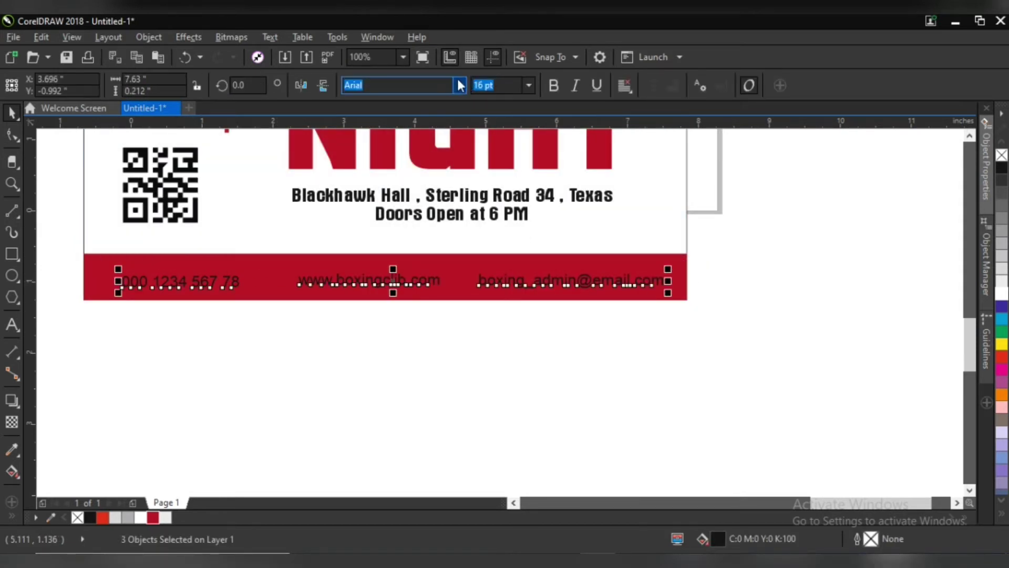
Try American Captain Patrius on the footer texts, then settle on Bahnschrift.
{"action": "left_click", "coordinate": [460, 85]}
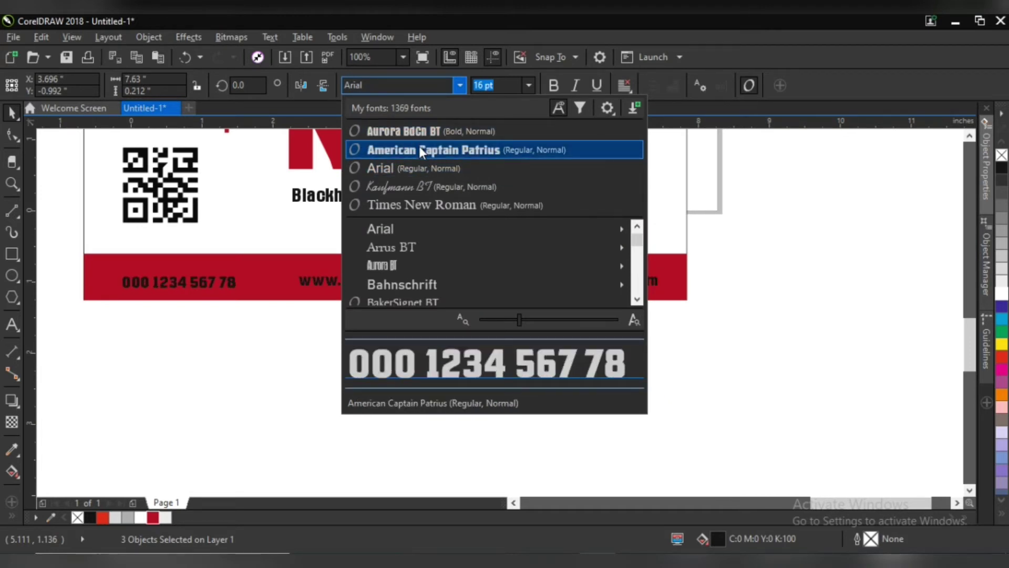
{"action": "left_click", "coordinate": [419, 146]}
{"action": "left_click", "coordinate": [438, 316]}
{"action": "left_click_drag", "start_coordinate": [755, 306], "coordinate": [113, 266]}
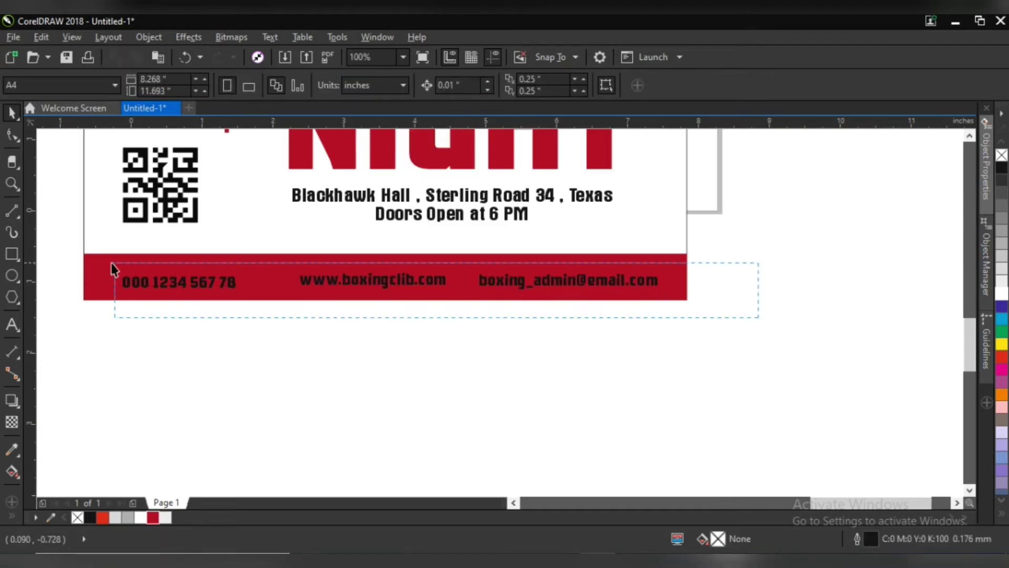
{"action": "key", "text": "alt+Down"}
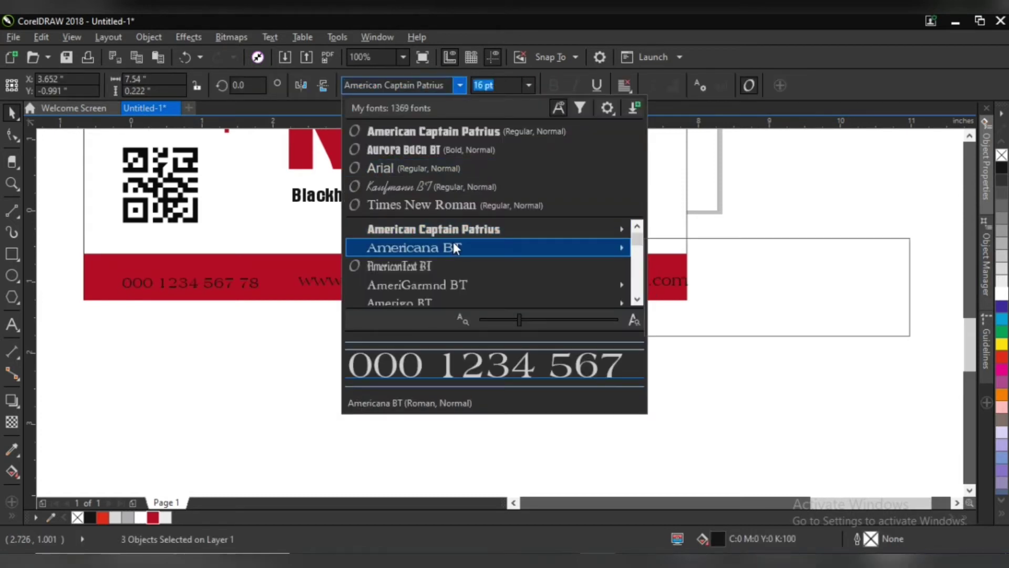
{"action": "key", "text": "Down"}
{"action": "key", "text": "Down"}
{"action": "key", "text": "Down"}
{"action": "key", "text": "Down"}
{"action": "key", "text": "Down"}
{"action": "key", "text": "Down"}
{"action": "key", "text": "Down"}
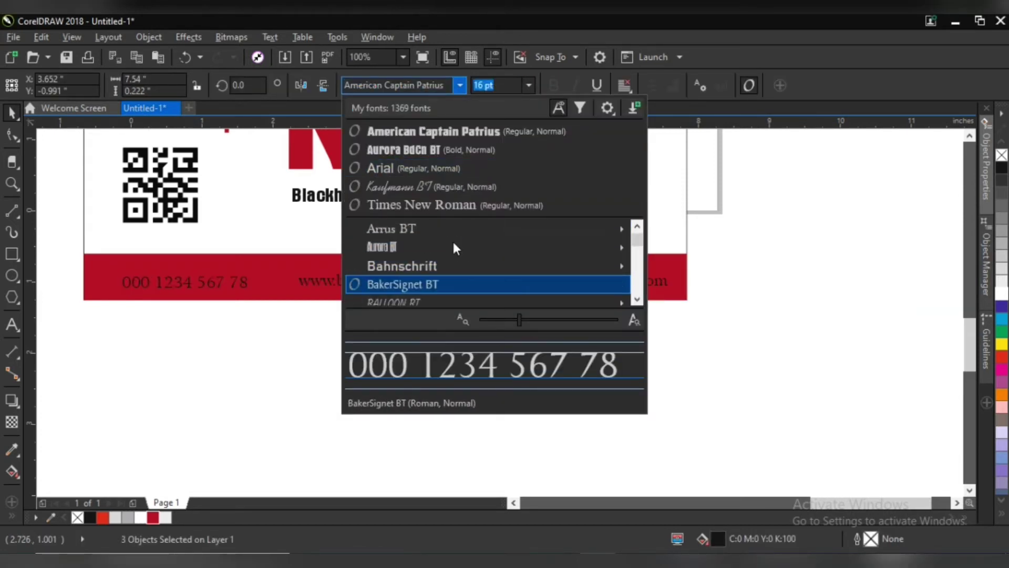
{"action": "key", "text": "Up"}
{"action": "key", "text": "Return"}
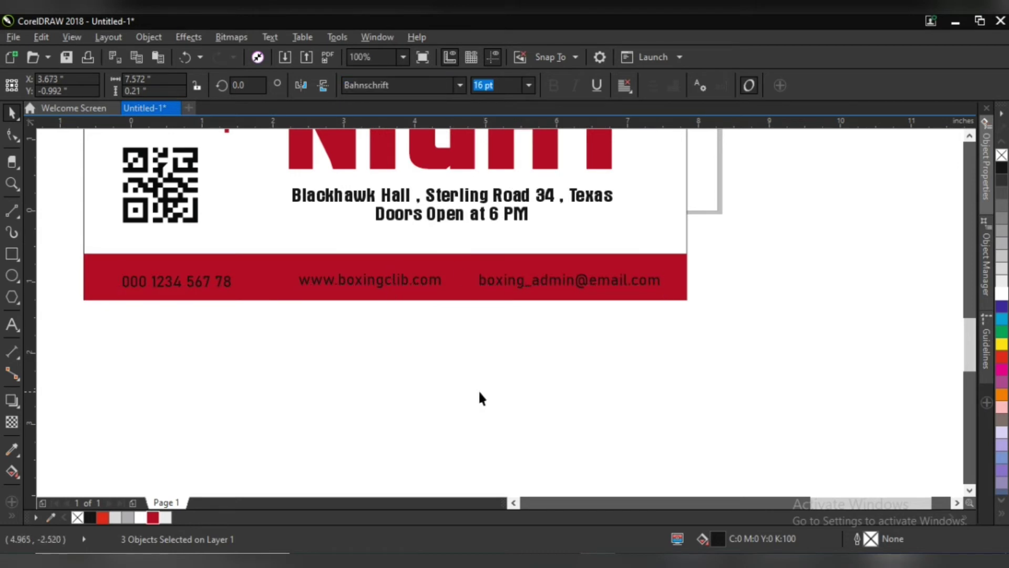
Reselect the three footer texts, then clear the selection.
{"action": "left_click", "coordinate": [217, 365]}
{"action": "scroll", "coordinate": [265, 348], "scroll_direction": "up", "scroll_amount": 2}
{"action": "scroll", "coordinate": [221, 308], "scroll_direction": "down", "scroll_amount": 2}
{"action": "left_click_drag", "start_coordinate": [759, 293], "coordinate": [61, 232]}
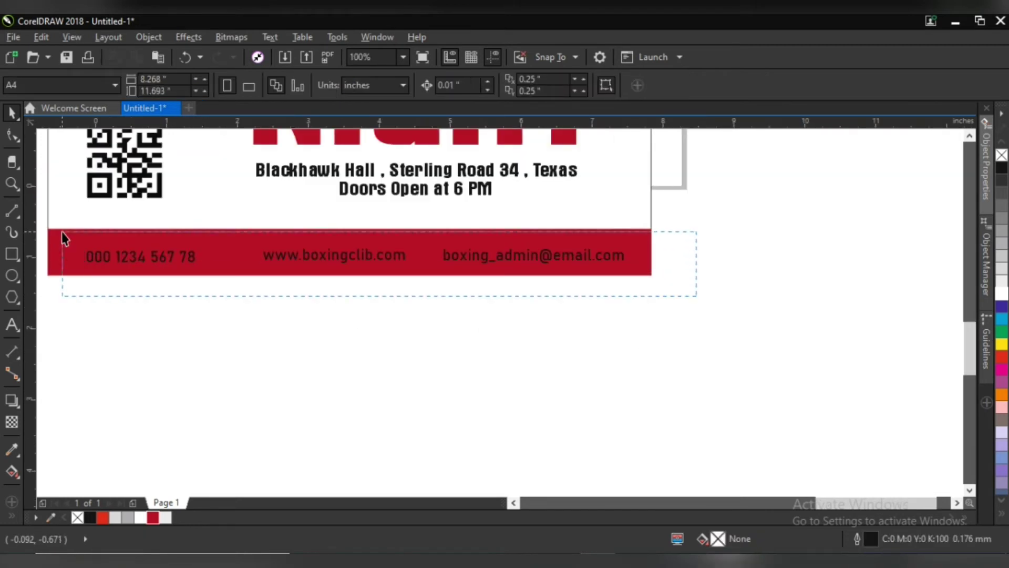
{"action": "left_click", "coordinate": [354, 335]}
{"action": "scroll", "coordinate": [265, 284], "scroll_direction": "down", "scroll_amount": 2}
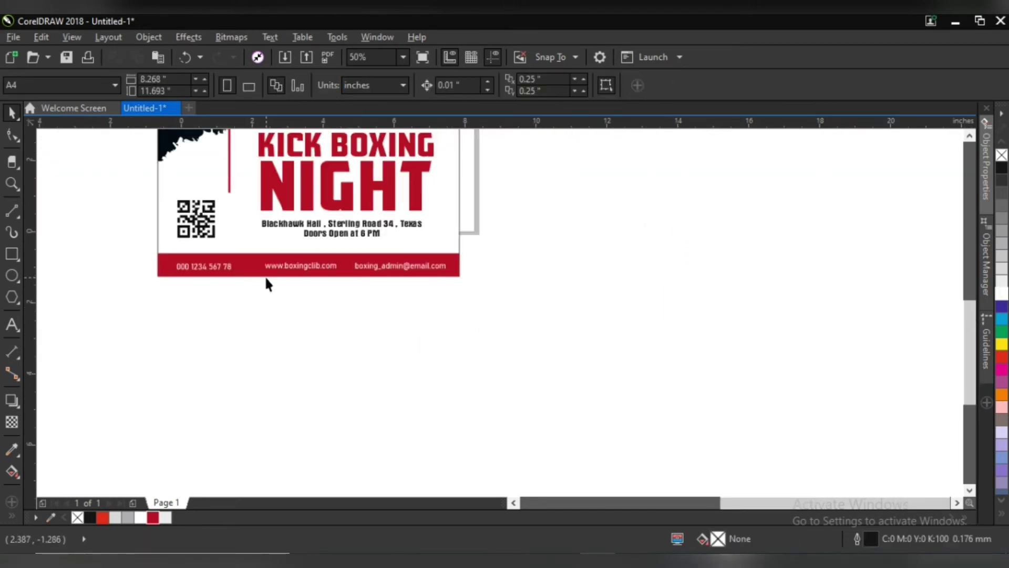
Import the phone, globe and location-pin icons from File Explorer, deleting an extra oversized phone.
{"action": "key", "text": "alt+Tab"}
{"action": "left_click_drag", "start_coordinate": [354, 266], "coordinate": [126, 89]}
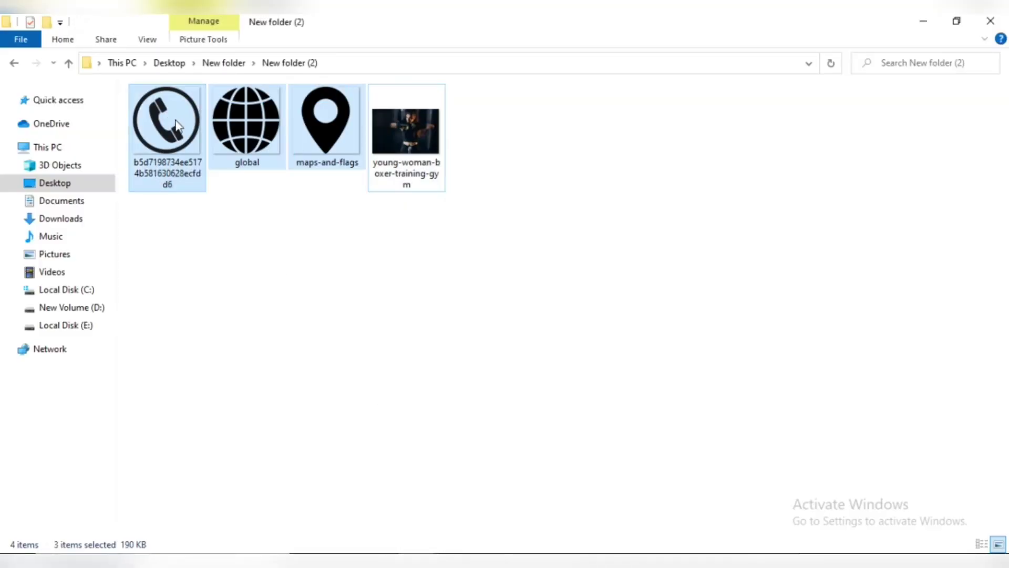
{"action": "left_click_drag", "start_coordinate": [327, 124], "coordinate": [588, 295]}
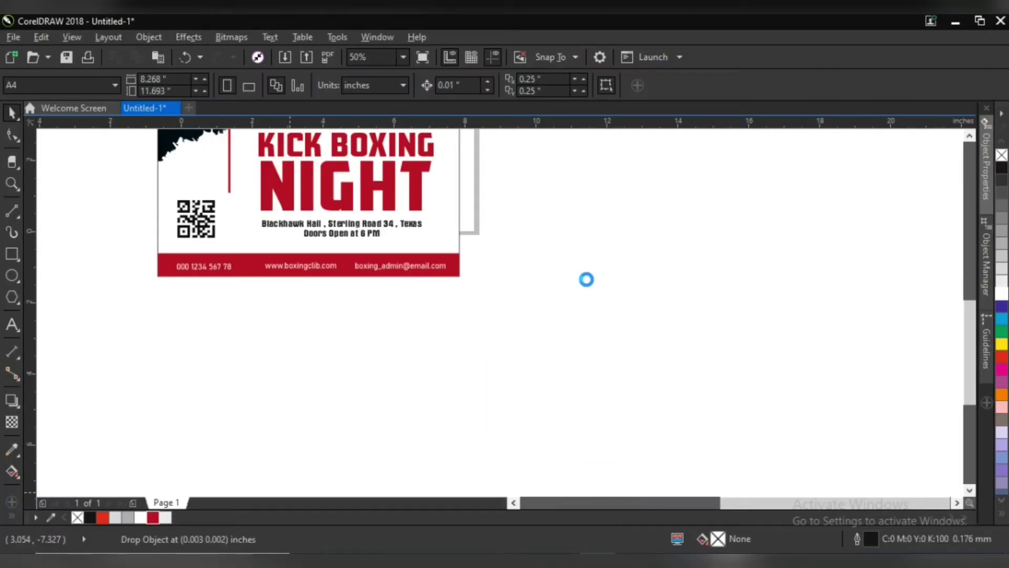
{"action": "scroll", "coordinate": [586, 279], "scroll_direction": "down", "scroll_amount": 5}
{"action": "scroll", "coordinate": [589, 280], "scroll_direction": "down", "scroll_amount": 1}
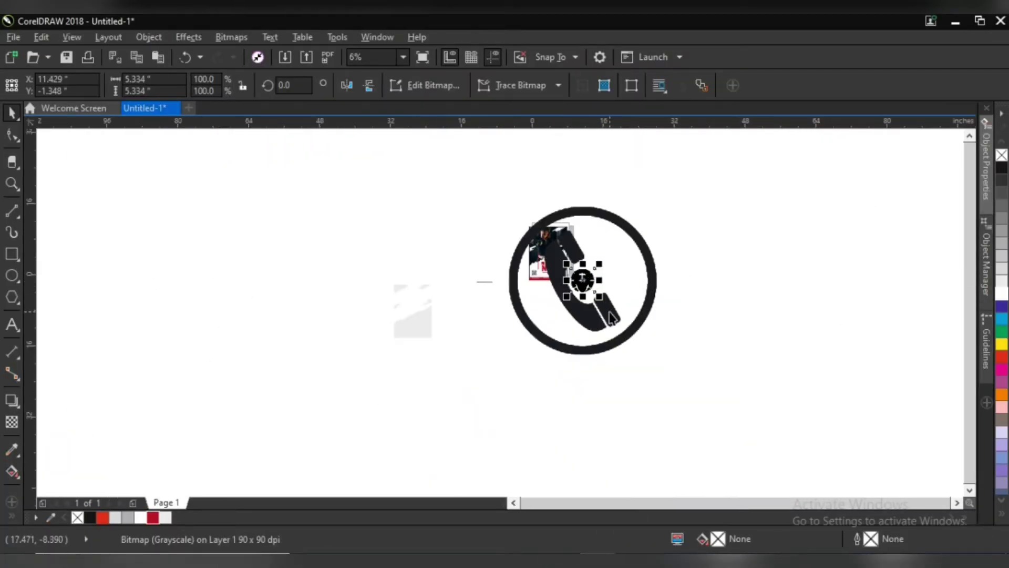
{"action": "key", "text": "Delete"}
Select the globe image and open its Outline Trace options.
{"action": "scroll", "coordinate": [555, 273], "scroll_direction": "up", "scroll_amount": 1}
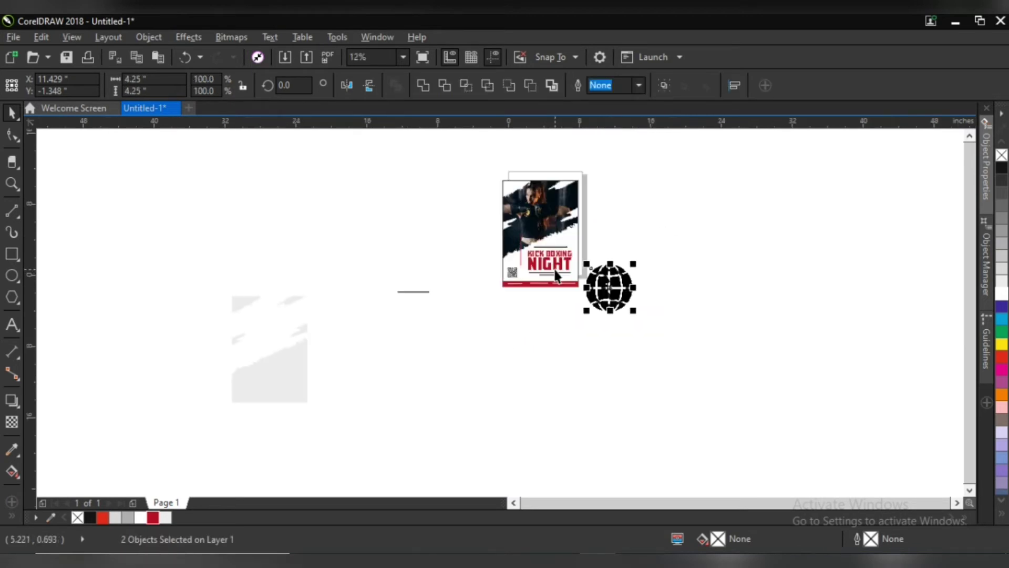
{"action": "left_click", "coordinate": [622, 294]}
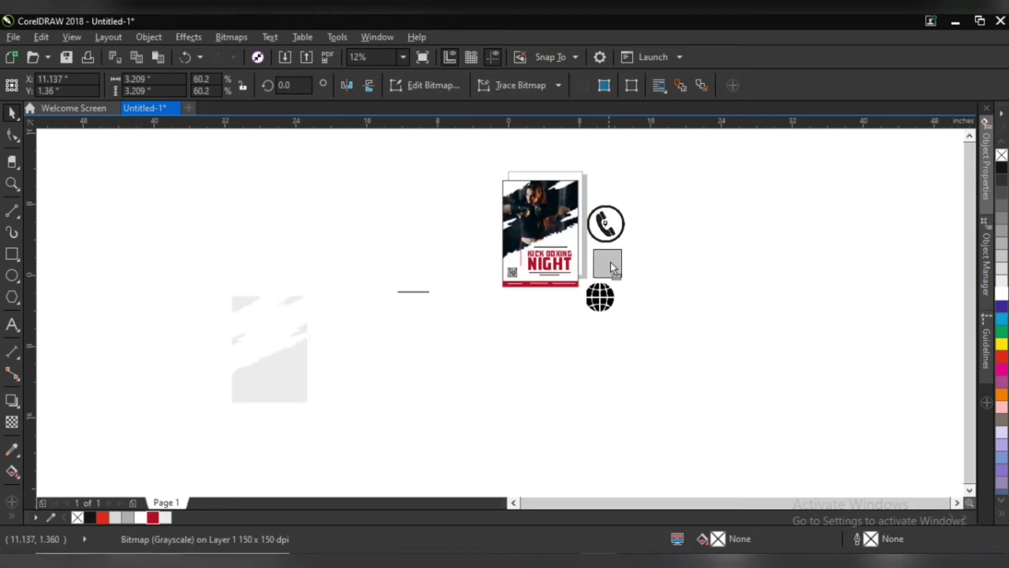
{"action": "scroll", "coordinate": [615, 296], "scroll_direction": "up", "scroll_amount": 1}
{"action": "scroll", "coordinate": [615, 296], "scroll_direction": "up", "scroll_amount": 1}
{"action": "left_click", "coordinate": [516, 86]}
{"action": "mouse_move", "coordinate": [524, 138]}
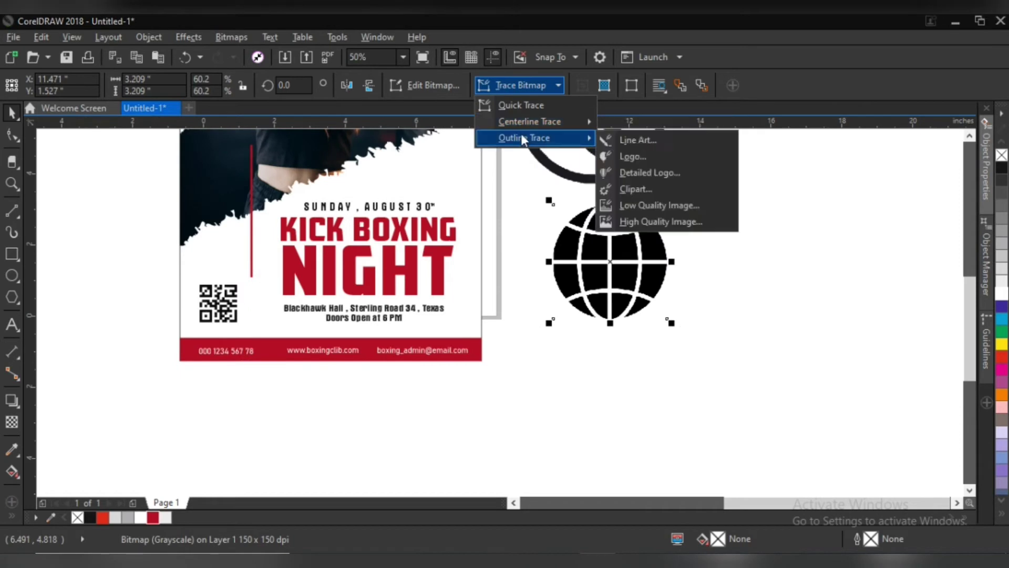
Trace the globe image as a Logo outline and delete the original globe bitmap.
{"action": "left_click", "coordinate": [637, 152]}
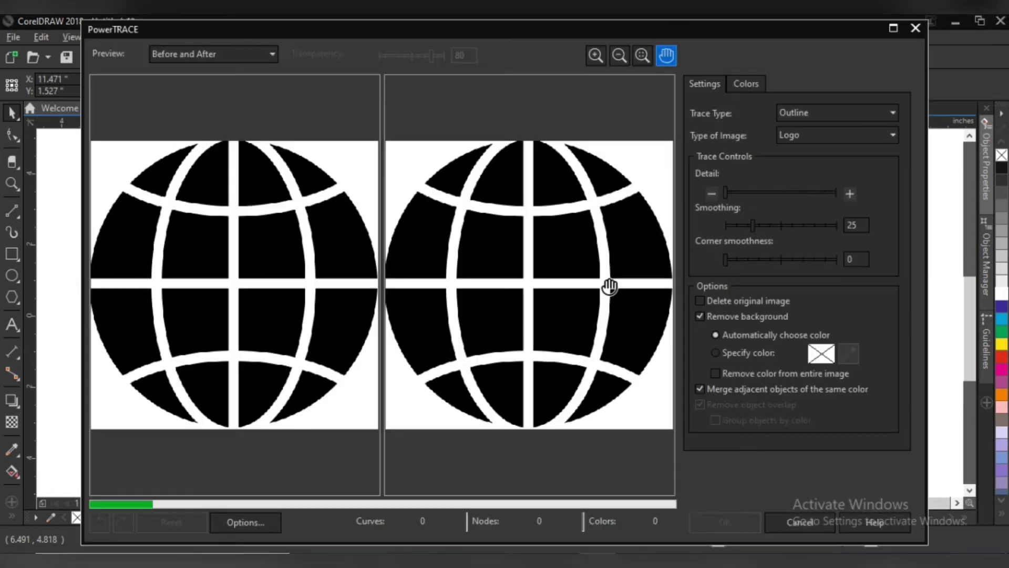
{"action": "left_click", "coordinate": [699, 520]}
{"action": "left_click_drag", "start_coordinate": [610, 276], "coordinate": [718, 286]}
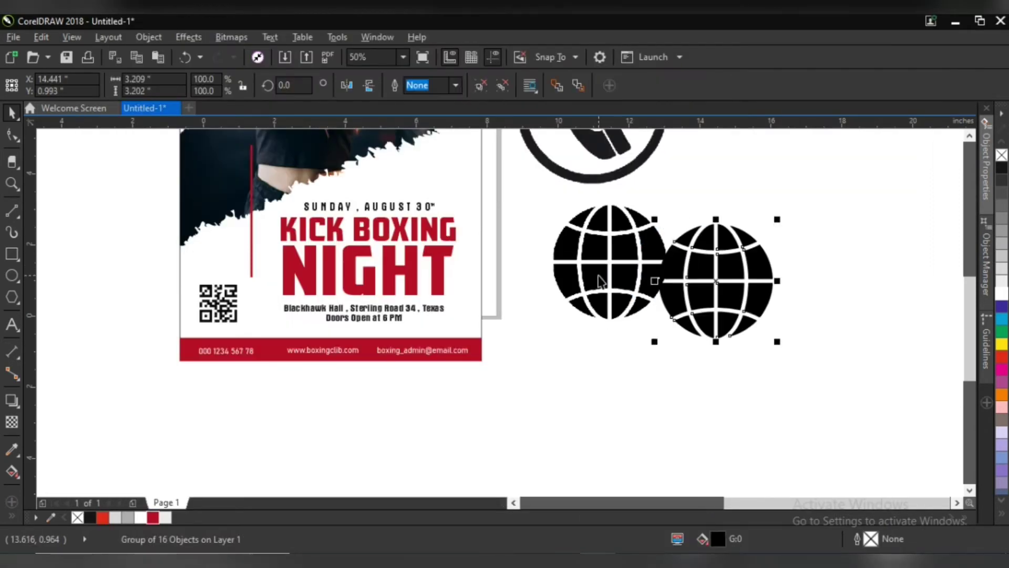
{"action": "key", "text": "Delete"}
Trace the phone image as a Logo outline and delete the original phone bitmap.
{"action": "left_click", "coordinate": [613, 212]}
{"action": "left_click_drag", "start_coordinate": [613, 212], "coordinate": [607, 343]}
{"action": "left_click", "coordinate": [516, 85]}
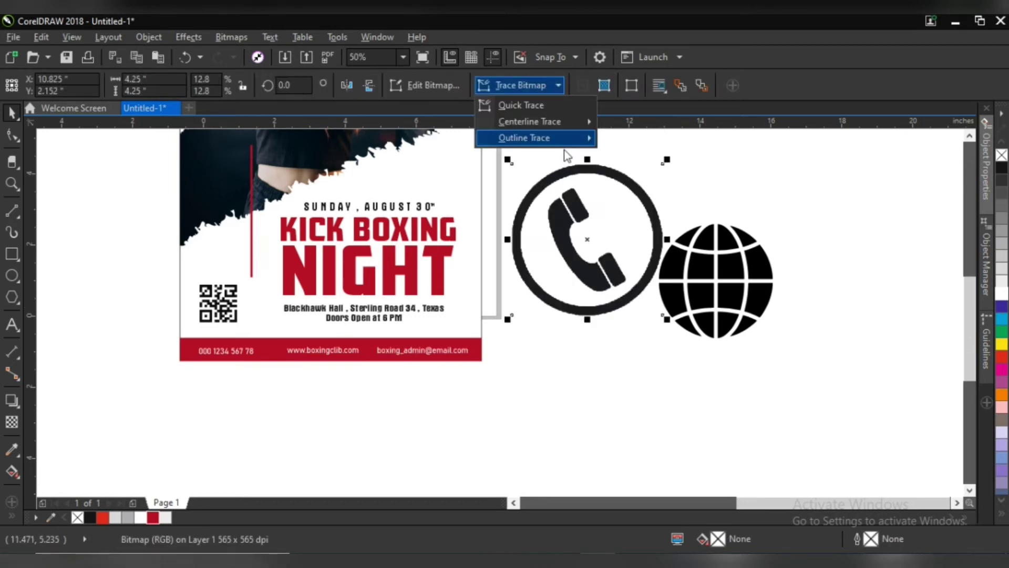
{"action": "left_click", "coordinate": [657, 157]}
{"action": "left_click", "coordinate": [345, 290]}
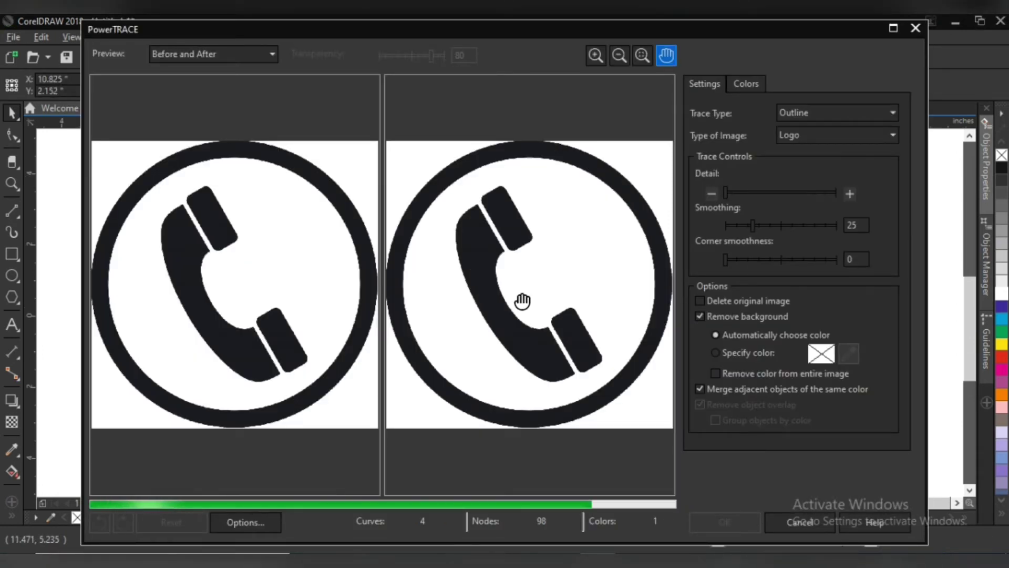
{"action": "left_click", "coordinate": [695, 520]}
{"action": "left_click_drag", "start_coordinate": [604, 286], "coordinate": [693, 441]}
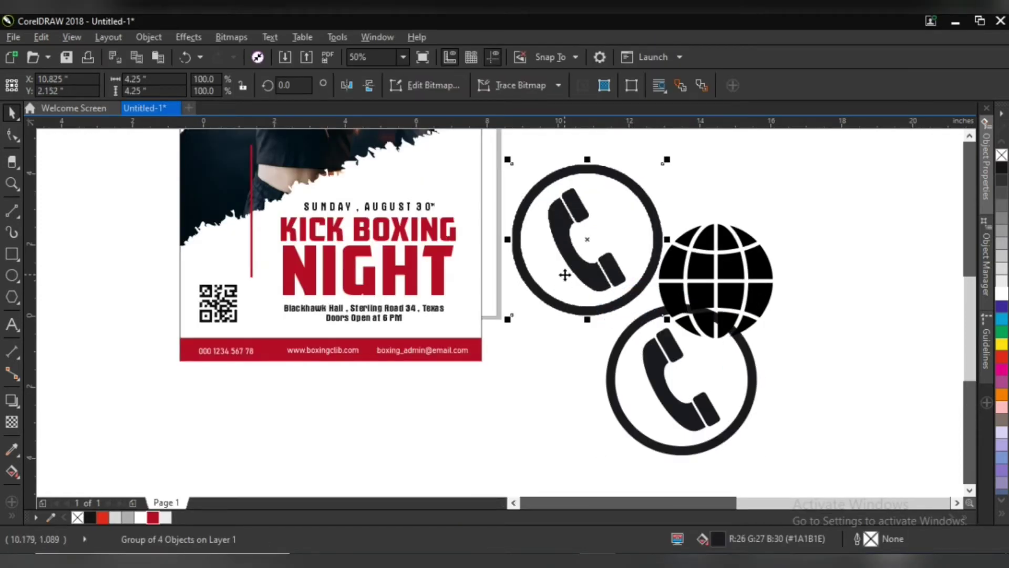
{"action": "left_click", "coordinate": [605, 253]}
{"action": "key", "text": "Delete"}
Trace the location pin as a Logo outline, delete its bitmap, and move the pin and globe onto the flyer.
{"action": "scroll", "coordinate": [949, 149], "scroll_direction": "up", "scroll_amount": 1}
{"action": "left_click", "coordinate": [592, 181]}
{"action": "left_click_drag", "start_coordinate": [592, 181], "coordinate": [567, 336]}
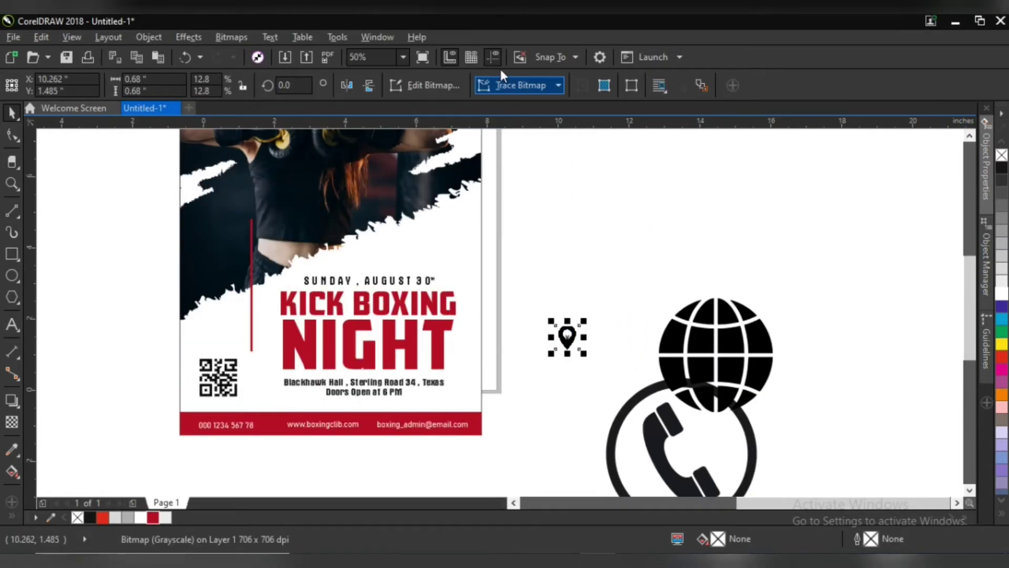
{"action": "left_click", "coordinate": [520, 85]}
{"action": "left_click", "coordinate": [626, 154]}
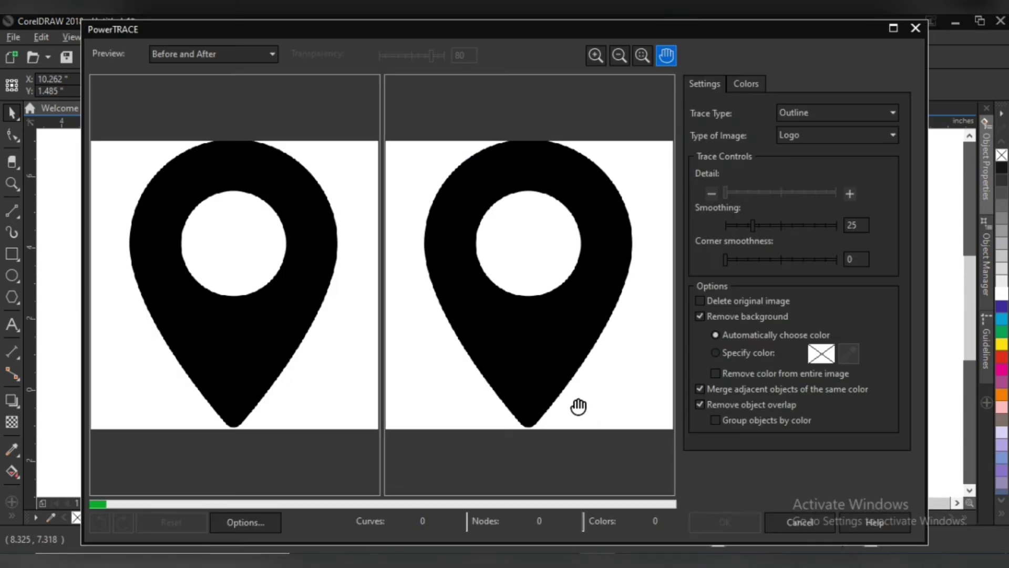
{"action": "left_click", "coordinate": [724, 522]}
{"action": "left_click_drag", "start_coordinate": [565, 336], "coordinate": [586, 388]}
{"action": "left_click", "coordinate": [565, 337]}
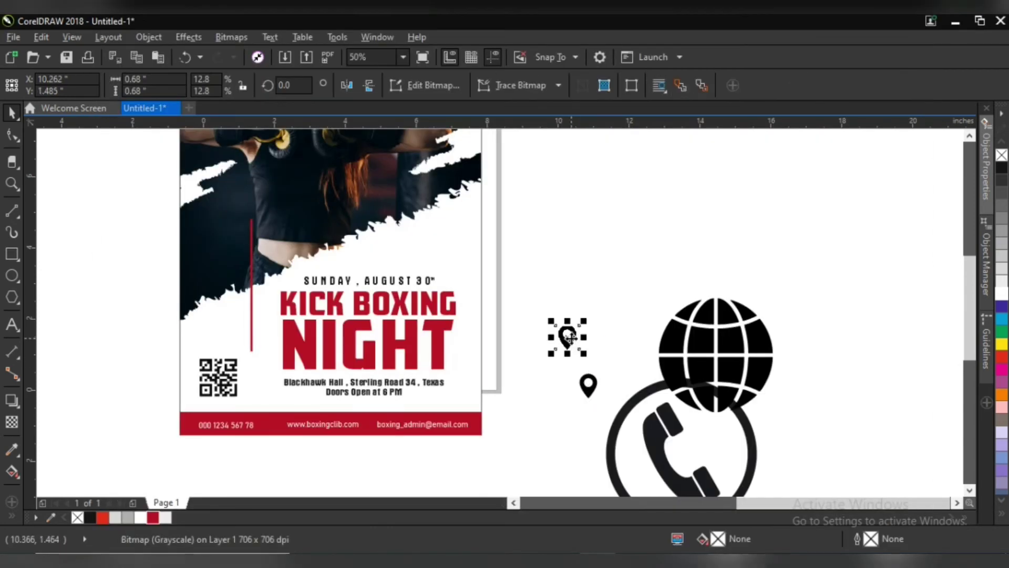
{"action": "key", "text": "Delete"}
{"action": "left_click_drag", "start_coordinate": [491, 418], "coordinate": [339, 476]}
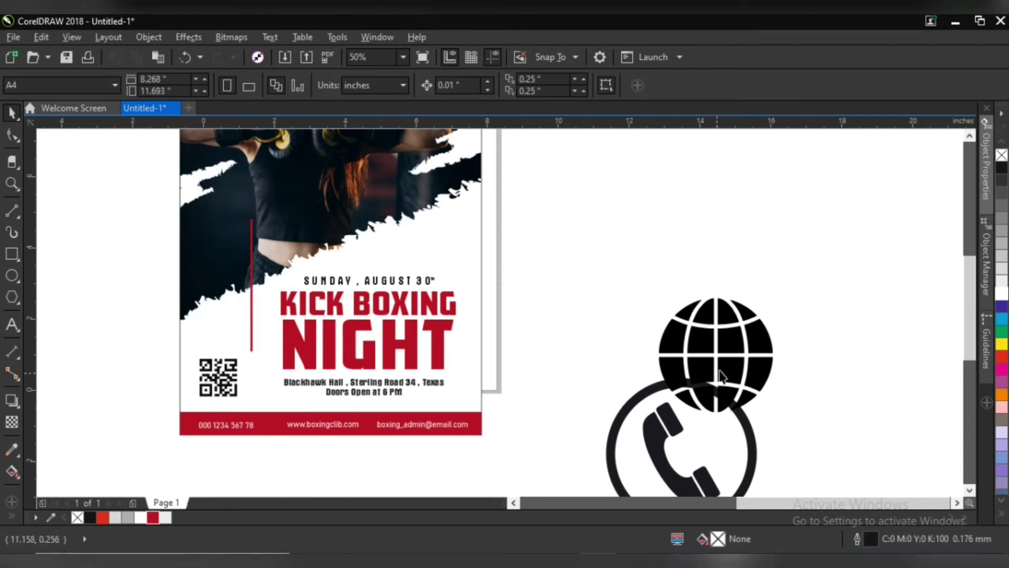
{"action": "mouse_move", "coordinate": [768, 347]}
{"action": "left_mouse_down"}
{"action": "mouse_move", "coordinate": [229, 389]}
{"action": "mouse_move", "coordinate": [146, 457]}
{"action": "left_mouse_up"}
Shrink the globe to icon size and place it before the website address.
{"action": "mouse_move", "coordinate": [134, 469]}
{"action": "left_mouse_down"}
{"action": "mouse_move", "coordinate": [186, 424]}
{"action": "mouse_move", "coordinate": [122, 437]}
{"action": "mouse_move", "coordinate": [821, 460]}
{"action": "mouse_move", "coordinate": [474, 456]}
{"action": "left_mouse_up"}
{"action": "scroll", "coordinate": [140, 432], "scroll_direction": "up", "scroll_amount": 4}
{"action": "left_click_drag", "start_coordinate": [515, 408], "coordinate": [514, 424]}
{"action": "scroll", "coordinate": [550, 457], "scroll_direction": "down", "scroll_amount": 2}
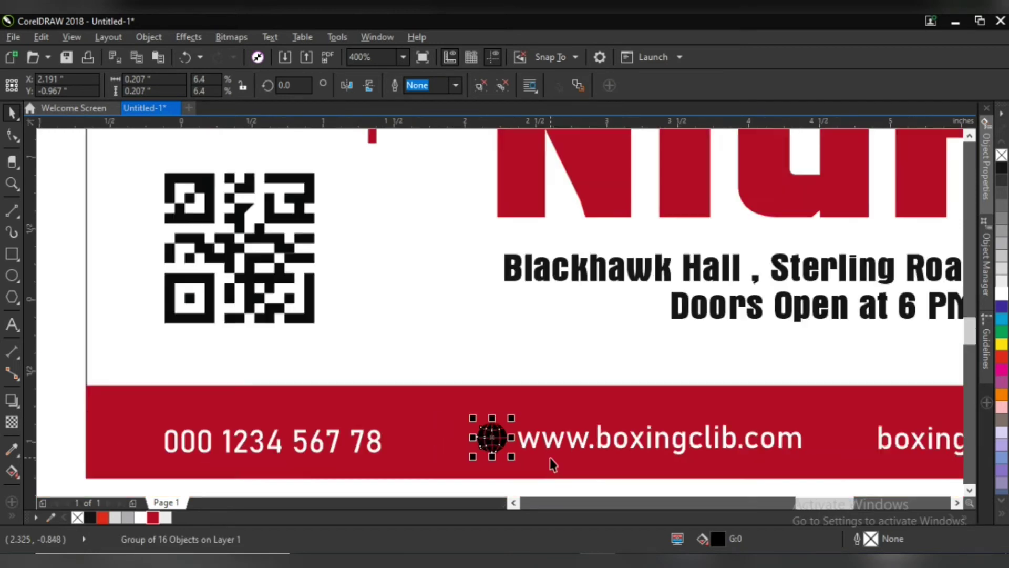
{"action": "scroll", "coordinate": [815, 469], "scroll_direction": "down", "scroll_amount": 2}
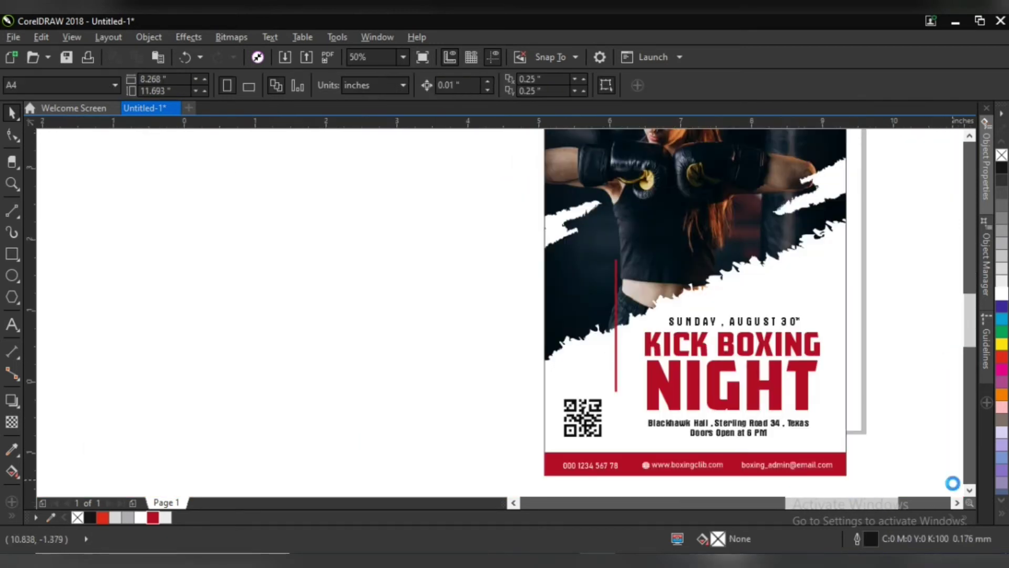
{"action": "scroll", "coordinate": [834, 439], "scroll_direction": "up", "scroll_amount": 2}
{"action": "scroll", "coordinate": [887, 447], "scroll_direction": "down", "scroll_amount": 3}
Move the phone icon beside the phone number, shrink it, and nudge it into place.
{"action": "left_click", "coordinate": [887, 446]}
{"action": "left_click_drag", "start_coordinate": [887, 446], "coordinate": [646, 451]}
{"action": "scroll", "coordinate": [768, 494], "scroll_direction": "up", "scroll_amount": 2}
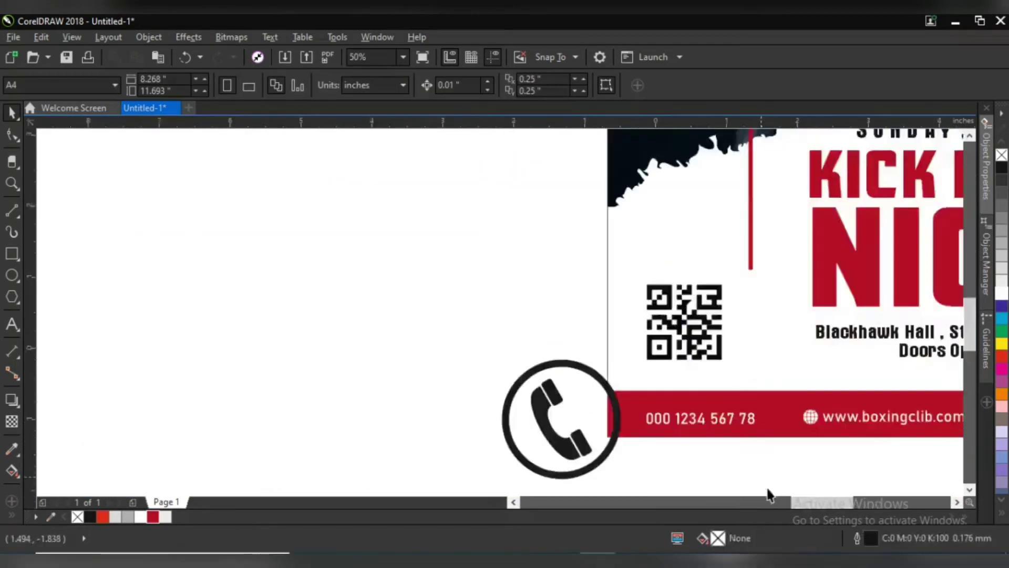
{"action": "scroll", "coordinate": [794, 487], "scroll_direction": "up", "scroll_amount": 2}
{"action": "left_click", "coordinate": [374, 398]}
{"action": "mouse_move", "coordinate": [478, 228]}
{"action": "left_mouse_down"}
{"action": "mouse_move", "coordinate": [432, 326]}
{"action": "mouse_move", "coordinate": [357, 356]}
{"action": "mouse_move", "coordinate": [517, 355]}
{"action": "left_mouse_up"}
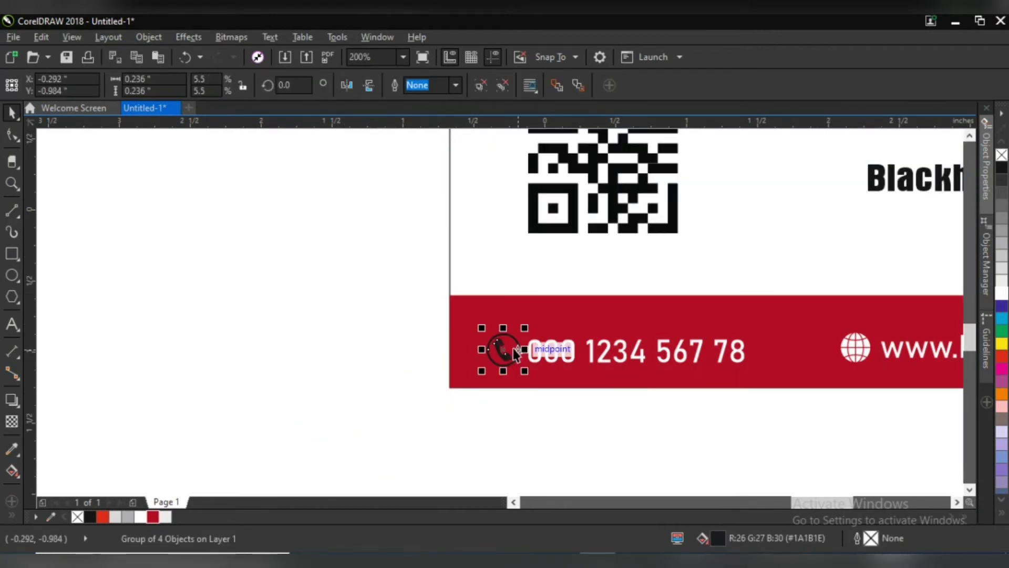
{"action": "scroll", "coordinate": [517, 355], "scroll_direction": "up", "scroll_amount": 1}
{"action": "left_click_drag", "start_coordinate": [532, 315], "coordinate": [523, 324]}
{"action": "scroll", "coordinate": [512, 388], "scroll_direction": "up", "scroll_amount": 1}
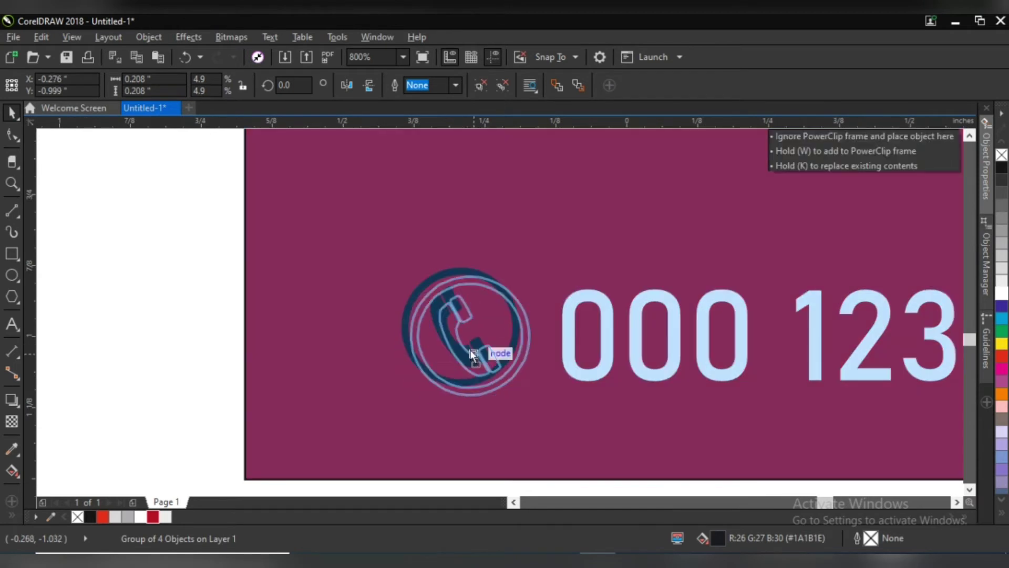
{"action": "left_click_drag", "start_coordinate": [463, 347], "coordinate": [469, 349]}
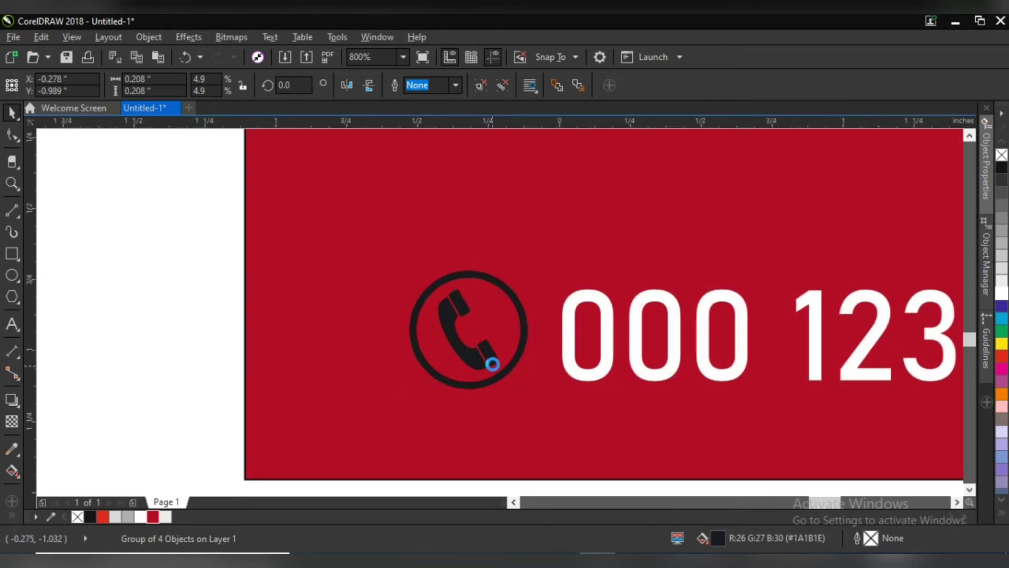
{"action": "scroll", "coordinate": [494, 360], "scroll_direction": "down", "scroll_amount": 2}
Drag the round envelope icon PNG from File Explorer onto the flyer.
{"action": "left_click_drag", "start_coordinate": [778, 429], "coordinate": [503, 315]}
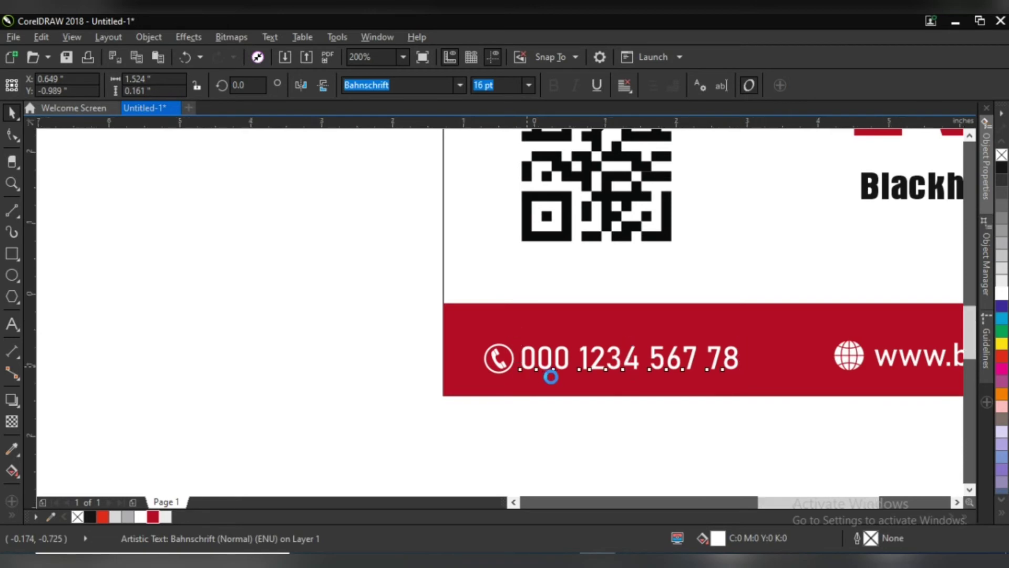
{"action": "scroll", "coordinate": [631, 399], "scroll_direction": "down", "scroll_amount": 3}
{"action": "scroll", "coordinate": [803, 435], "scroll_direction": "up", "scroll_amount": 2}
{"action": "key", "text": "Escape"}
{"action": "key", "text": "alt+Tab"}
{"action": "left_click_drag", "start_coordinate": [485, 124], "coordinate": [529, 458]}
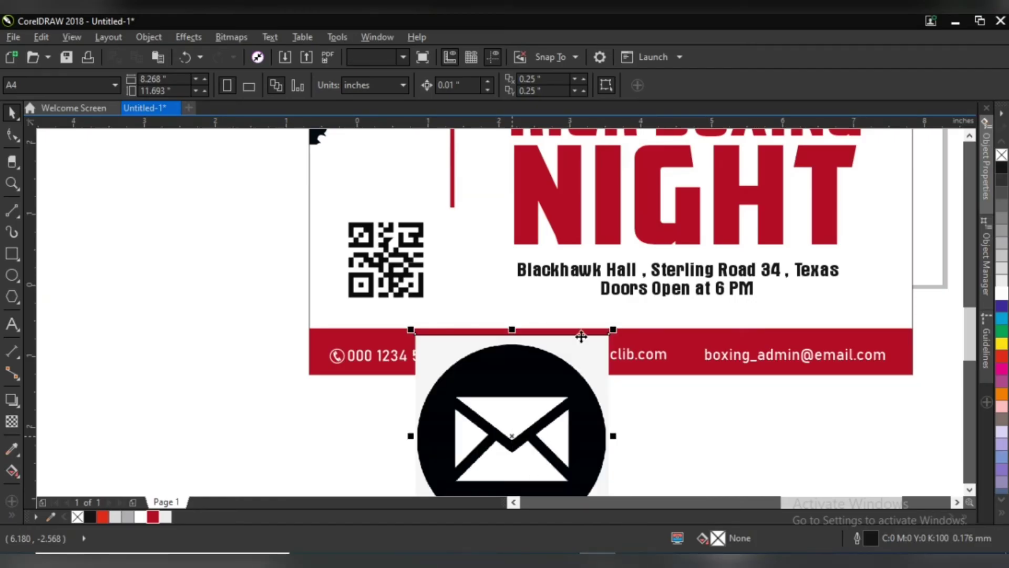
Trace the envelope image as a Logo outline and delete the original bitmap.
{"action": "left_click", "coordinate": [519, 85]}
{"action": "left_click", "coordinate": [625, 156]}
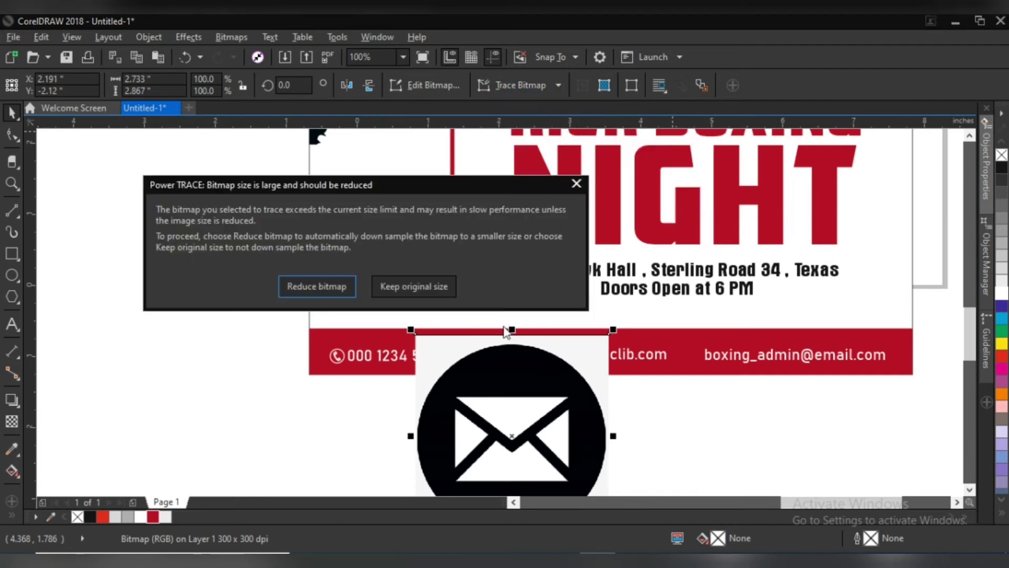
{"action": "left_click", "coordinate": [390, 285]}
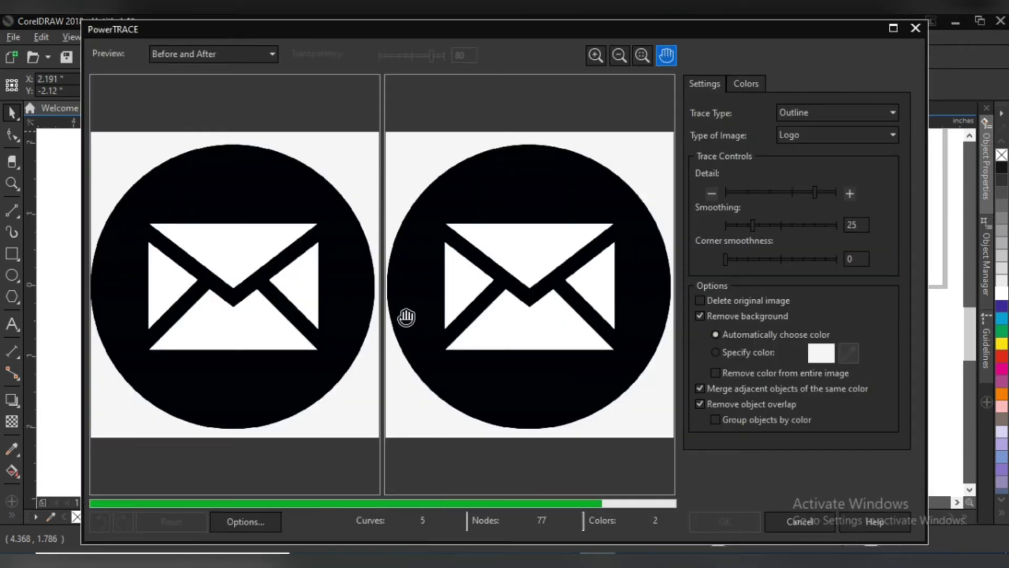
{"action": "key", "text": "Return"}
{"action": "left_click_drag", "start_coordinate": [477, 402], "coordinate": [87, 368]}
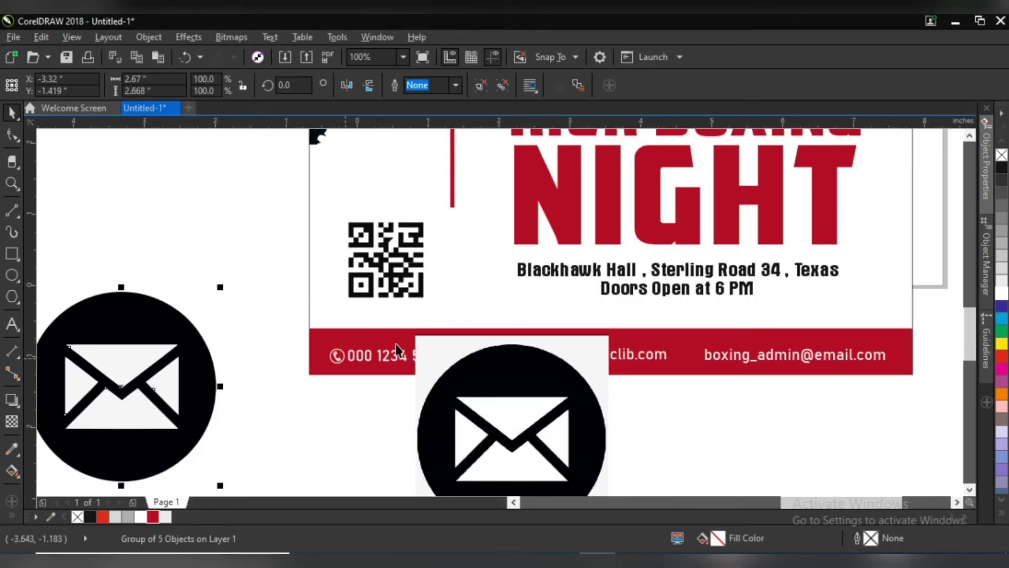
{"action": "left_click", "coordinate": [512, 362]}
{"action": "key", "text": "Delete"}
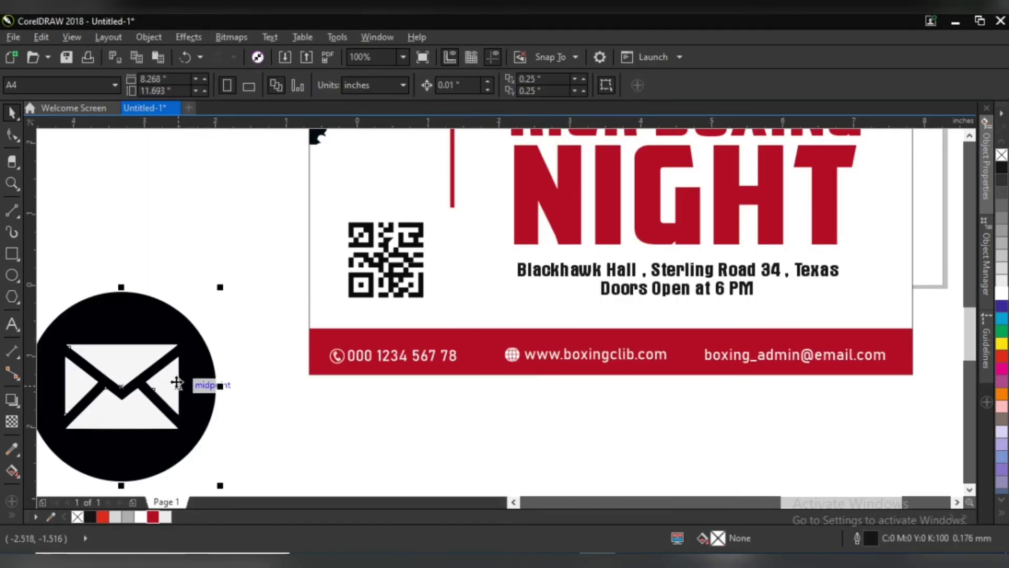
Scale the traced envelope to about 39%, fill it red, and delete its black circle.
{"action": "left_click_drag", "start_coordinate": [177, 383], "coordinate": [250, 333]}
{"action": "left_click_drag", "start_coordinate": [290, 259], "coordinate": [240, 304]}
{"action": "mouse_move", "coordinate": [227, 345]}
{"action": "left_mouse_down"}
{"action": "mouse_move", "coordinate": [628, 425]}
{"action": "mouse_move", "coordinate": [742, 416]}
{"action": "left_mouse_up"}
{"action": "scroll", "coordinate": [742, 416], "scroll_direction": "up", "scroll_amount": 1}
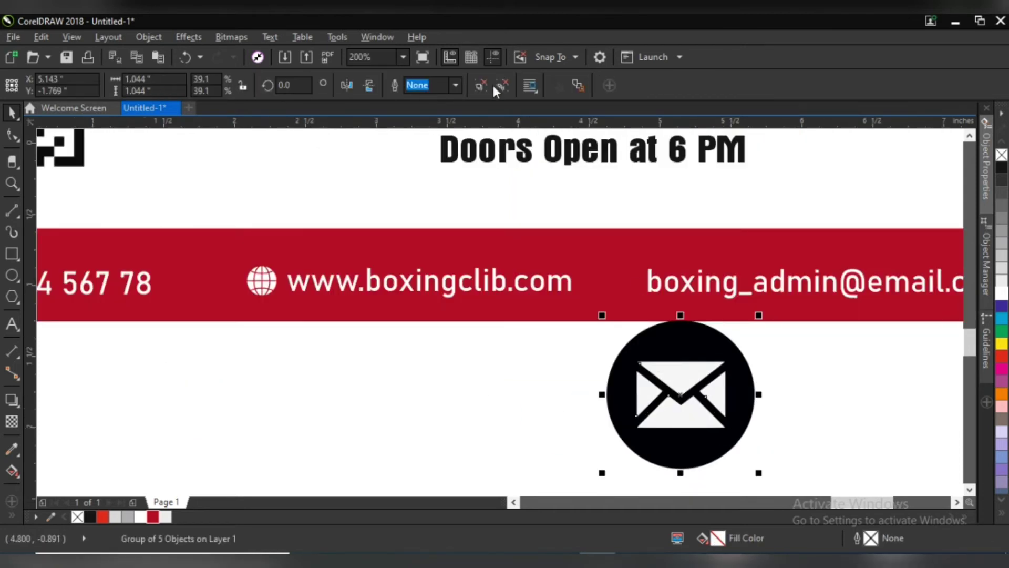
{"action": "key", "text": "ctrl+u"}
{"action": "left_click_drag", "start_coordinate": [804, 349], "coordinate": [601, 443]}
{"action": "left_click", "coordinate": [152, 517]}
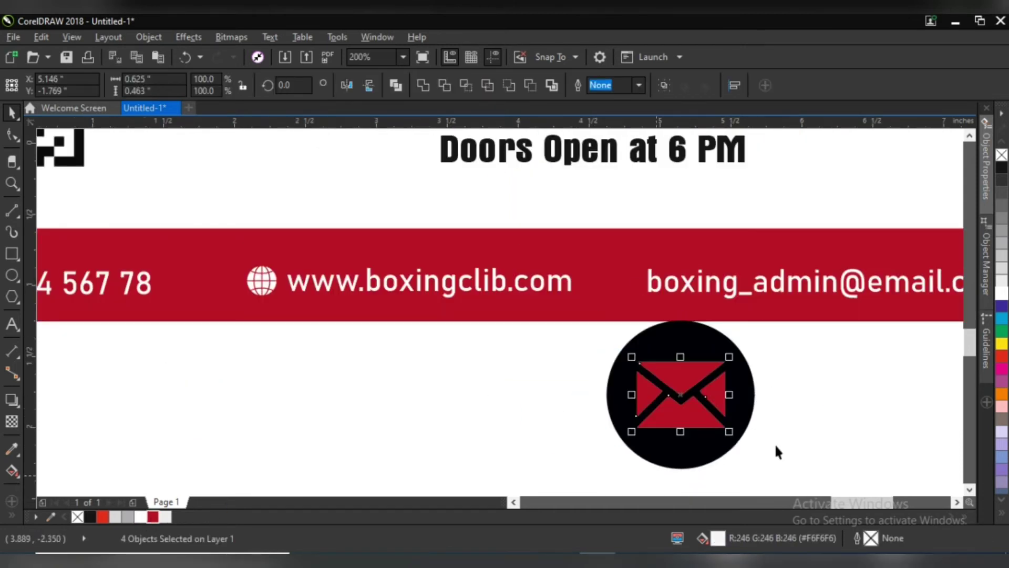
{"action": "left_click", "coordinate": [751, 418]}
{"action": "key", "text": "Delete"}
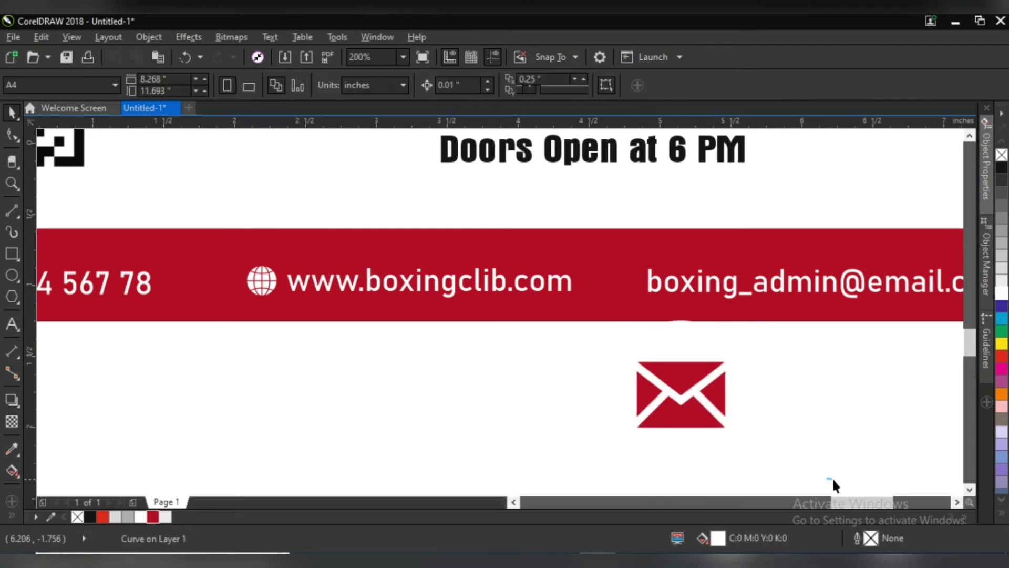
Group the envelope parts, scale them to text size beside the email, and make the envelope white.
{"action": "left_click_drag", "start_coordinate": [828, 478], "coordinate": [536, 333]}
{"action": "key", "text": "ctrl+g"}
{"action": "left_click_drag", "start_coordinate": [715, 395], "coordinate": [644, 283]}
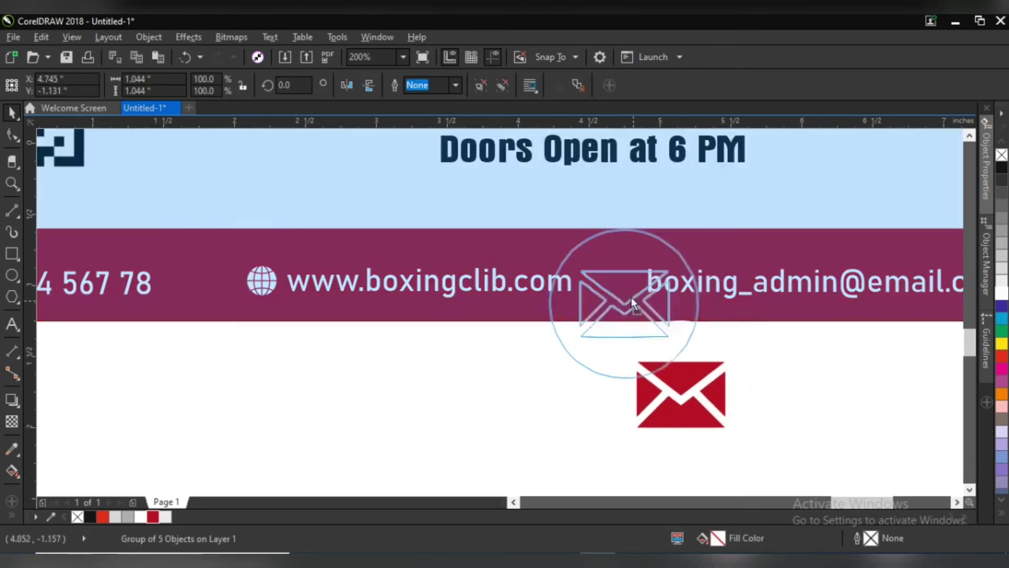
{"action": "mouse_move", "coordinate": [690, 208]}
{"action": "left_mouse_down"}
{"action": "mouse_move", "coordinate": [642, 309]}
{"action": "mouse_move", "coordinate": [588, 319]}
{"action": "left_mouse_up"}
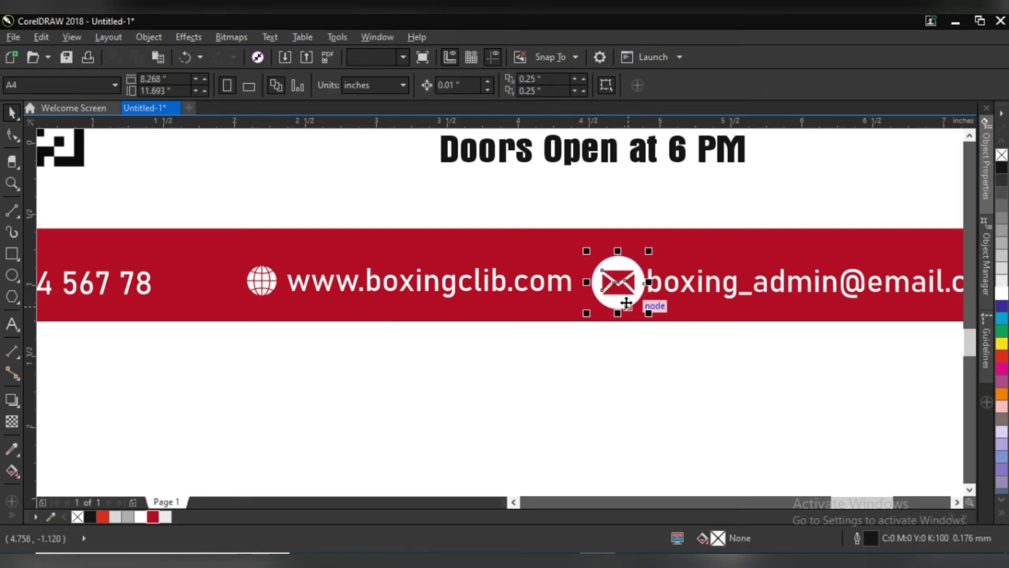
{"action": "left_click_drag", "start_coordinate": [627, 303], "coordinate": [653, 375]}
{"action": "left_click_drag", "start_coordinate": [580, 254], "coordinate": [675, 320]}
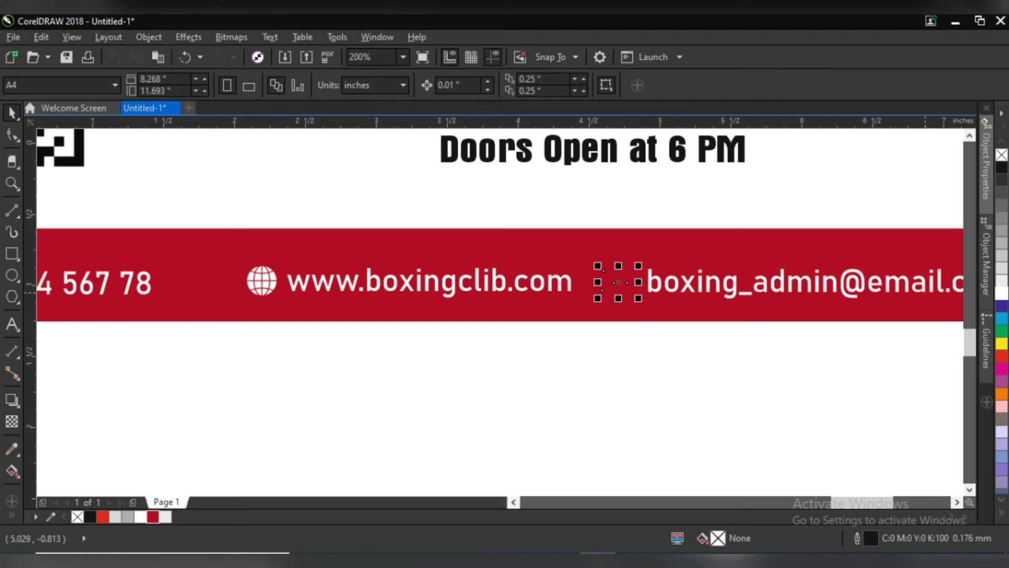
{"action": "left_click", "coordinate": [1001, 293]}
{"action": "left_click", "coordinate": [663, 355]}
{"action": "scroll", "coordinate": [705, 379], "scroll_direction": "down", "scroll_amount": 1}
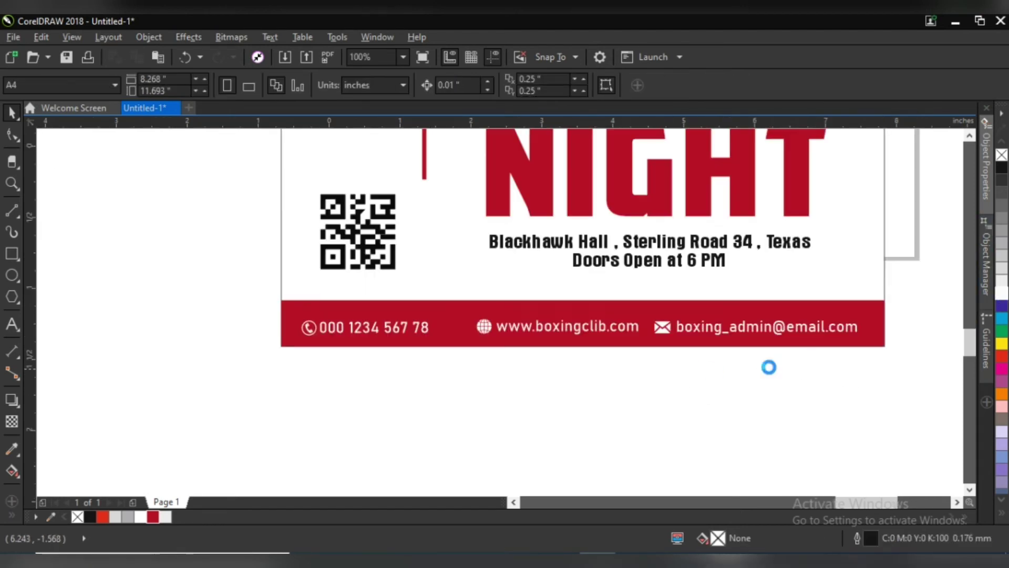
{"action": "scroll", "coordinate": [768, 365], "scroll_direction": "up", "scroll_amount": 1}
{"action": "scroll", "coordinate": [727, 365], "scroll_direction": "down", "scroll_amount": 1}
Reposition the email, website and phone lines along the red band.
{"action": "left_click_drag", "start_coordinate": [910, 380], "coordinate": [622, 299]}
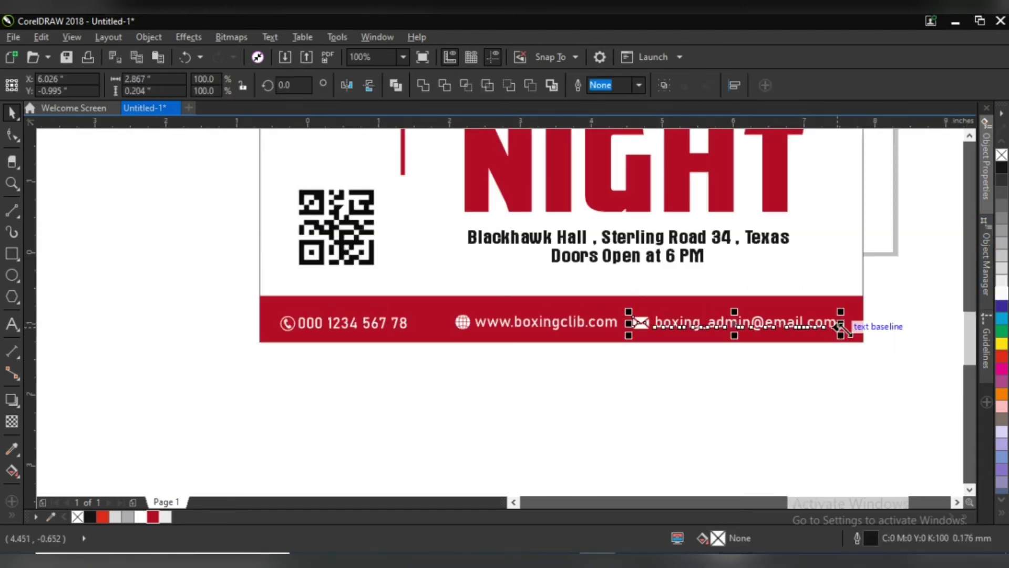
{"action": "left_click_drag", "start_coordinate": [839, 324], "coordinate": [836, 324]}
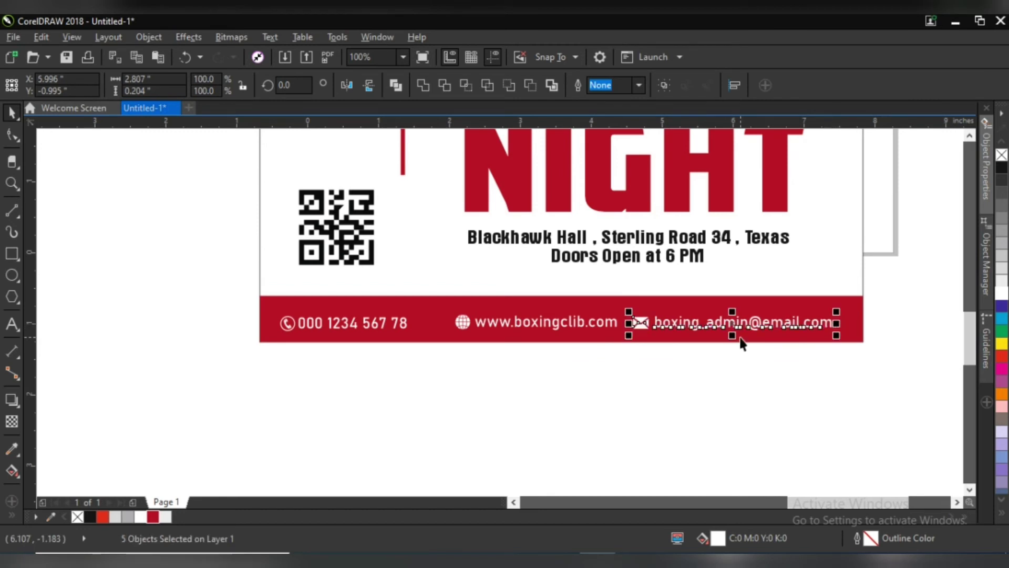
{"action": "mouse_move", "coordinate": [740, 339]}
{"action": "left_mouse_down"}
{"action": "mouse_move", "coordinate": [751, 339]}
{"action": "mouse_move", "coordinate": [741, 338]}
{"action": "left_mouse_up"}
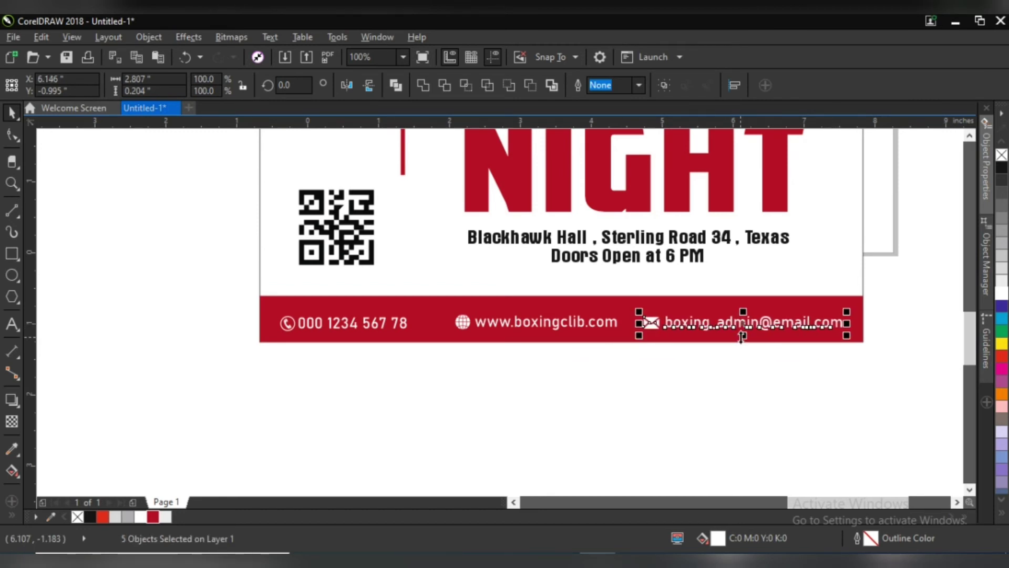
{"action": "left_click_drag", "start_coordinate": [641, 372], "coordinate": [434, 264]}
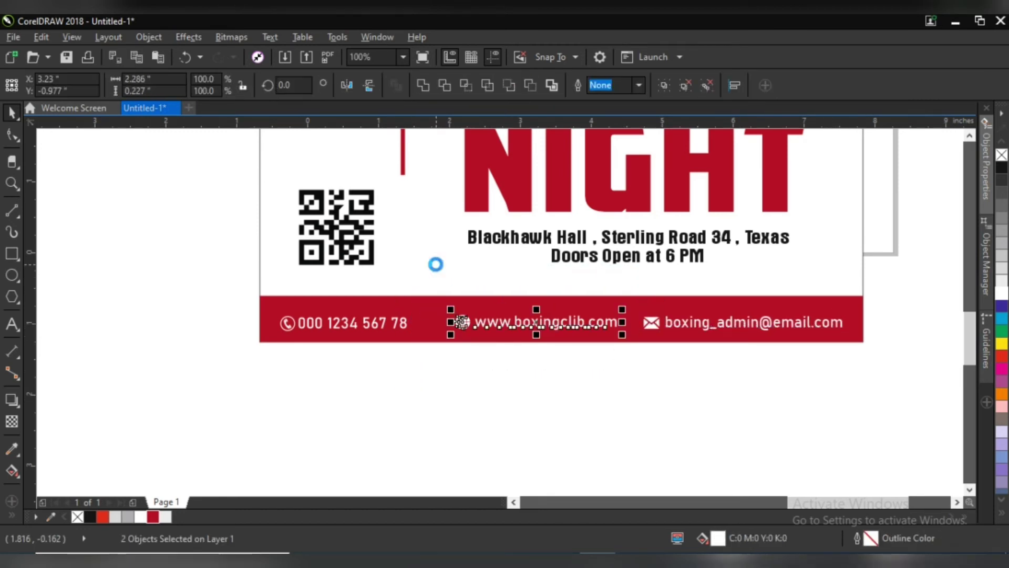
{"action": "mouse_move", "coordinate": [491, 391]}
{"action": "left_mouse_down"}
{"action": "mouse_move", "coordinate": [268, 303]}
{"action": "mouse_move", "coordinate": [257, 271]}
{"action": "left_mouse_up"}
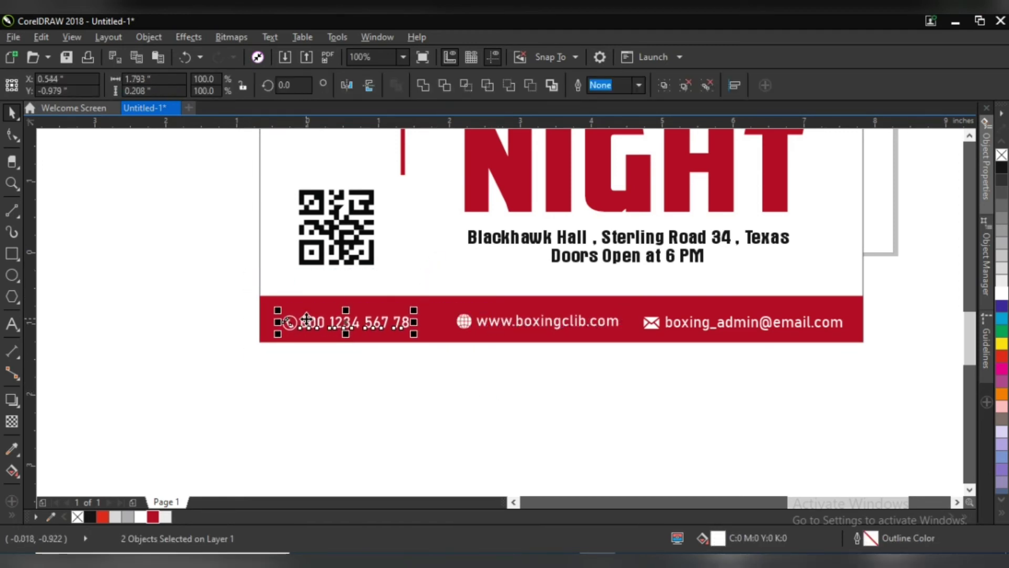
{"action": "left_click_drag", "start_coordinate": [919, 412], "coordinate": [275, 284]}
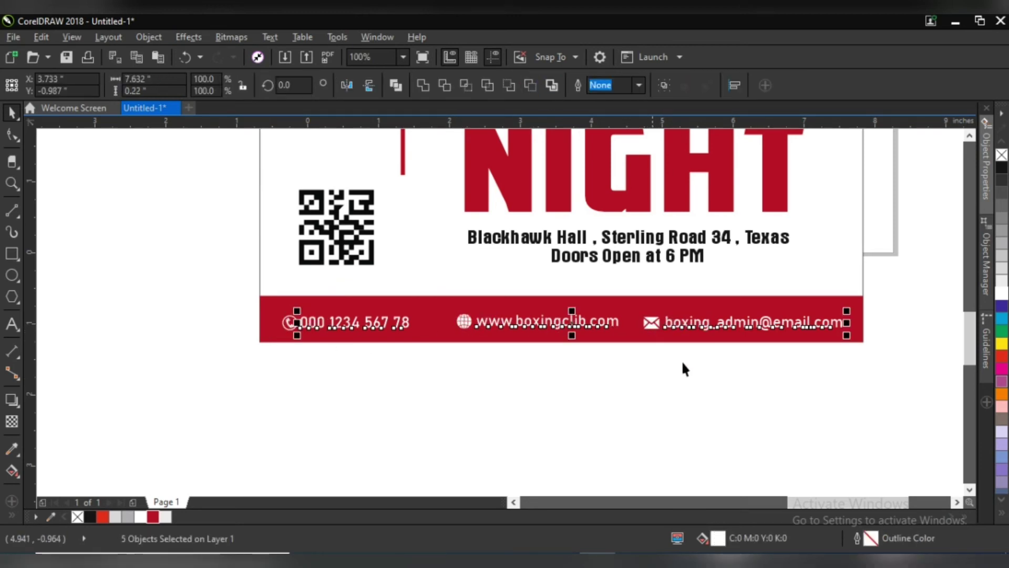
Set all the contact text to 14 pt.
{"action": "left_click", "coordinate": [528, 85]}
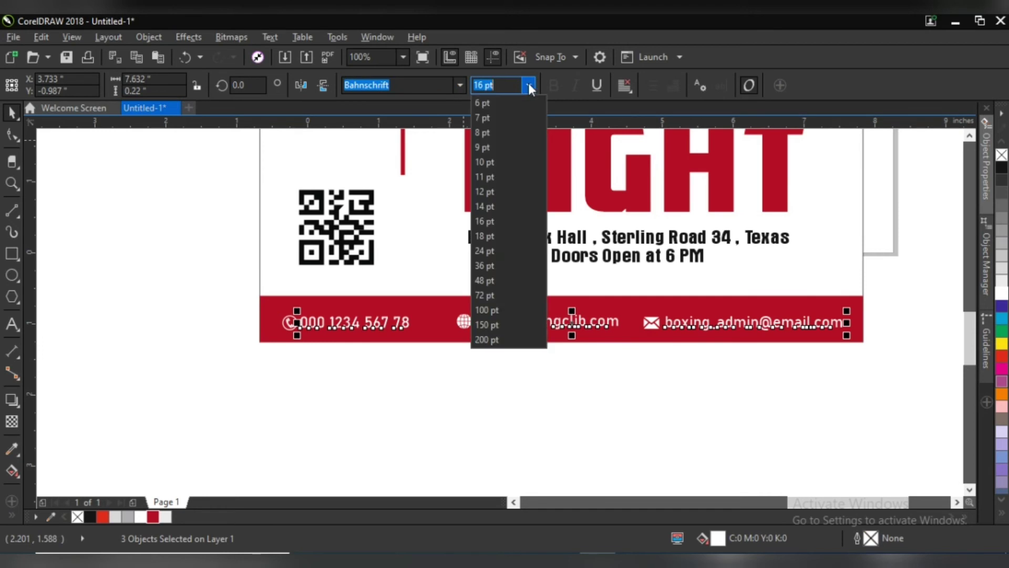
{"action": "left_click", "coordinate": [492, 206]}
{"action": "left_click", "coordinate": [386, 374]}
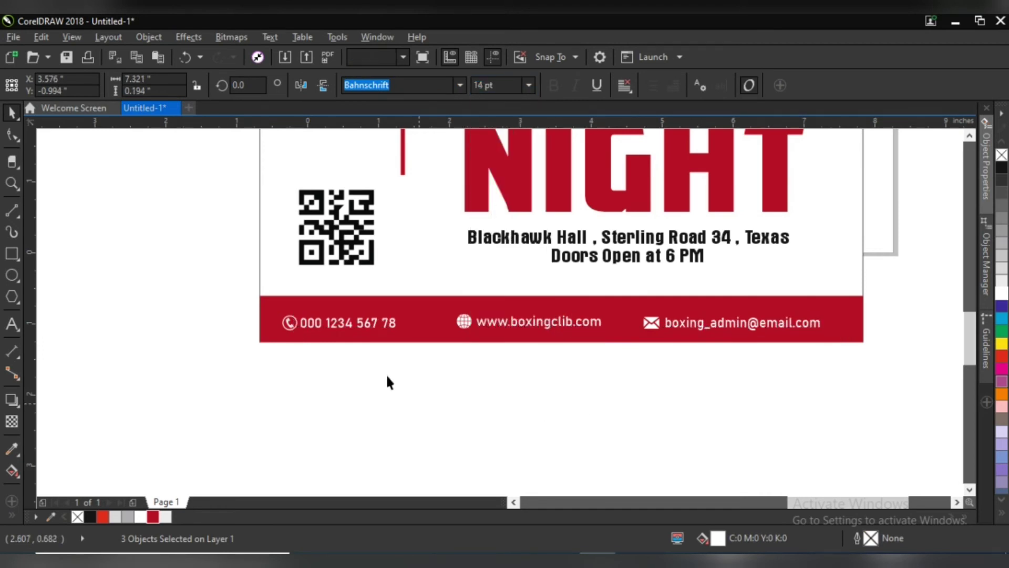
{"action": "scroll", "coordinate": [486, 370], "scroll_direction": "up", "scroll_amount": 2}
{"action": "scroll", "coordinate": [240, 262], "scroll_direction": "down", "scroll_amount": 2}
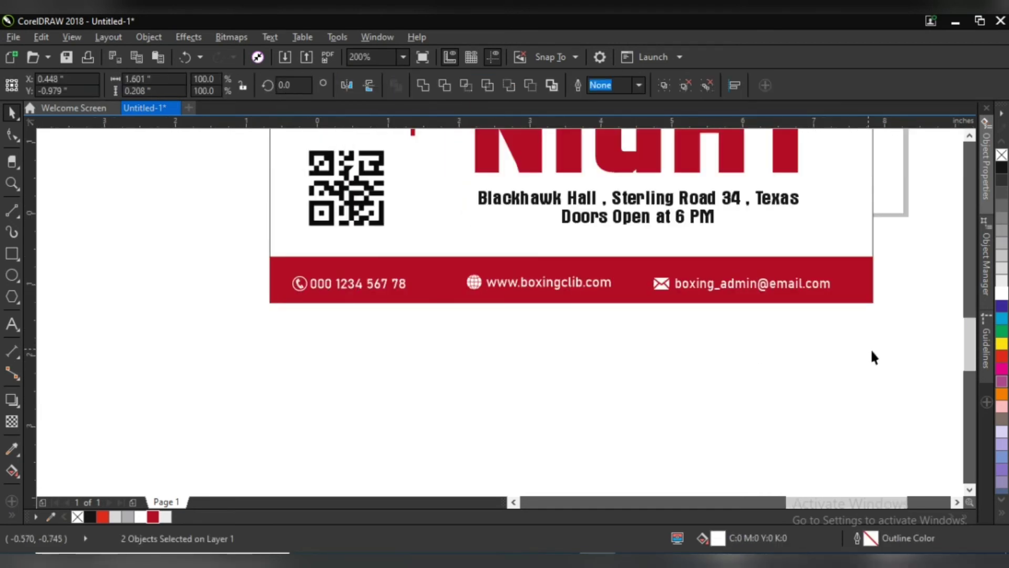
Nudge everything on the red contact band slightly right and up.
{"action": "left_click_drag", "start_coordinate": [872, 354], "coordinate": [280, 262]}
{"action": "key", "text": "Right"}
{"action": "key", "text": "Right"}
{"action": "key", "text": "Right"}
{"action": "key", "text": "Right"}
{"action": "key", "text": "Right"}
{"action": "key", "text": "Right"}
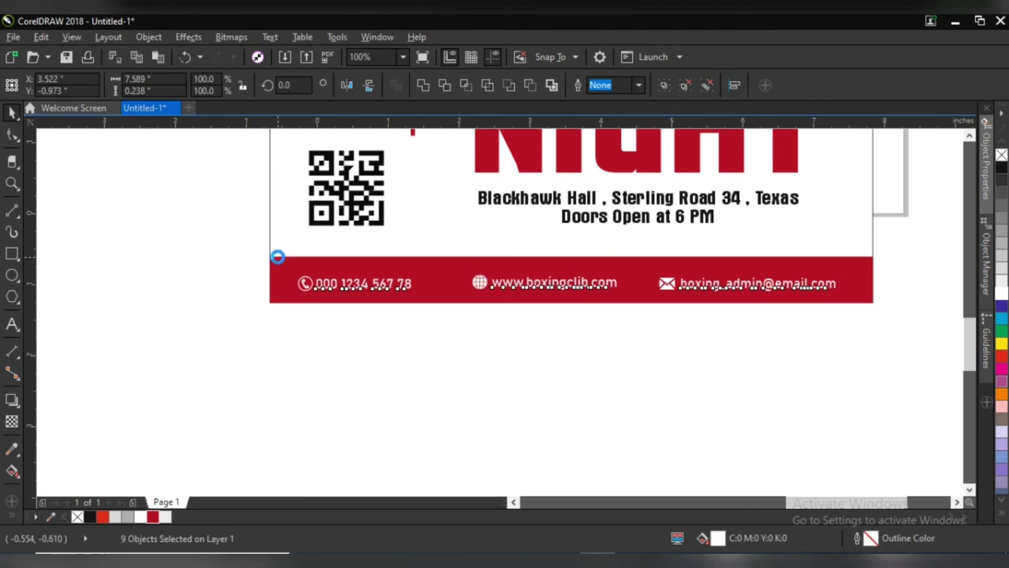
{"action": "key", "text": "Up"}
{"action": "key", "text": "Up"}
{"action": "key", "text": "Up"}
{"action": "key", "text": "Right"}
{"action": "key", "text": "Right"}
{"action": "key", "text": "Right"}
{"action": "key", "text": "Right"}
{"action": "key", "text": "Right"}
{"action": "key", "text": "Right"}
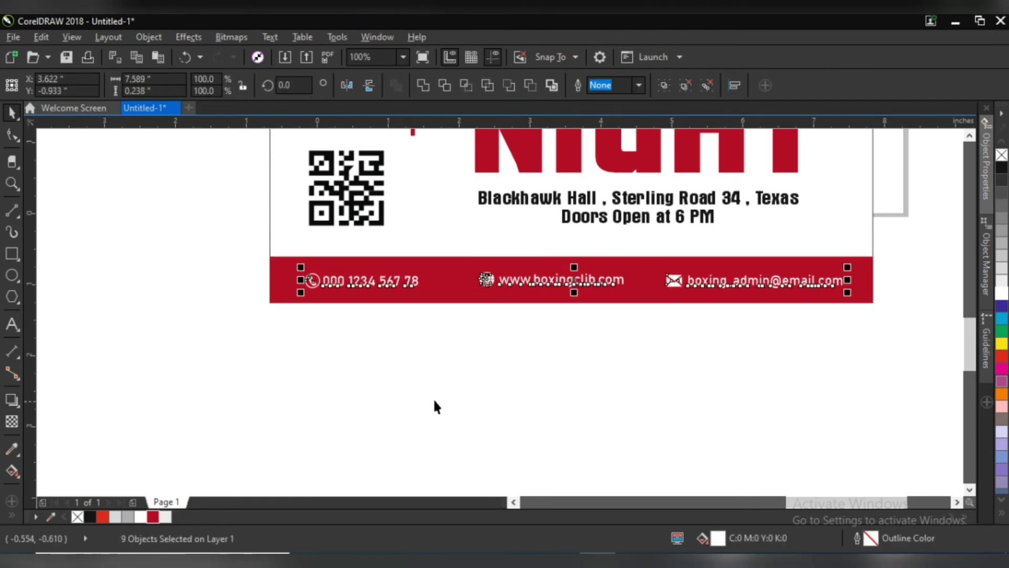
{"action": "left_click", "coordinate": [433, 399]}
{"action": "scroll", "coordinate": [442, 383], "scroll_direction": "down", "scroll_amount": 2}
{"action": "scroll", "coordinate": [584, 311], "scroll_direction": "down", "scroll_amount": 2}
Rotate the YOUR BOXING CLUB text 90 degrees.
{"action": "scroll", "coordinate": [614, 191], "scroll_direction": "down", "scroll_amount": 2}
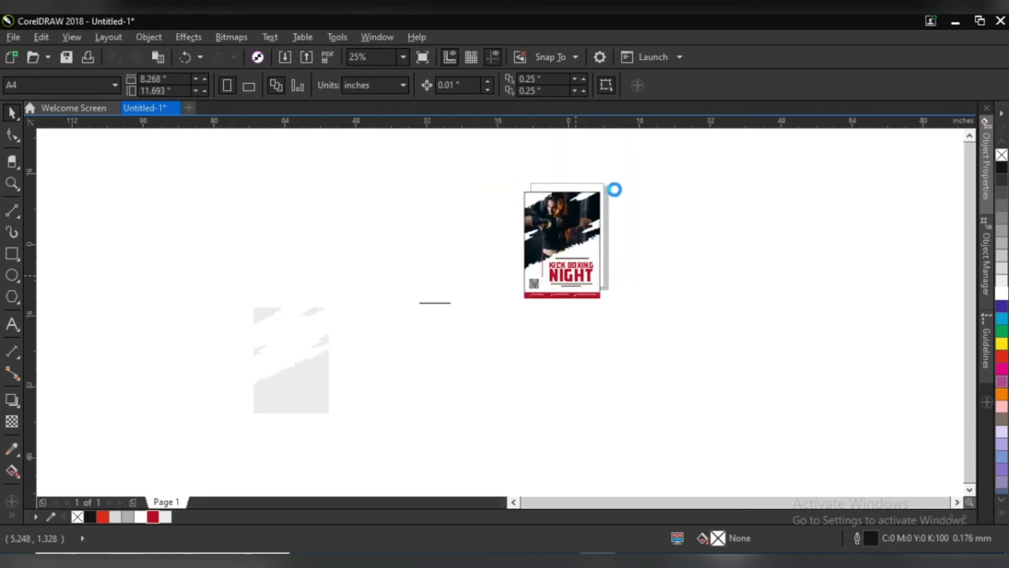
{"action": "scroll", "coordinate": [578, 236], "scroll_direction": "down", "scroll_amount": 2}
{"action": "left_click_drag", "start_coordinate": [554, 270], "coordinate": [592, 269]}
{"action": "scroll", "coordinate": [593, 269], "scroll_direction": "up", "scroll_amount": 2}
{"action": "scroll", "coordinate": [592, 270], "scroll_direction": "up", "scroll_amount": 2}
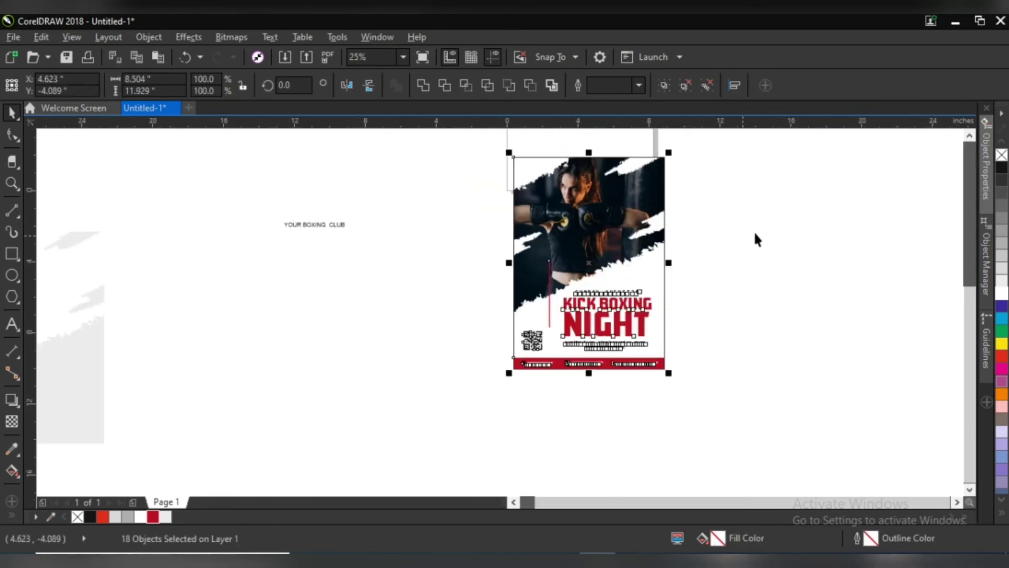
{"action": "left_click", "coordinate": [313, 223]}
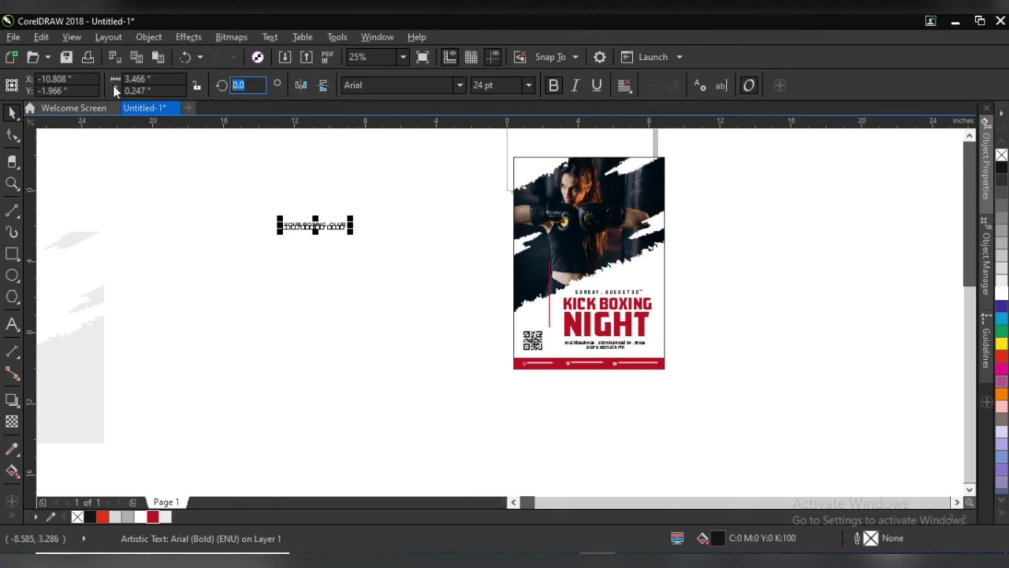
{"action": "type", "text": "90"}
{"action": "key", "text": "Return"}
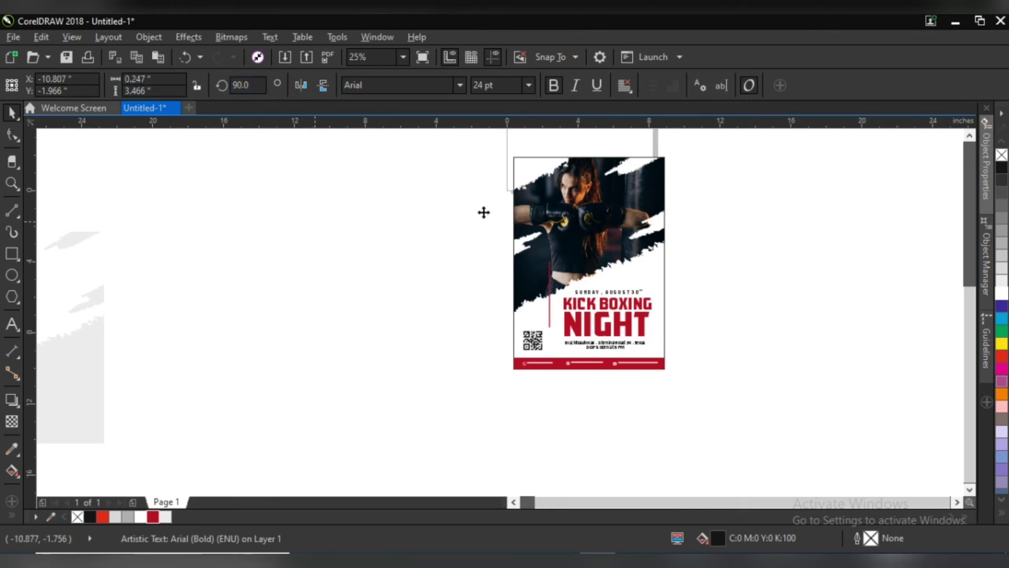
Scale the vertical club text to 50%, move it left, and enter the photo PowerClip for editing.
{"action": "left_click_drag", "start_coordinate": [484, 212], "coordinate": [533, 215]}
{"action": "scroll", "coordinate": [533, 215], "scroll_direction": "up", "scroll_amount": 2}
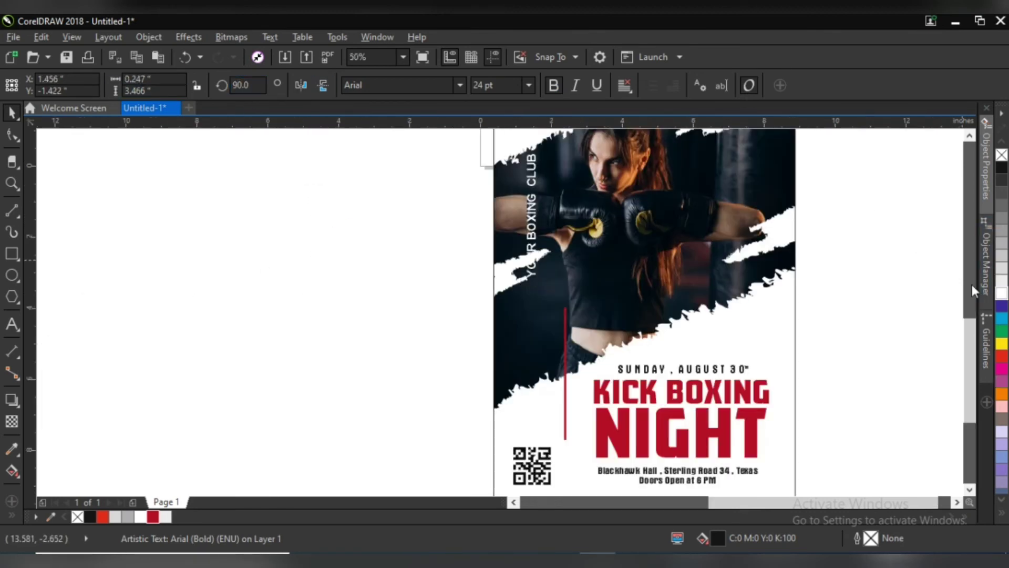
{"action": "left_click_drag", "start_coordinate": [523, 282], "coordinate": [524, 284]}
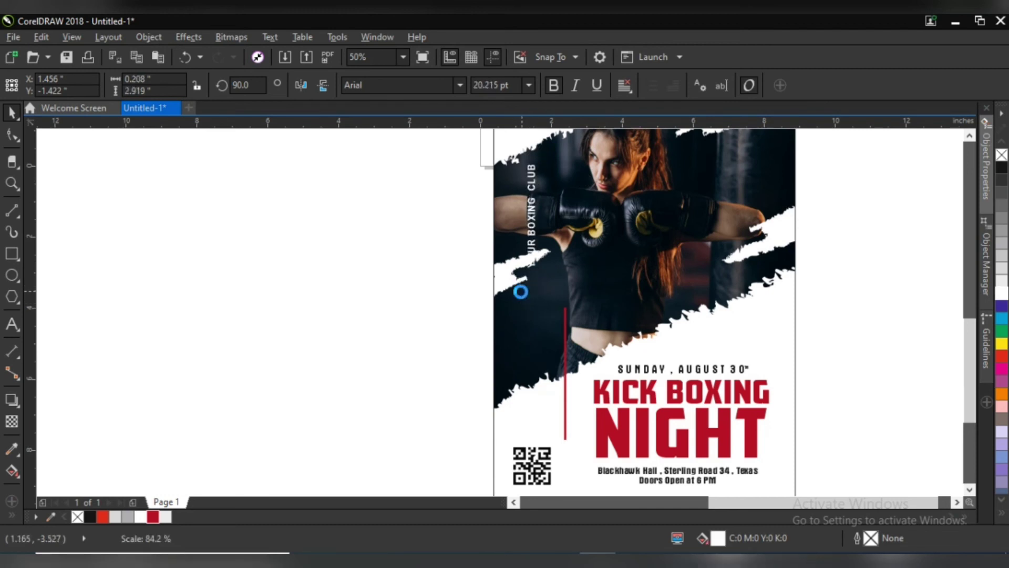
{"action": "left_click_drag", "start_coordinate": [532, 229], "coordinate": [418, 210]}
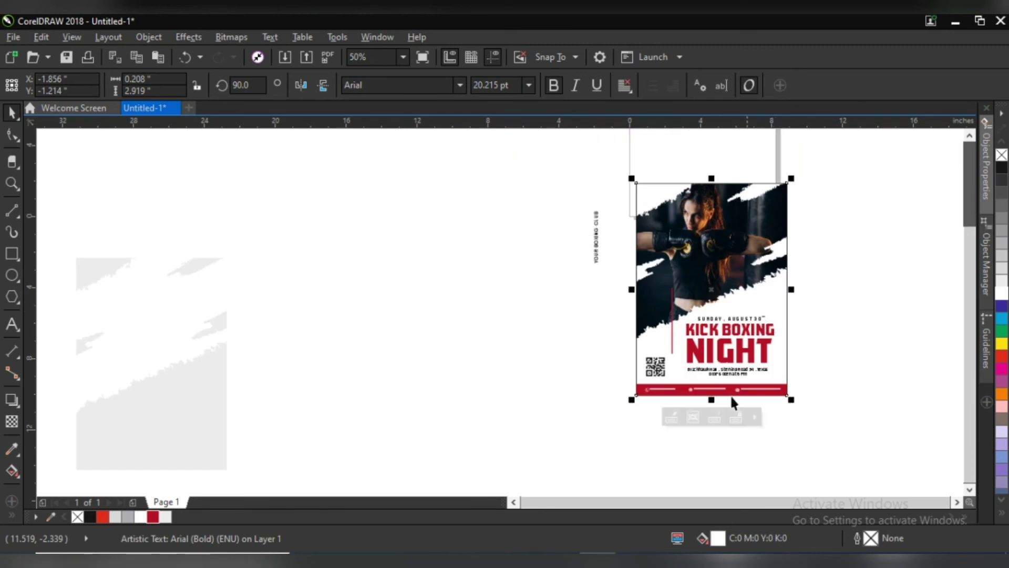
{"action": "left_click", "coordinate": [730, 395]}
{"action": "left_click", "coordinate": [673, 415]}
Add a downward drop shadow to all the photo frame's contents, stretched to the page bottom.
{"action": "scroll", "coordinate": [764, 327], "scroll_direction": "up", "scroll_amount": 2}
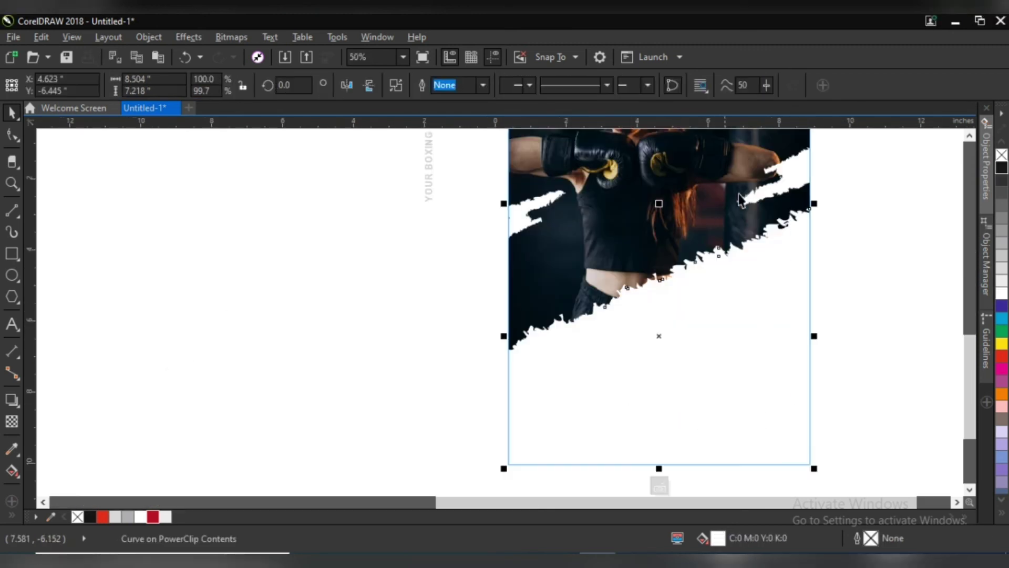
{"action": "key", "text": "ctrl+a"}
{"action": "scroll", "coordinate": [657, 305], "scroll_direction": "up", "scroll_amount": 2}
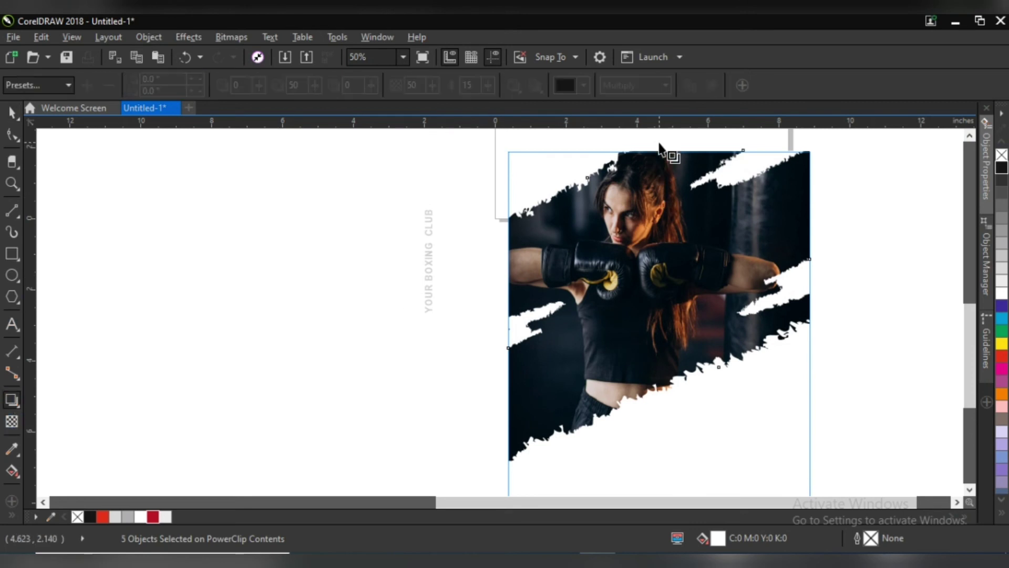
{"action": "mouse_move", "coordinate": [659, 151]}
{"action": "left_mouse_down"}
{"action": "mouse_move", "coordinate": [664, 520]}
{"action": "mouse_move", "coordinate": [660, 499]}
{"action": "left_mouse_up"}
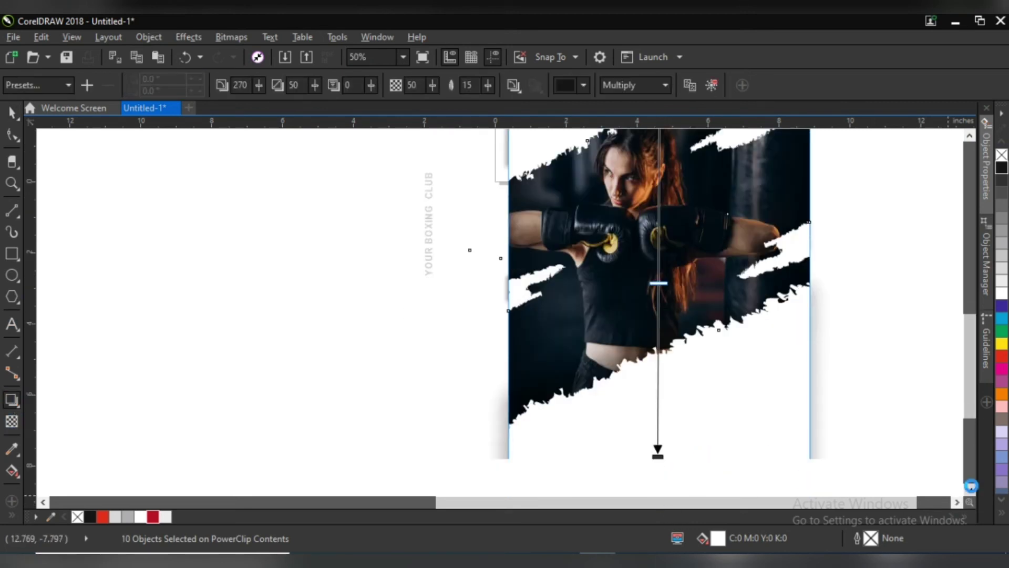
{"action": "scroll", "coordinate": [715, 378], "scroll_direction": "down", "scroll_amount": 3}
{"action": "left_click_drag", "start_coordinate": [657, 348], "coordinate": [658, 430]}
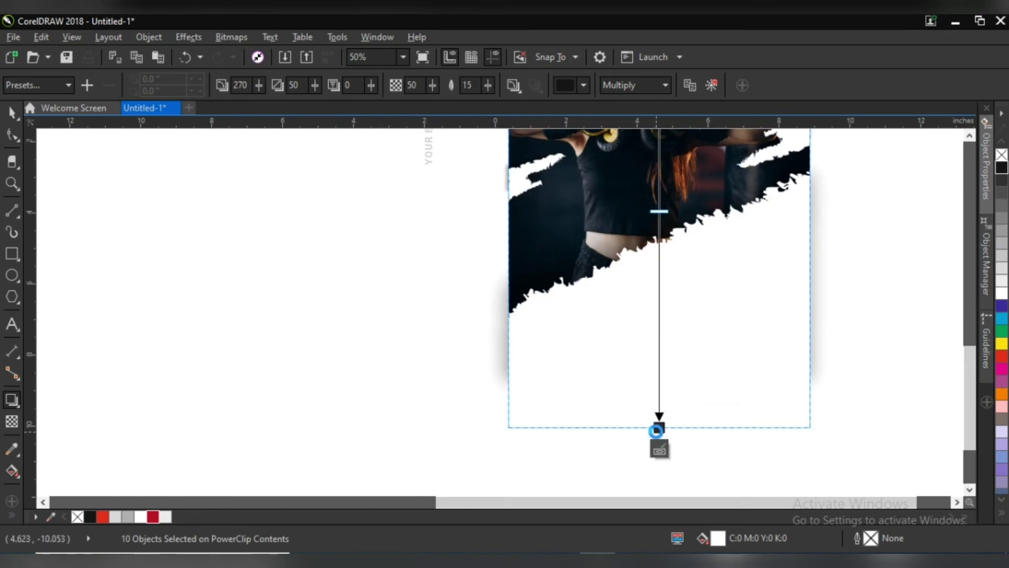
{"action": "left_click", "coordinate": [973, 137]}
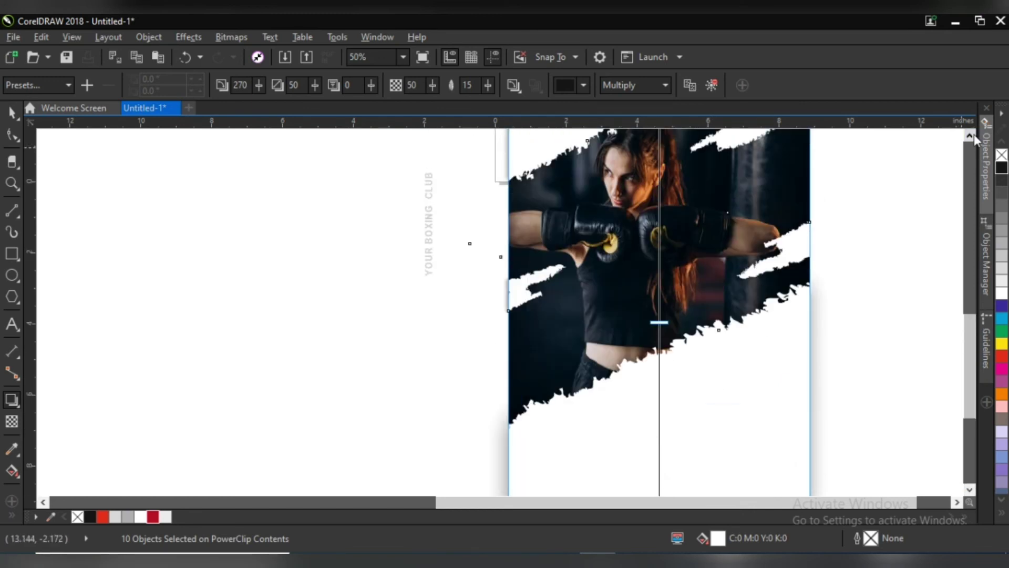
{"action": "left_click", "coordinate": [972, 137]}
Change the shadow colour and raise its opacity to 100.
{"action": "scroll", "coordinate": [663, 361], "scroll_direction": "down", "scroll_amount": 1}
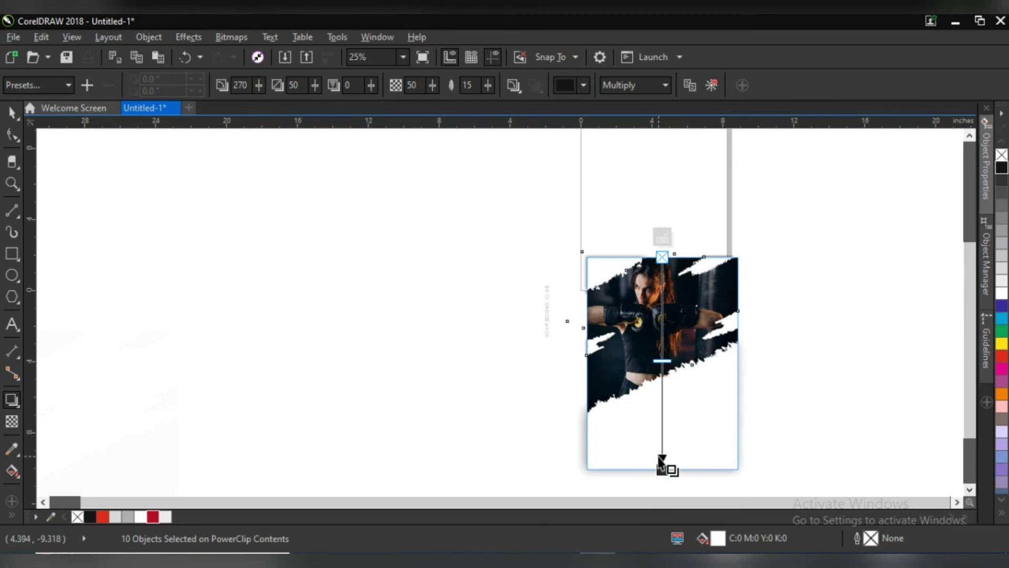
{"action": "left_click", "coordinate": [583, 84]}
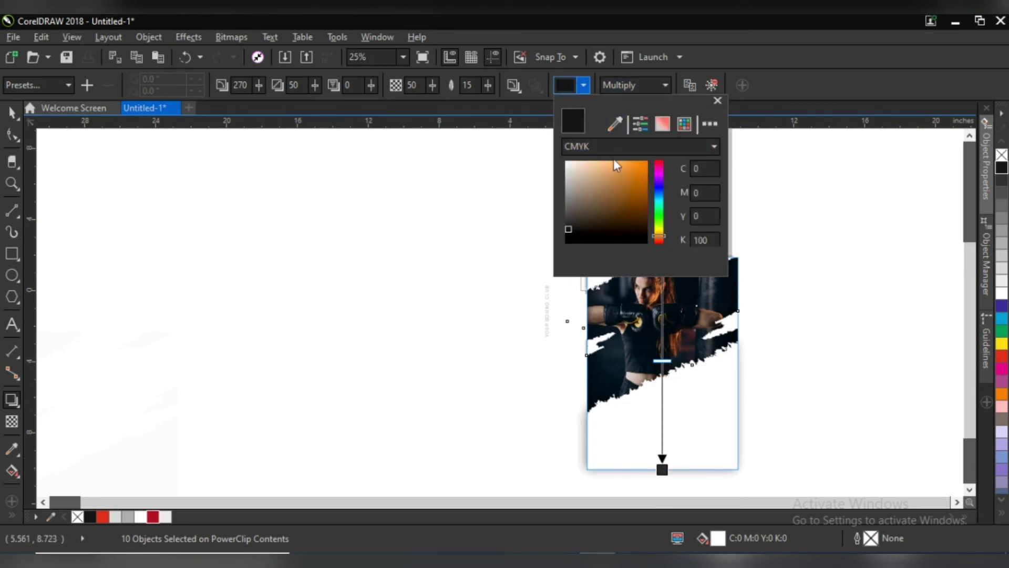
{"action": "left_click", "coordinate": [640, 146]}
{"action": "left_click", "coordinate": [604, 176]}
{"action": "left_click_drag", "start_coordinate": [662, 361], "coordinate": [663, 466]}
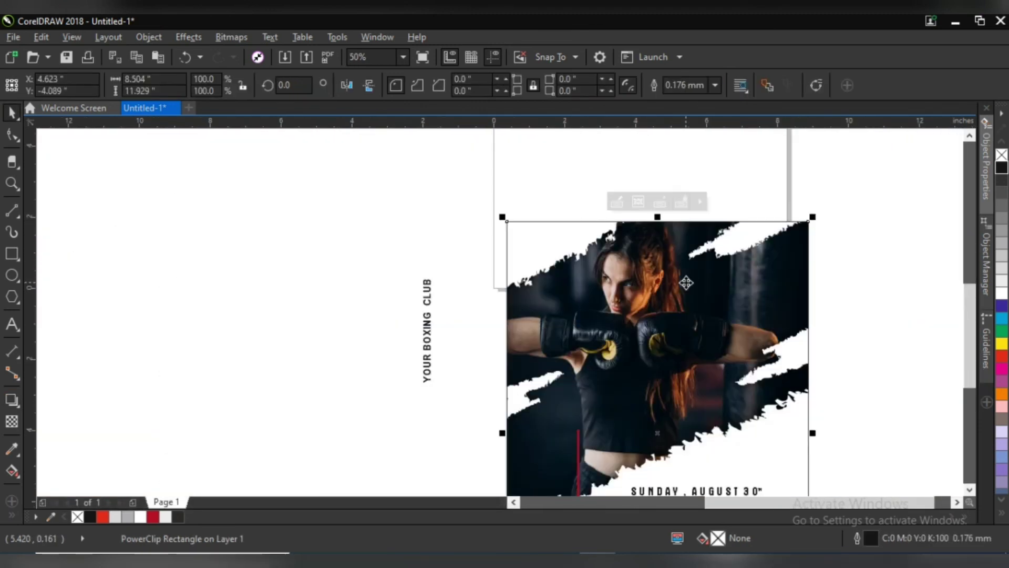
Zoom in on the poster's top-left corner.
{"action": "scroll", "coordinate": [686, 283], "scroll_direction": "down", "scroll_amount": 1}
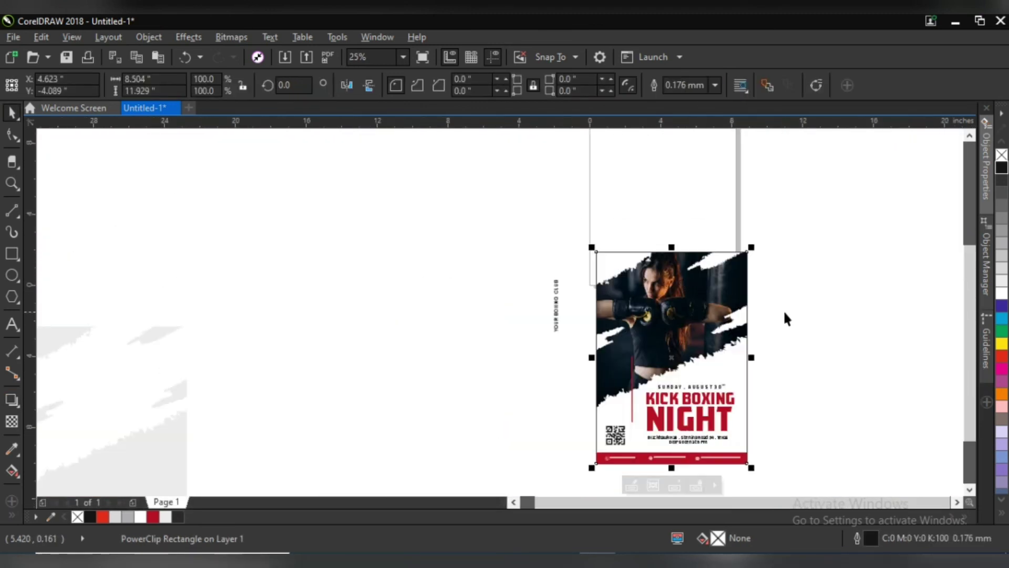
{"action": "left_click", "coordinate": [805, 424]}
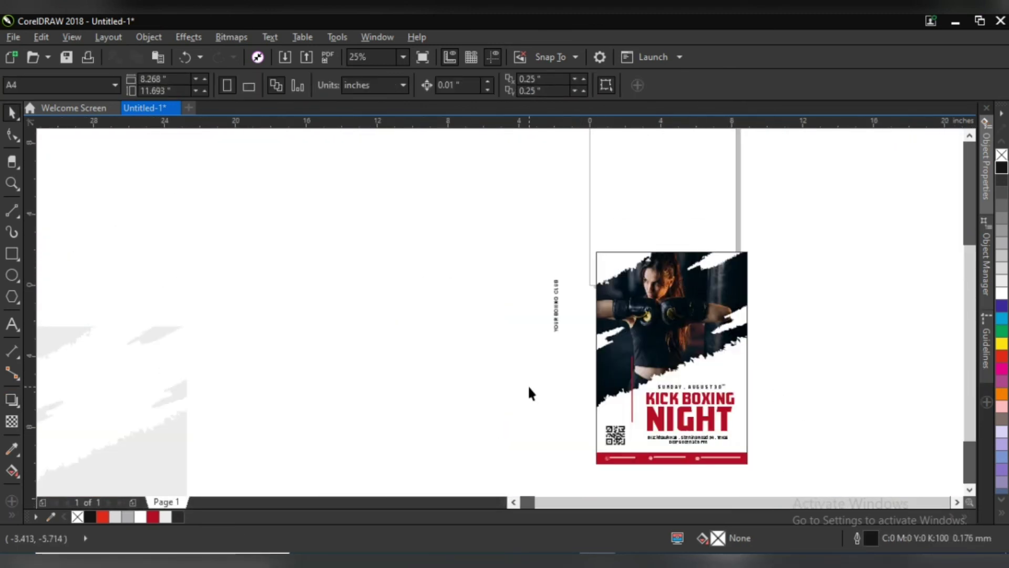
{"action": "key", "text": "z"}
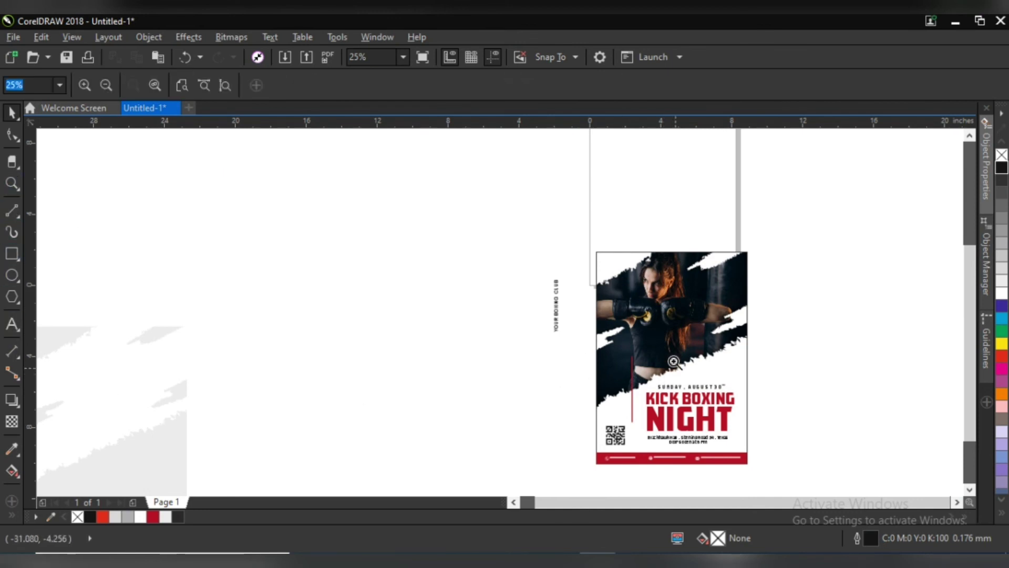
{"action": "scroll", "coordinate": [767, 479], "scroll_direction": "up", "scroll_amount": 1}
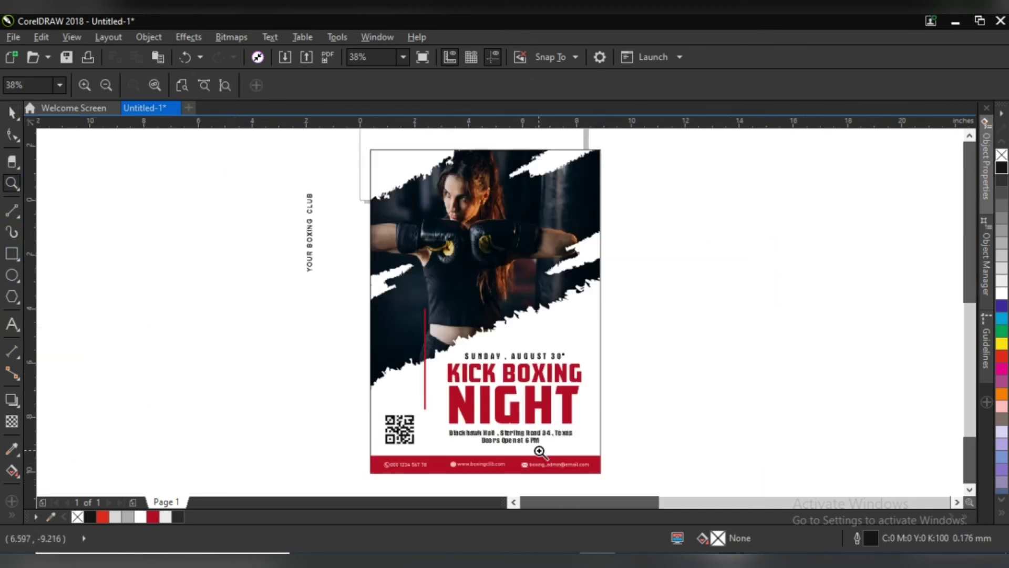
{"action": "right_click", "coordinate": [379, 200]}
{"action": "left_click", "coordinate": [426, 245]}
Draw a small red square with no outline at the top-left corner, then move the club text onto the photo.
{"action": "left_click", "coordinate": [11, 254]}
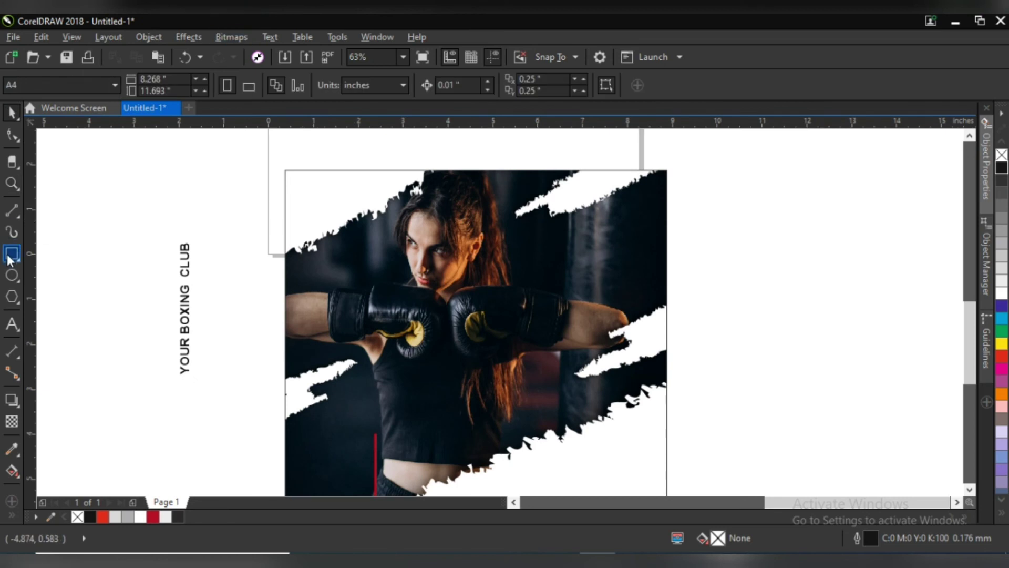
{"action": "left_click_drag", "start_coordinate": [285, 170], "coordinate": [318, 200]}
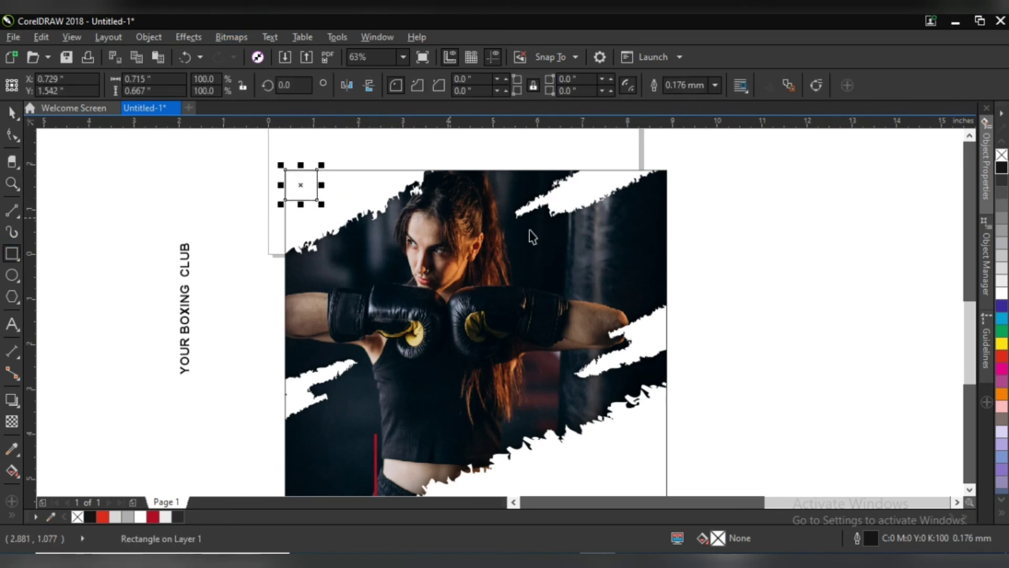
{"action": "left_click", "coordinate": [153, 516]}
{"action": "left_click", "coordinate": [715, 85]}
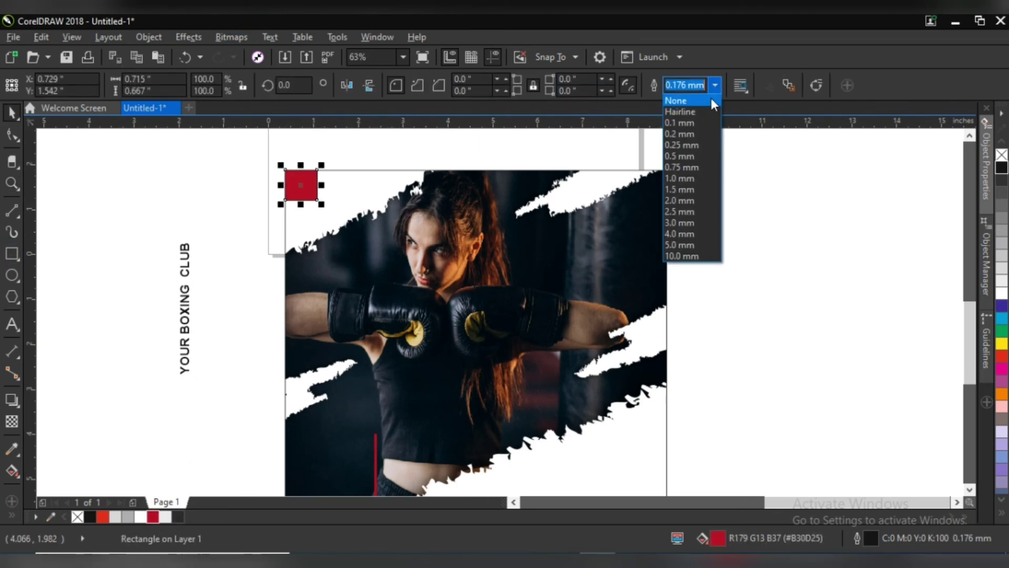
{"action": "left_click", "coordinate": [683, 98]}
{"action": "scroll", "coordinate": [340, 200], "scroll_direction": "up", "scroll_amount": 3}
{"action": "scroll", "coordinate": [334, 198], "scroll_direction": "down", "scroll_amount": 1}
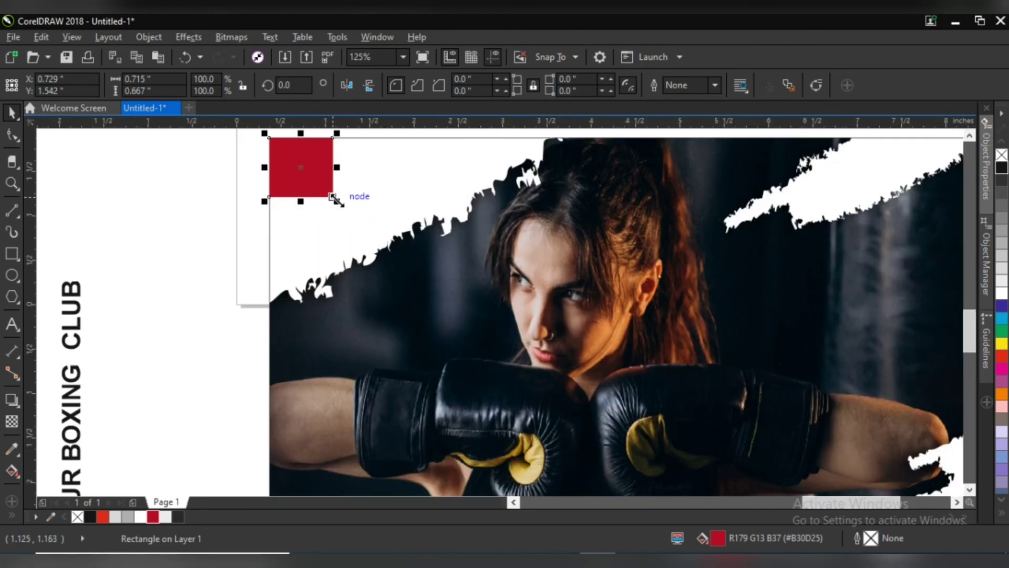
{"action": "left_click_drag", "start_coordinate": [338, 203], "coordinate": [331, 197]}
{"action": "scroll", "coordinate": [331, 197], "scroll_direction": "down", "scroll_amount": 3}
{"action": "key", "text": "F6"}
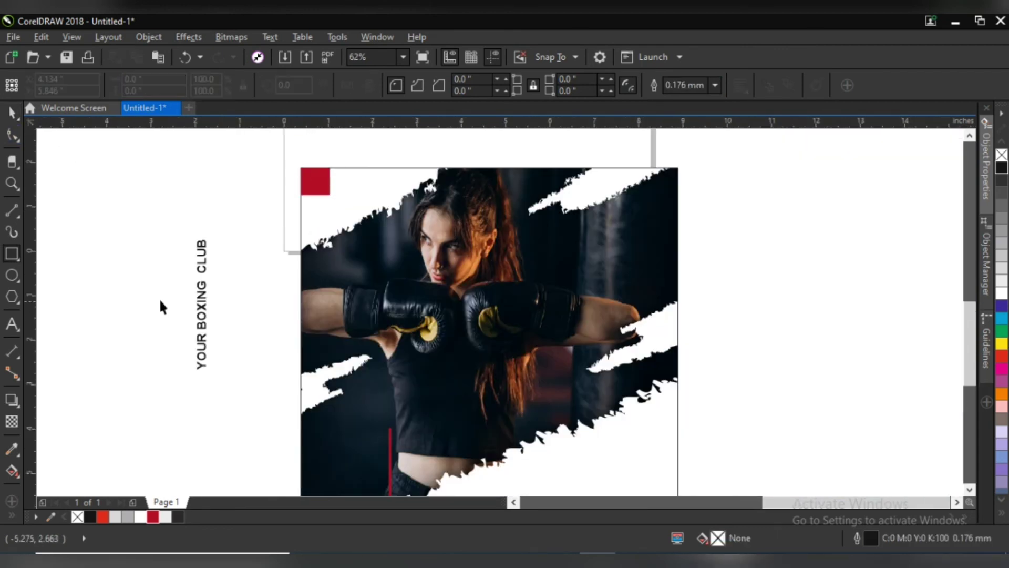
{"action": "key", "text": "space"}
{"action": "left_click_drag", "start_coordinate": [202, 305], "coordinate": [316, 269]}
Apply a drop shadow to the vertical YOUR BOXING CLUB text.
{"action": "scroll", "coordinate": [368, 467], "scroll_direction": "up", "scroll_amount": 3}
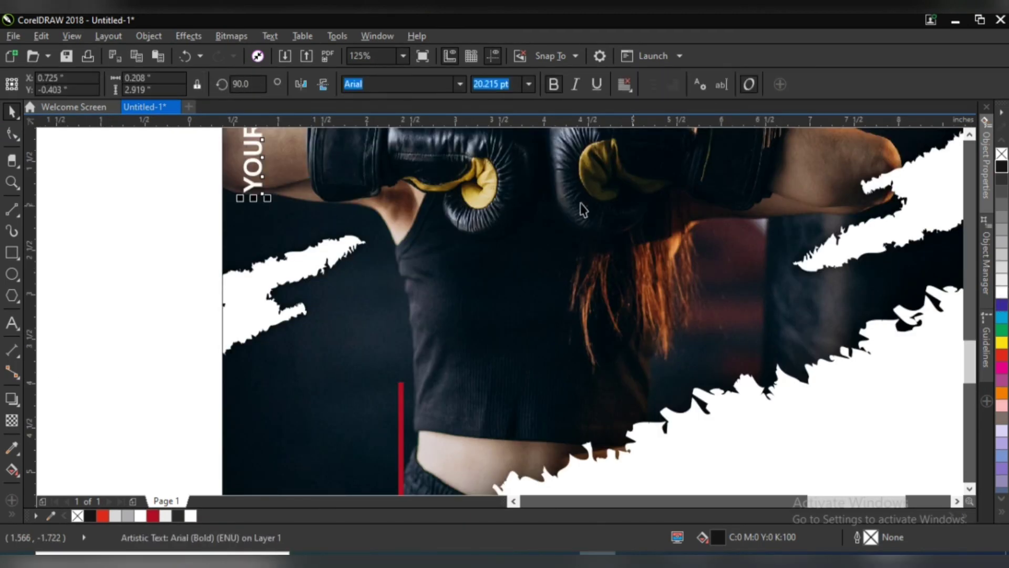
{"action": "scroll", "coordinate": [332, 273], "scroll_direction": "down", "scroll_amount": 2}
{"action": "scroll", "coordinate": [332, 273], "scroll_direction": "up", "scroll_amount": 1}
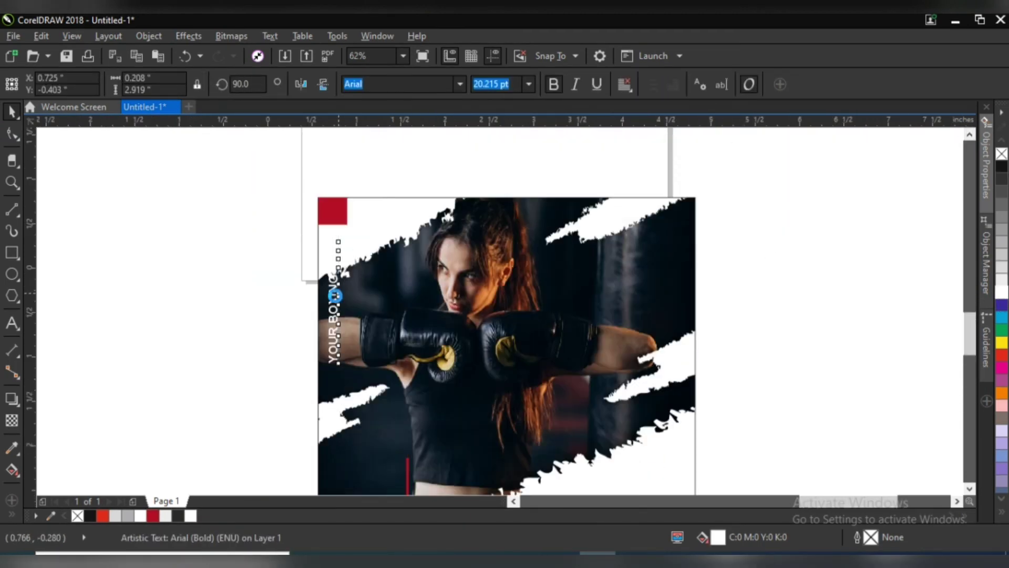
{"action": "scroll", "coordinate": [332, 297], "scroll_direction": "up", "scroll_amount": 1}
{"action": "left_click", "coordinate": [12, 398]}
{"action": "left_click_drag", "start_coordinate": [332, 176], "coordinate": [330, 430]}
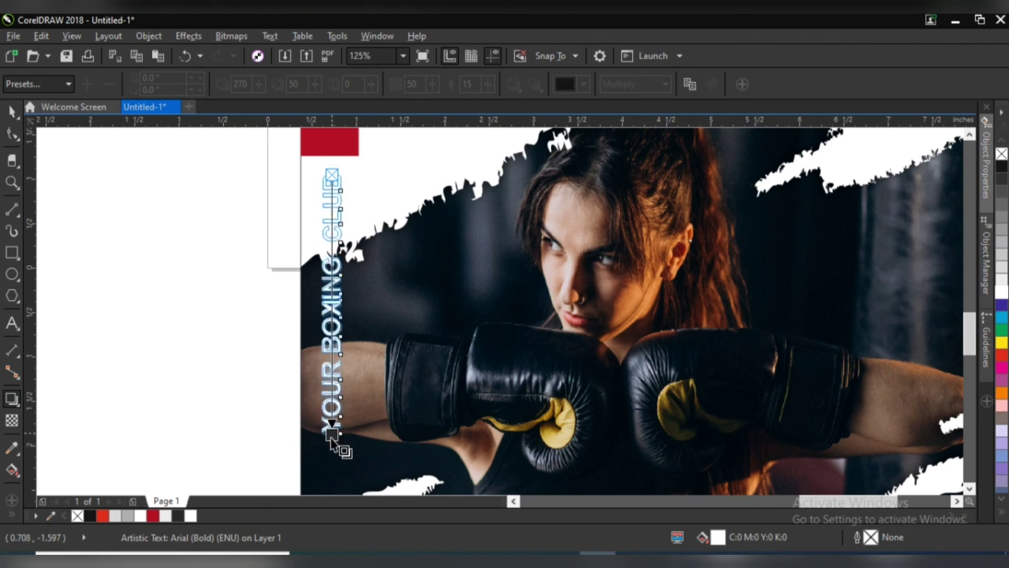
Extend the shadow further down, nudge the club text right, then select all poster objects.
{"action": "scroll", "coordinate": [327, 286], "scroll_direction": "up", "scroll_amount": 2}
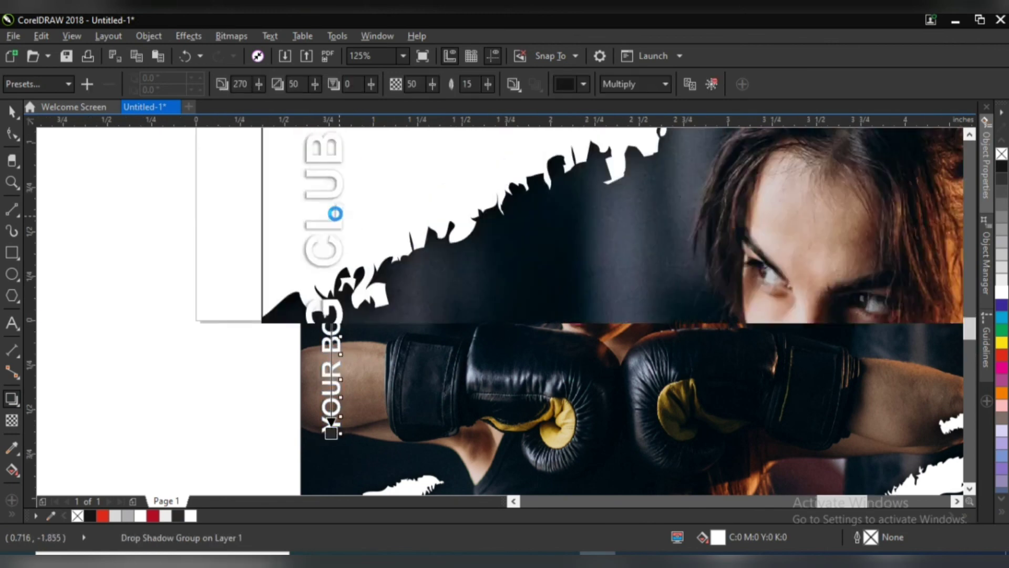
{"action": "scroll", "coordinate": [327, 286], "scroll_direction": "down", "scroll_amount": 2}
{"action": "scroll", "coordinate": [156, 231], "scroll_direction": "down", "scroll_amount": 1}
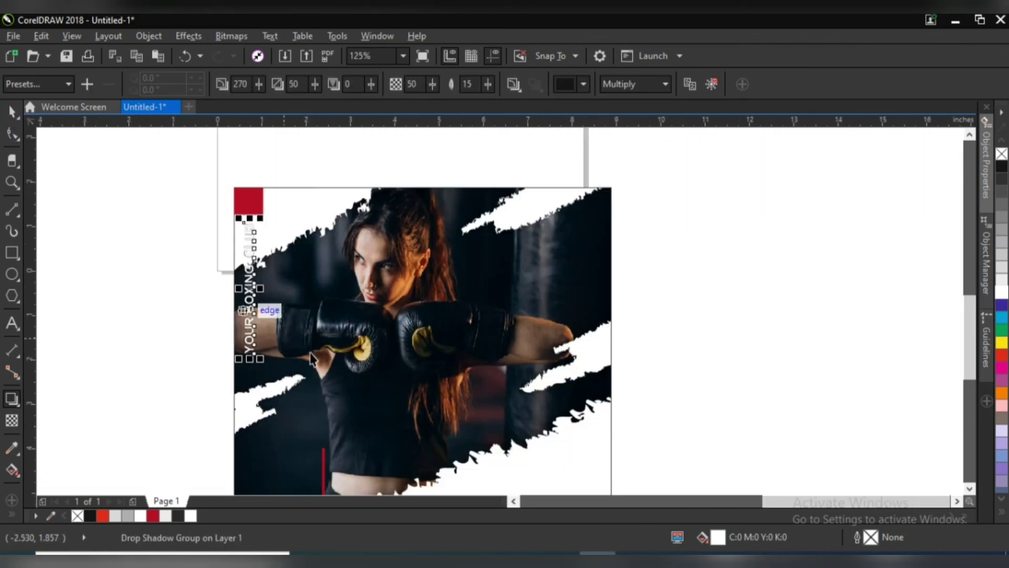
{"action": "mouse_move", "coordinate": [254, 220]}
{"action": "left_mouse_down"}
{"action": "mouse_move", "coordinate": [262, 246]}
{"action": "mouse_move", "coordinate": [252, 329]}
{"action": "mouse_move", "coordinate": [266, 336]}
{"action": "left_mouse_up"}
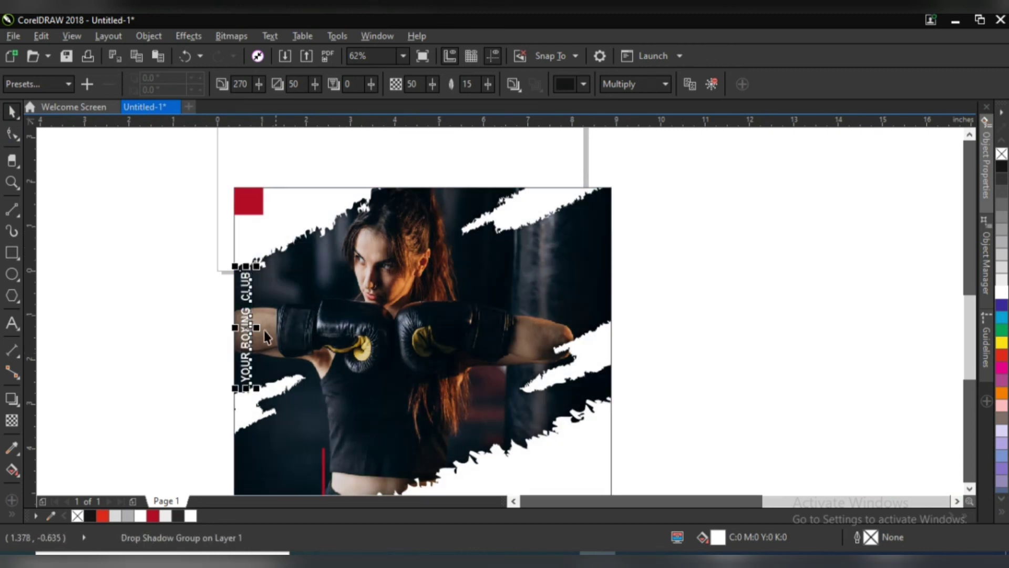
{"action": "key", "text": "Right"}
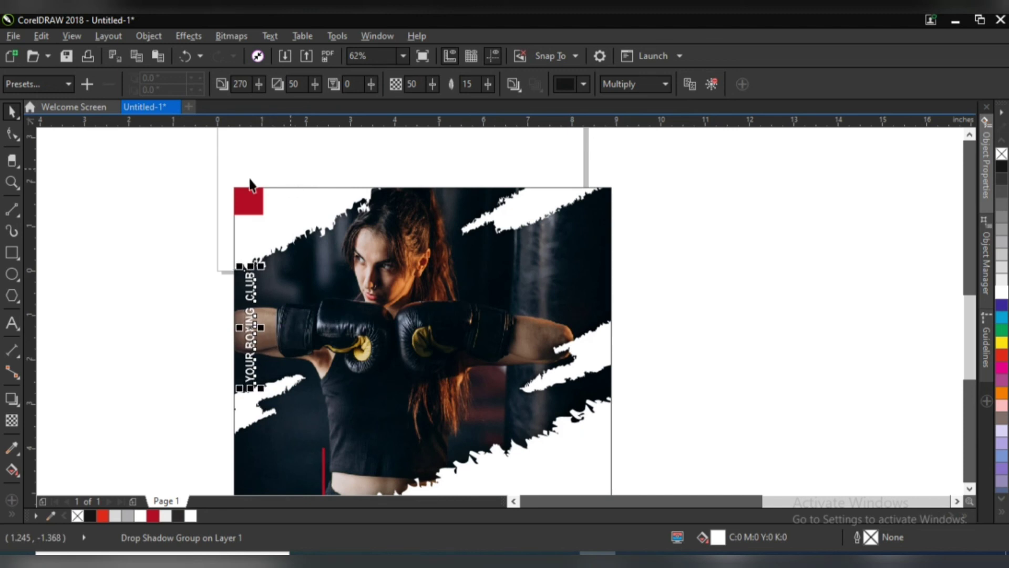
{"action": "left_click", "coordinate": [216, 207]}
{"action": "scroll", "coordinate": [218, 138], "scroll_direction": "down", "scroll_amount": 2}
{"action": "left_click_drag", "start_coordinate": [428, 135], "coordinate": [216, 446]}
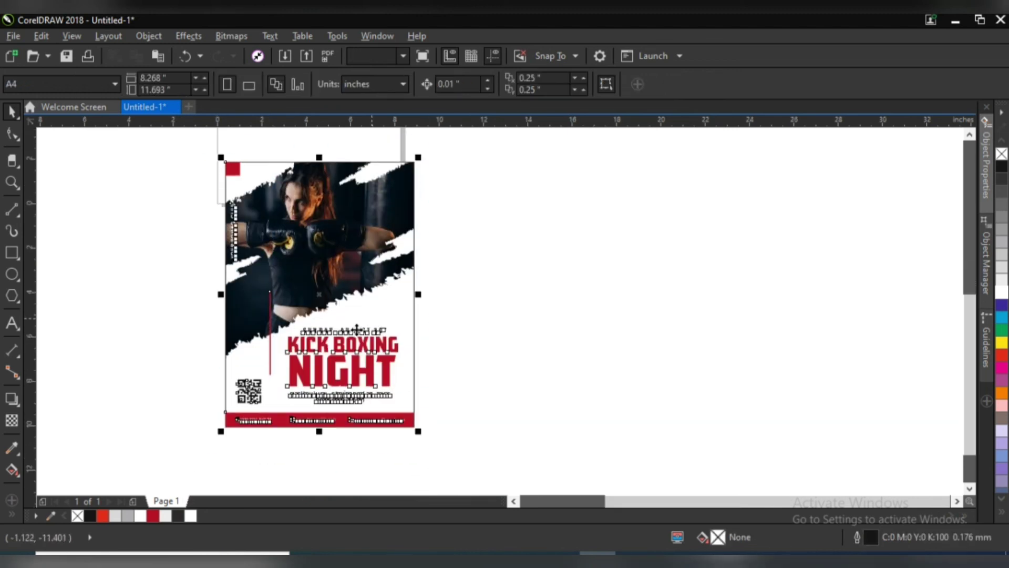
Group all 21 selected flyer objects with Ctrl+G, zoom in on the poster, and deselect.
{"action": "left_click_drag", "start_coordinate": [356, 329], "coordinate": [344, 297]}
{"action": "scroll", "coordinate": [242, 205], "scroll_direction": "down", "scroll_amount": 2}
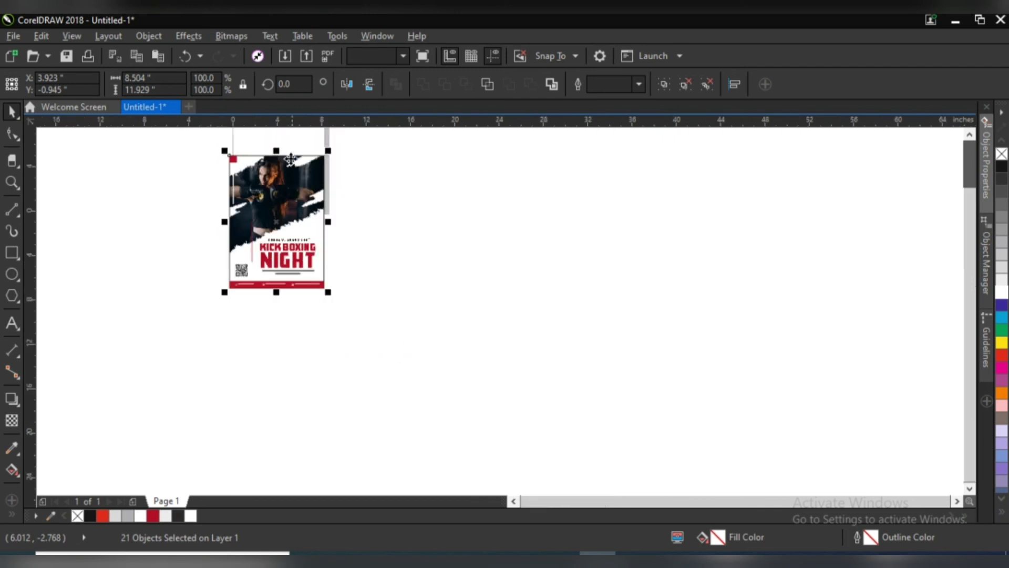
{"action": "key", "text": "ctrl+g"}
{"action": "key", "text": "z"}
{"action": "left_click_drag", "start_coordinate": [225, 146], "coordinate": [333, 295]}
{"action": "key", "text": "space"}
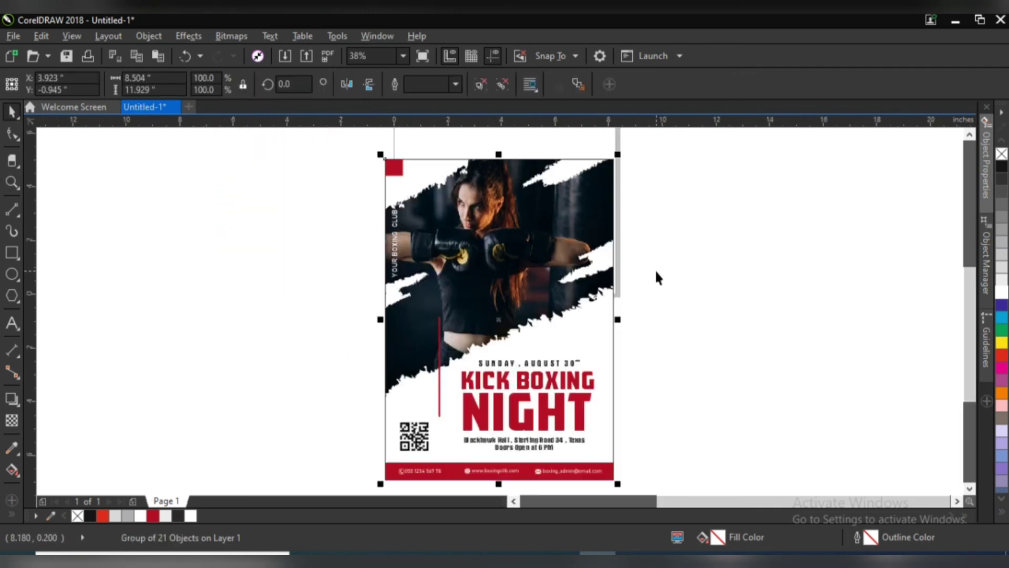
{"action": "left_click", "coordinate": [656, 272]}
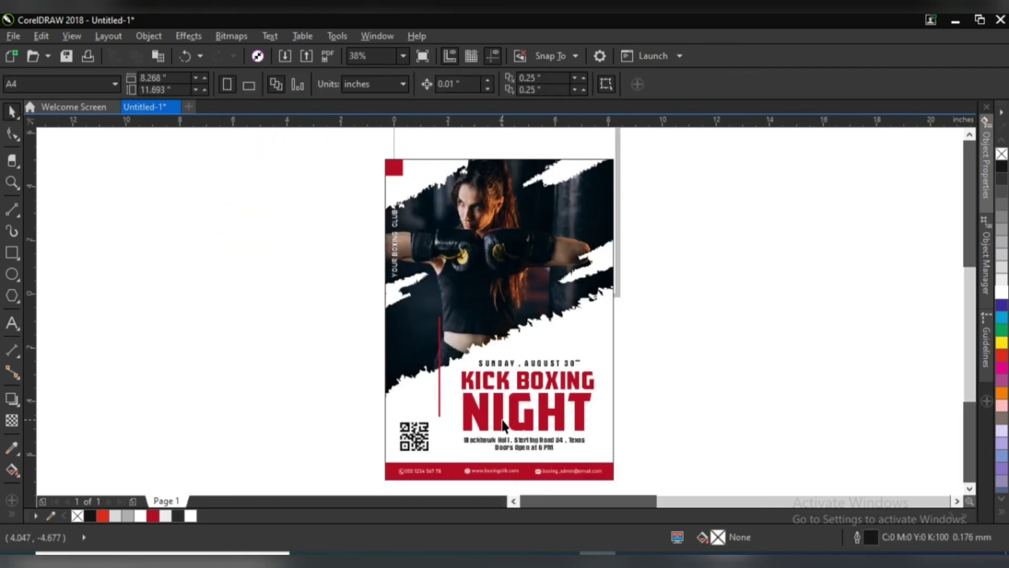